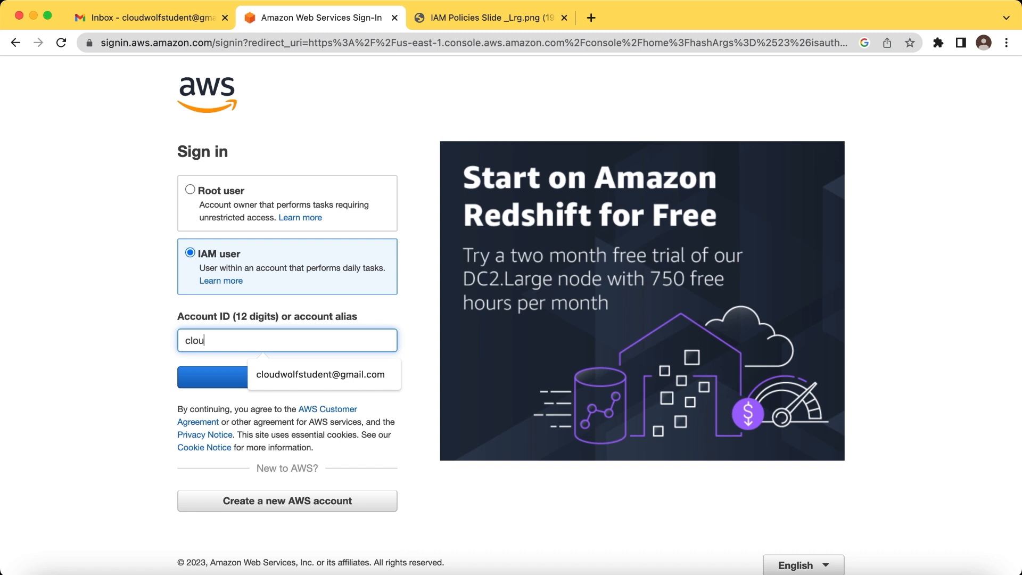
Sign in to the console as the administrator IAM user with its user name and password
left_click(191, 381)
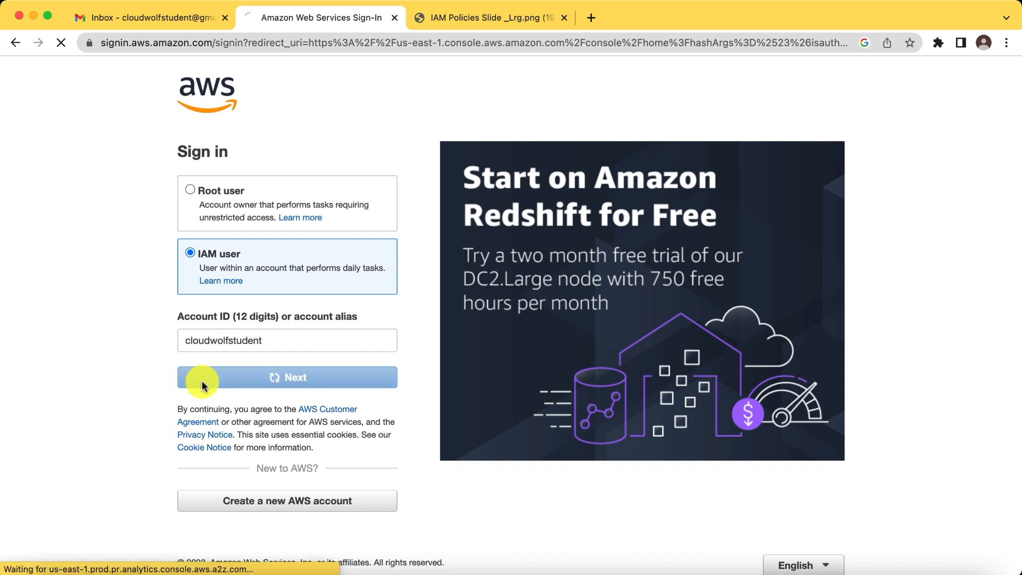
type("Hadelin")
key("Tab")
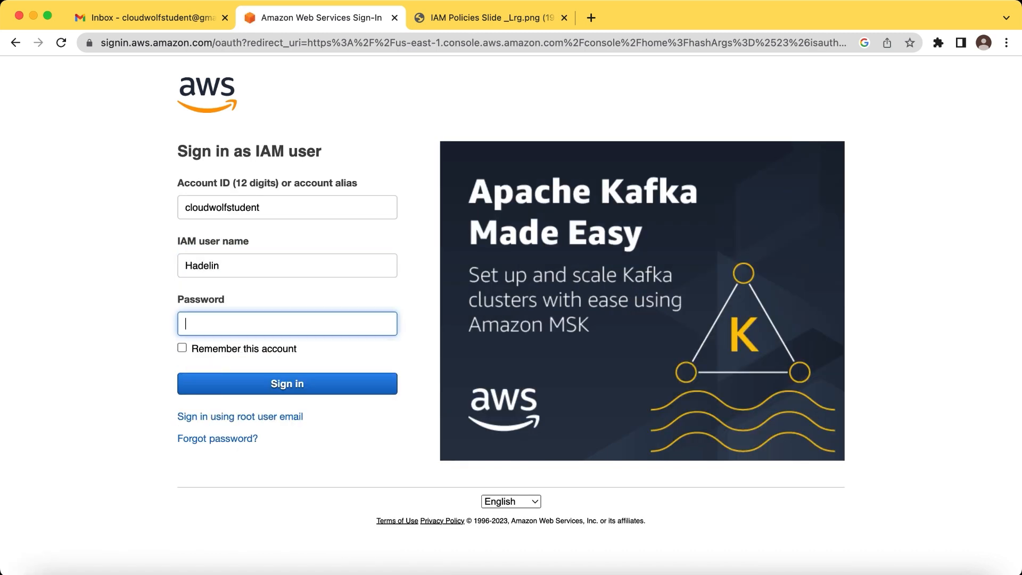
type("************")
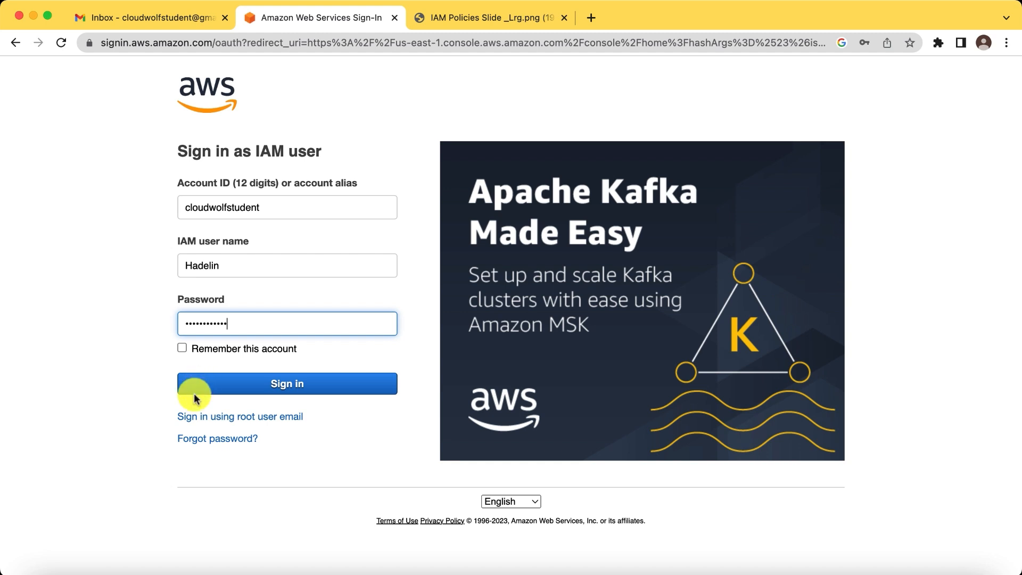
left_click(242, 383)
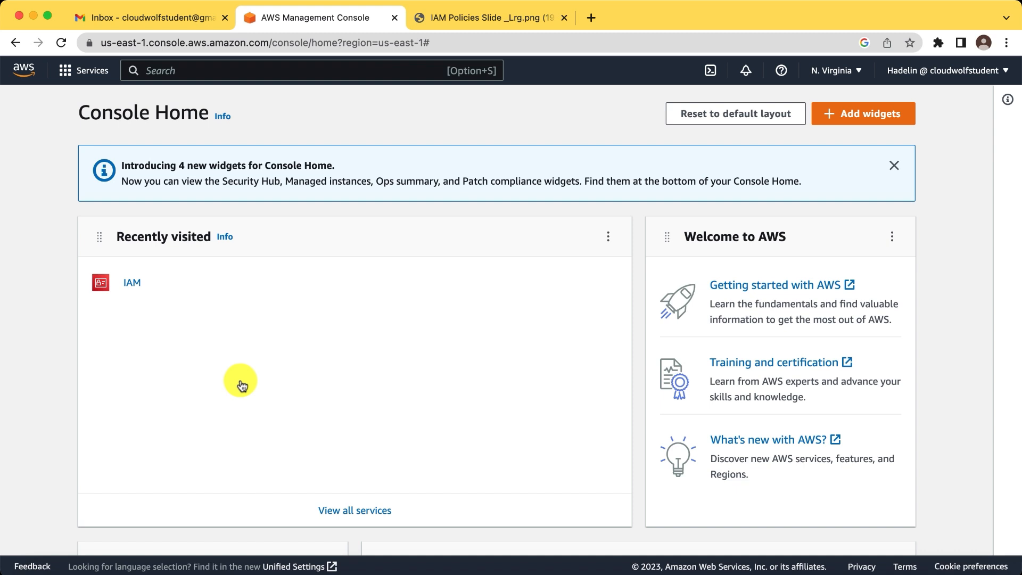
Find IAM in the service search and open its dashboard
left_click(196, 74)
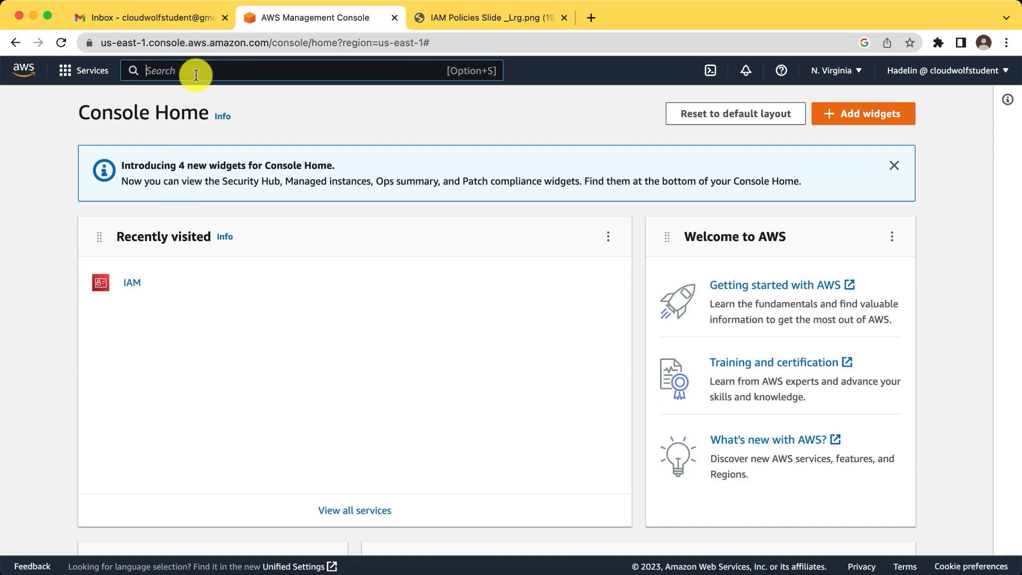
type("IAM")
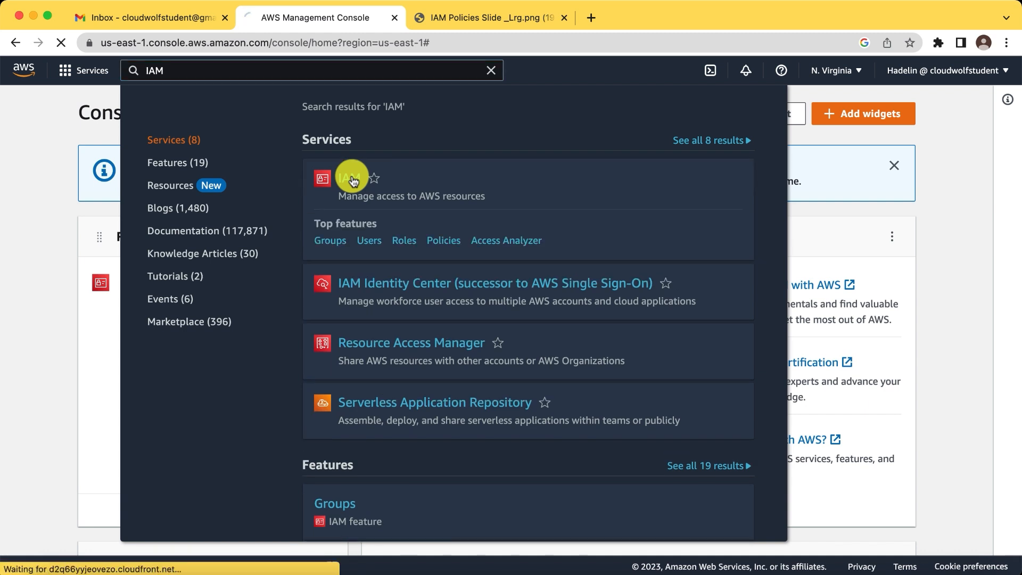
left_click(351, 179)
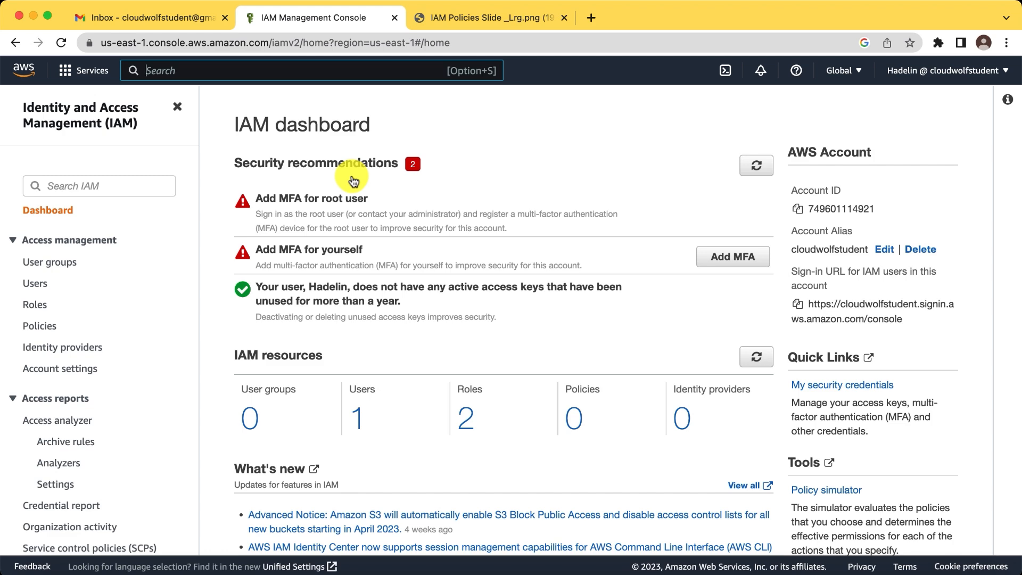
Review the IAM policies slide, then start a new user from the IAM Users list
left_click(467, 18)
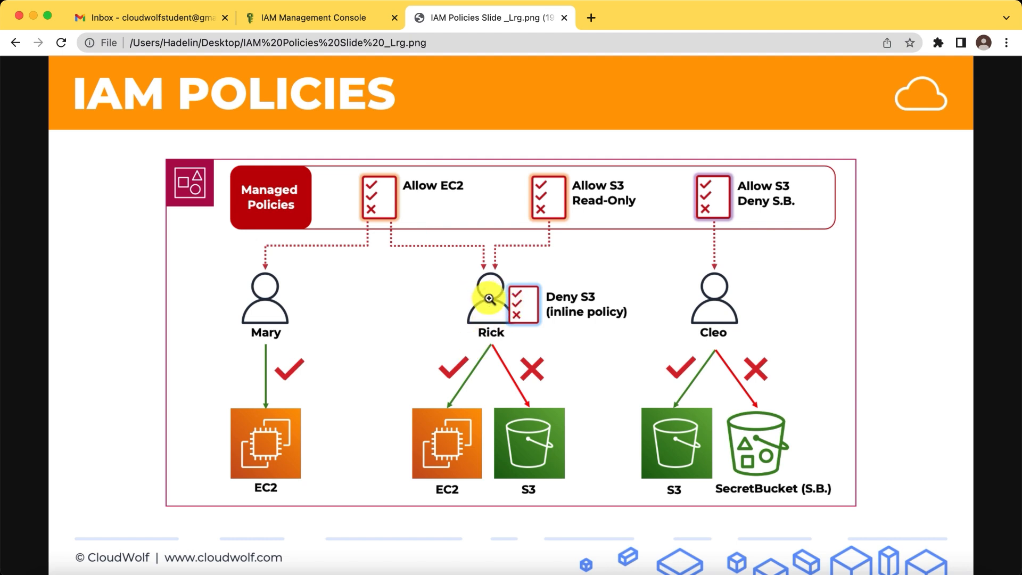
left_click(335, 20)
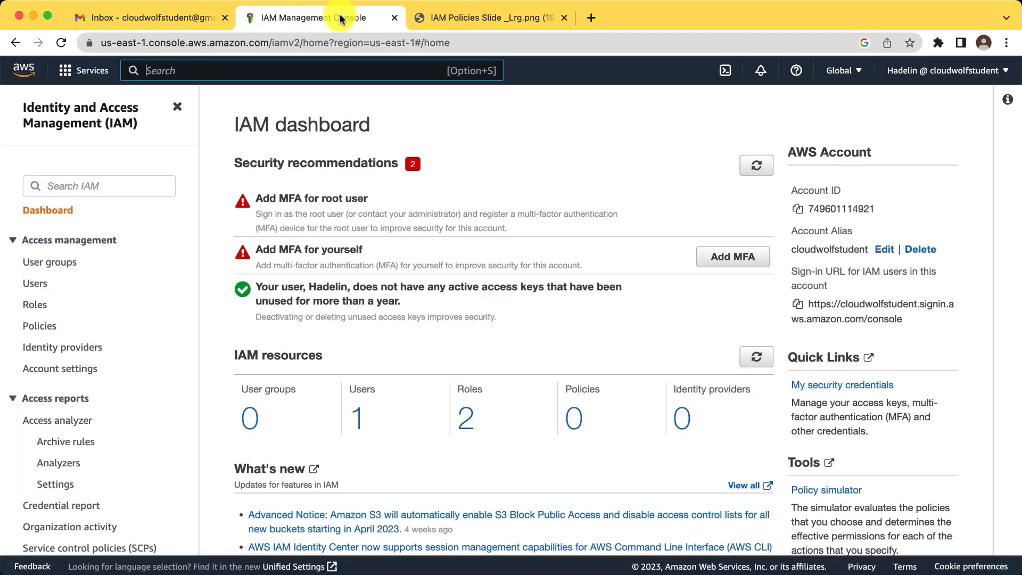
left_click(32, 283)
left_click(879, 201)
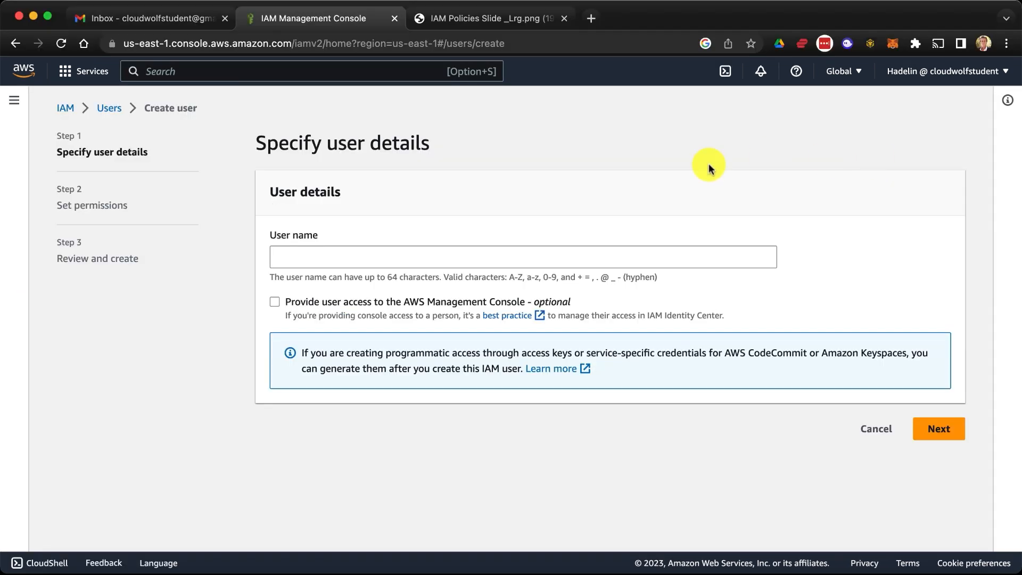
Name the user Rick with IAM-user console access, a custom password and no forced reset
left_click(378, 258)
type("Rick")
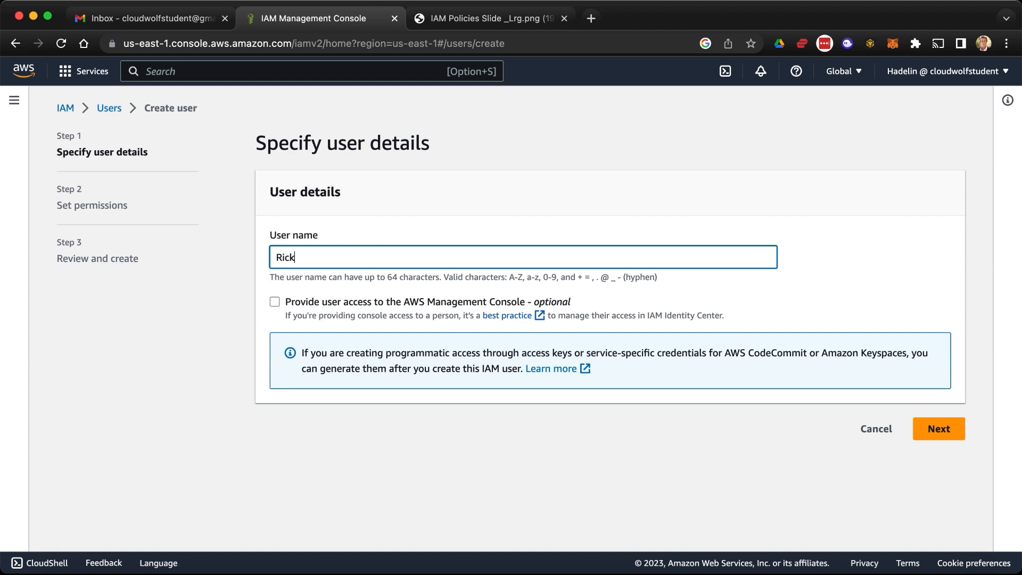
left_click(275, 302)
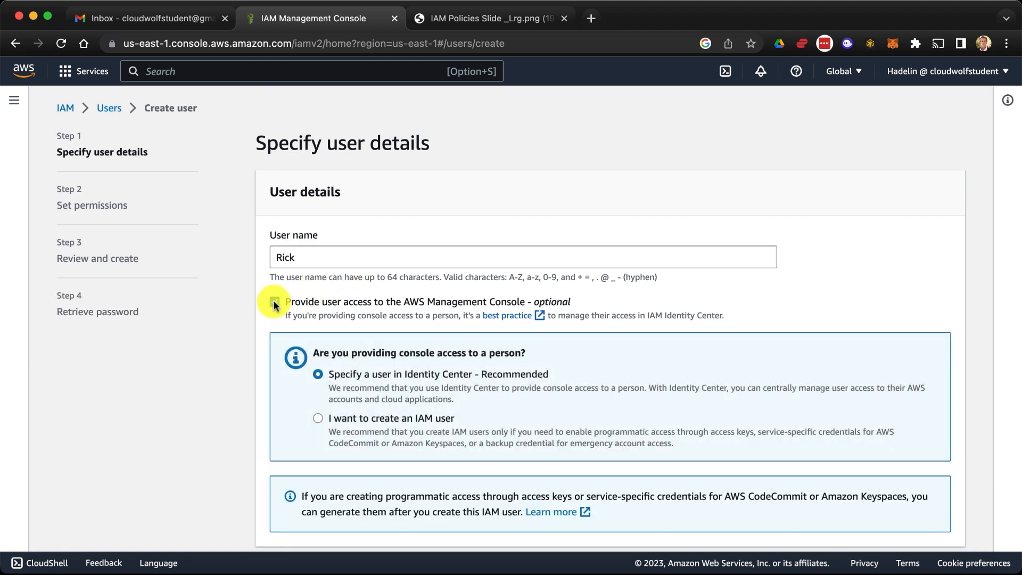
left_click(318, 419)
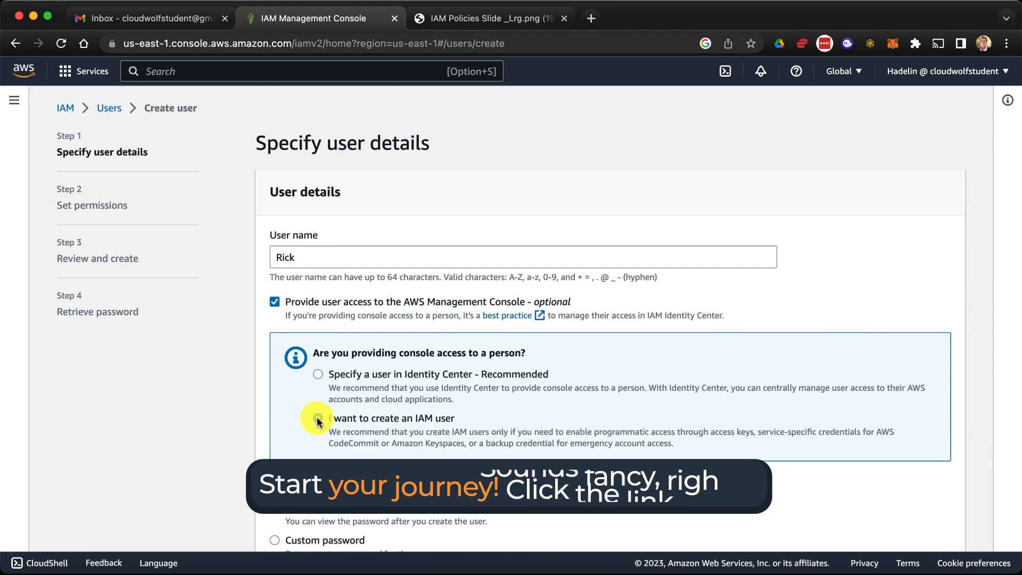
scroll(318, 421, "down", 5)
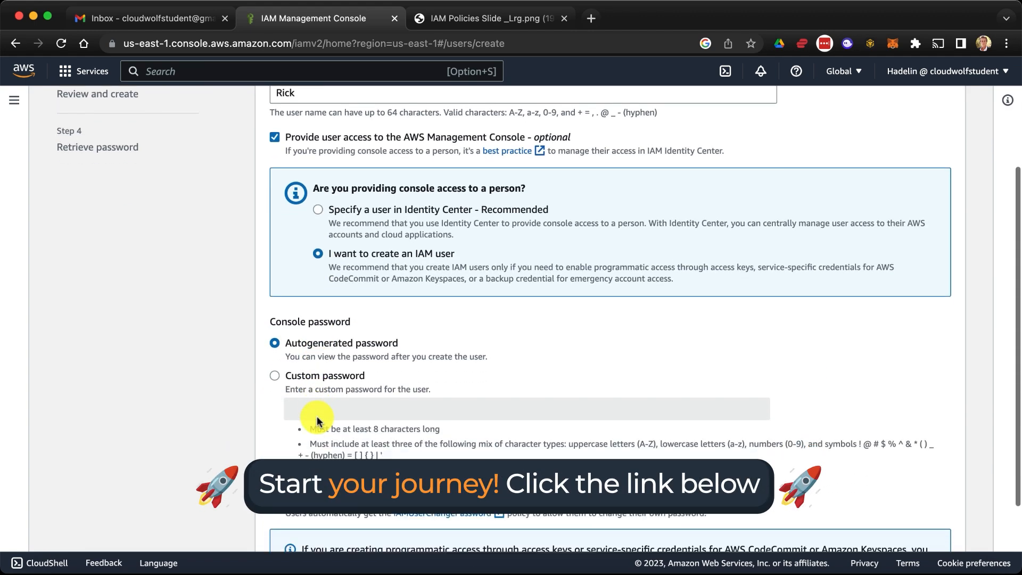
left_click(275, 275)
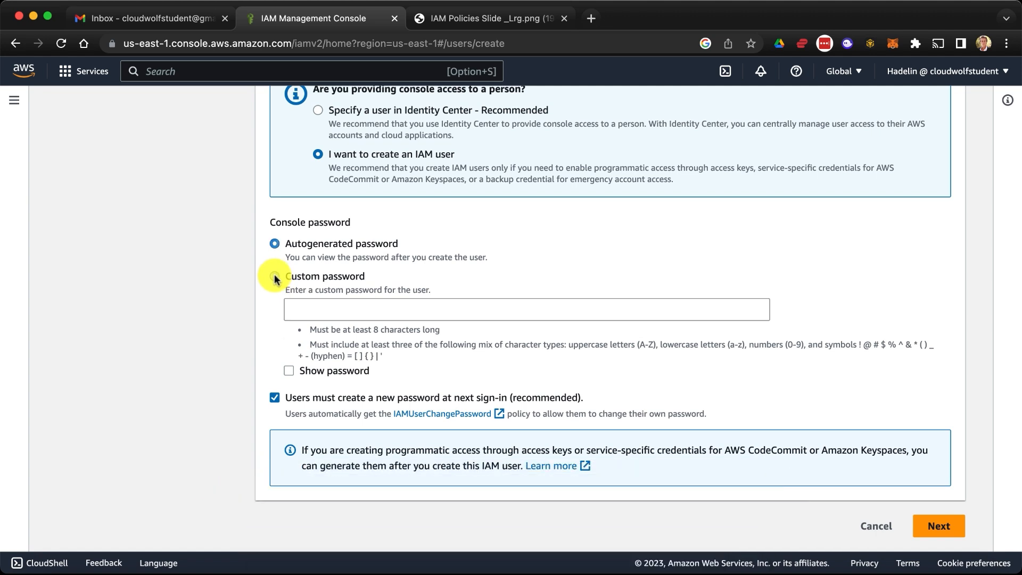
left_click(314, 311)
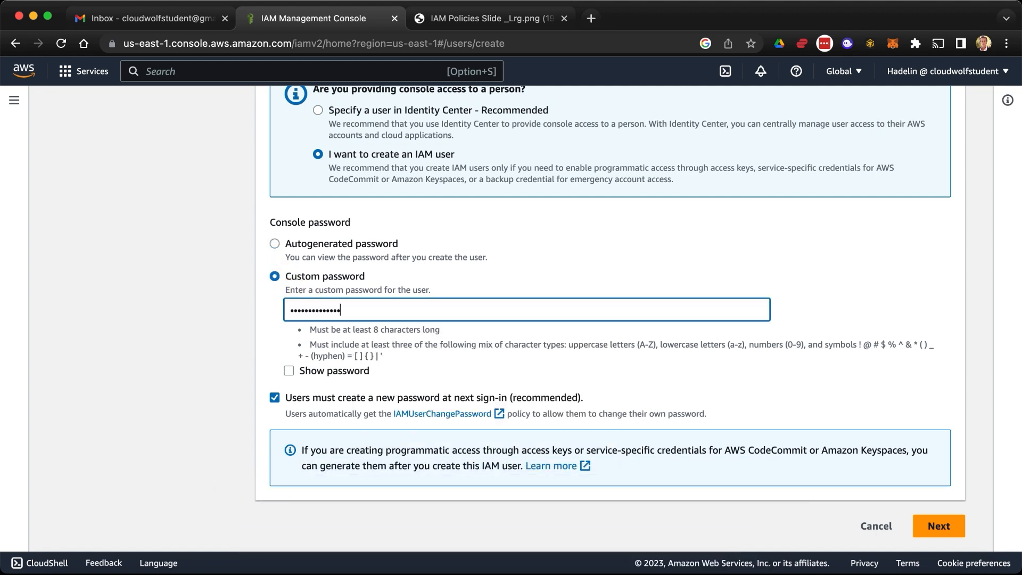
left_click(275, 397)
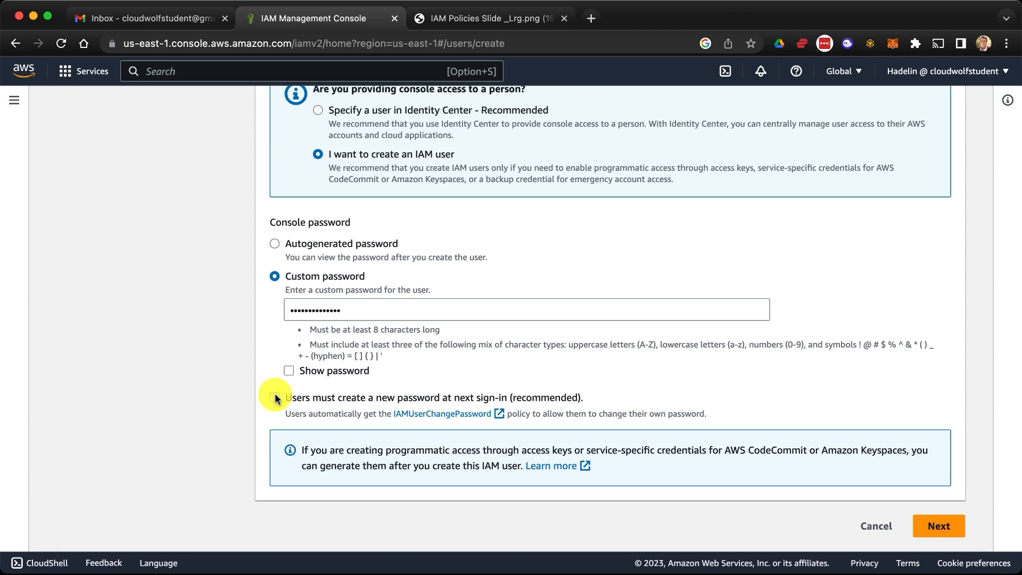
left_click(939, 528)
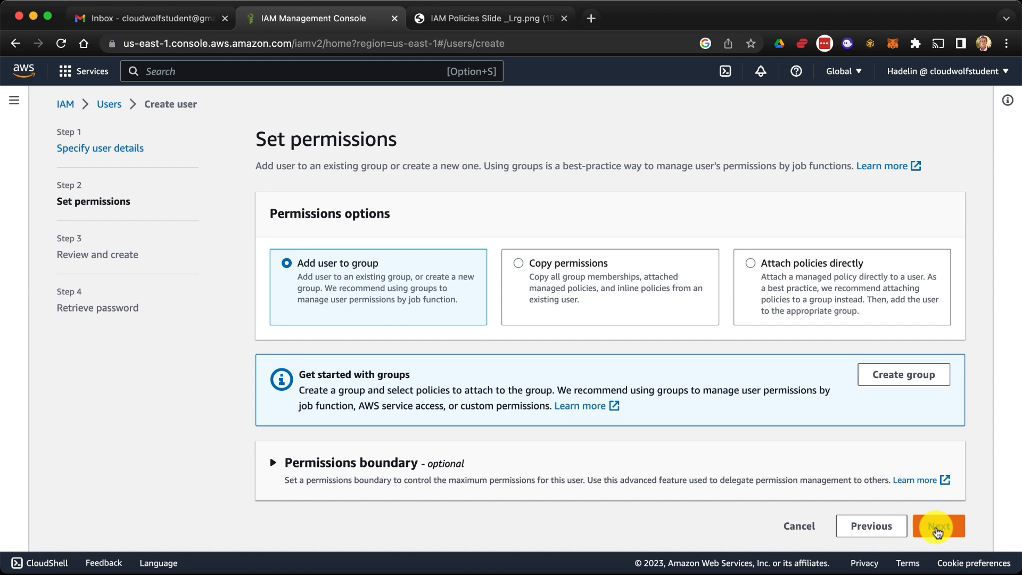
Create user Rick with no permissions and copy its console sign-in URL
left_click(938, 528)
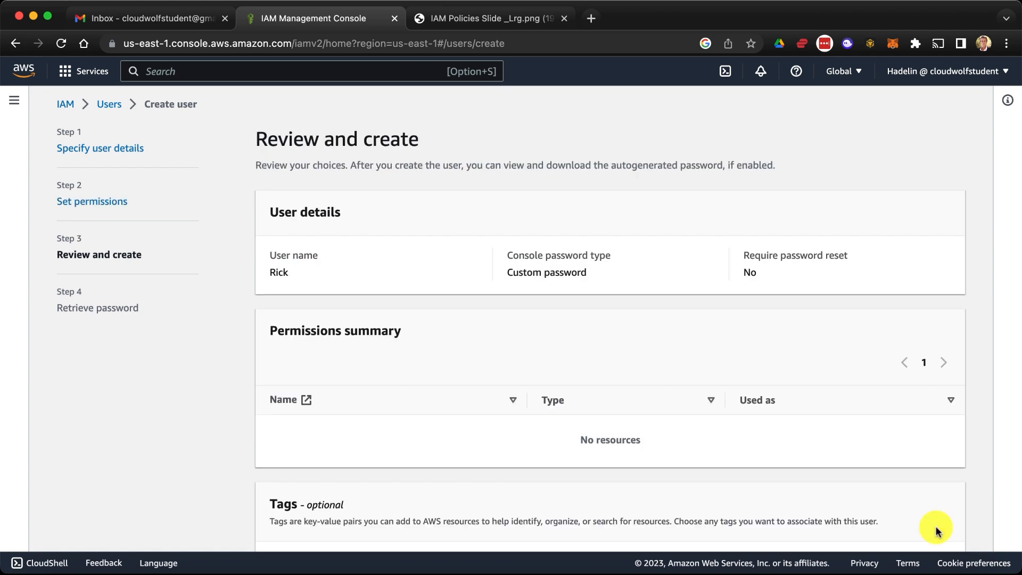
scroll(936, 530, "down", 5)
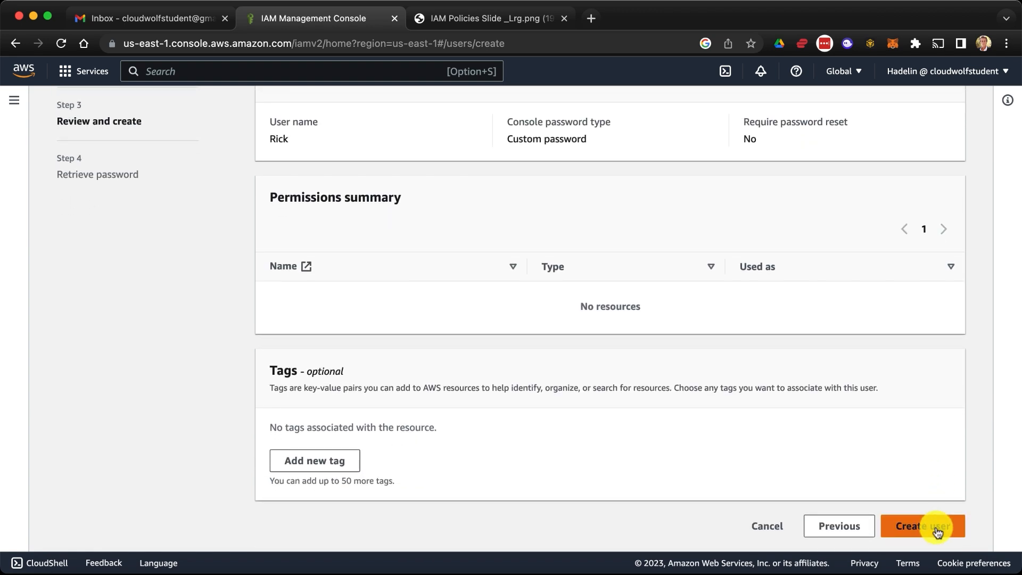
left_click(937, 527)
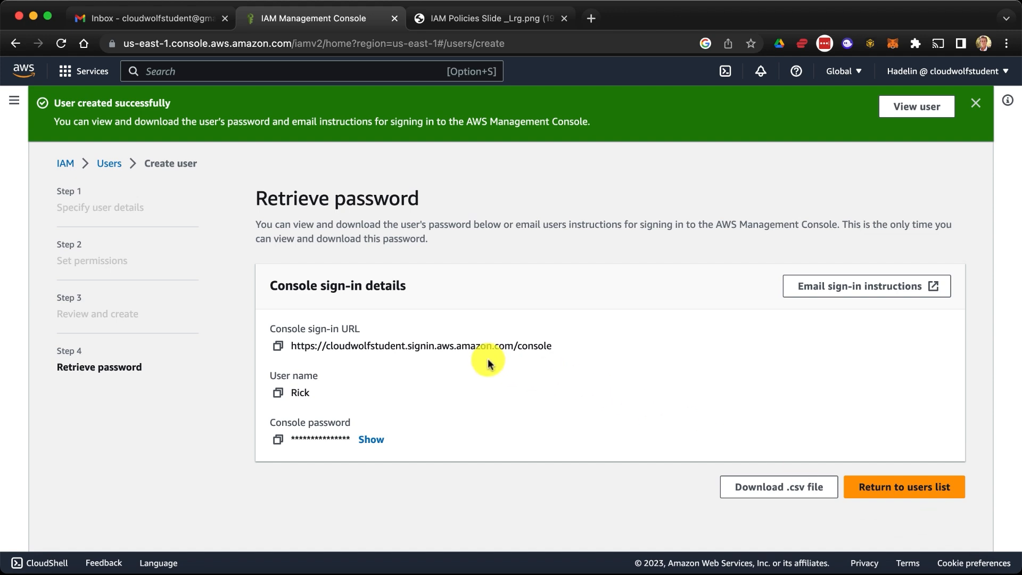
left_click(278, 347)
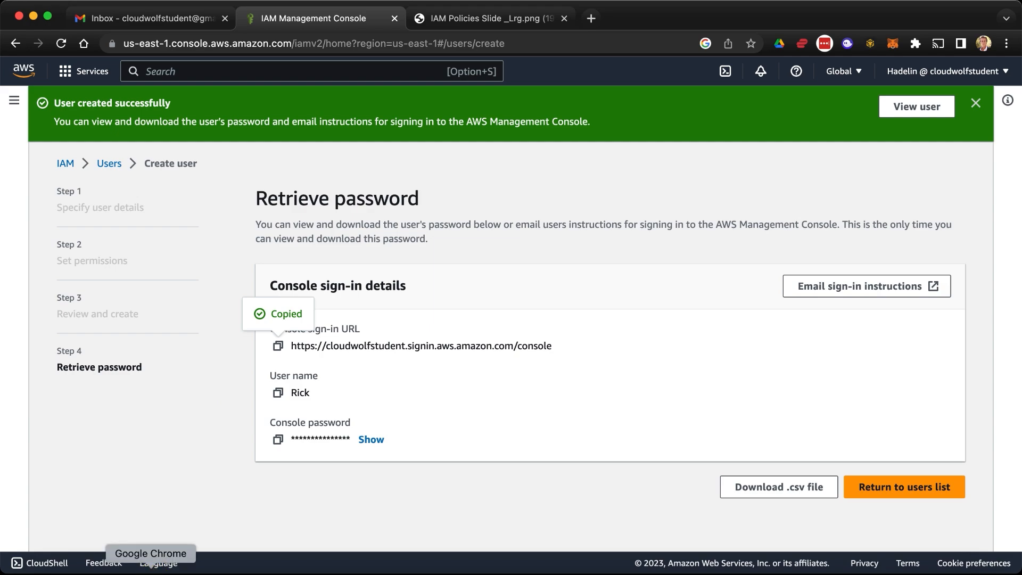
Open a private browser window and tile it beside the admin console window
right_click(150, 560)
left_click(213, 471)
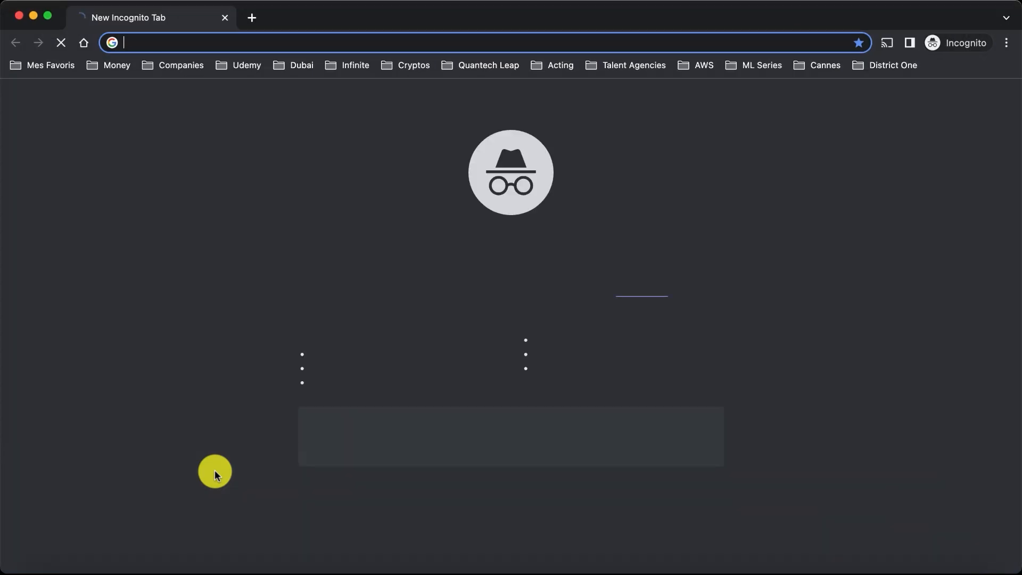
left_click_drag(1, 303, 589, 277)
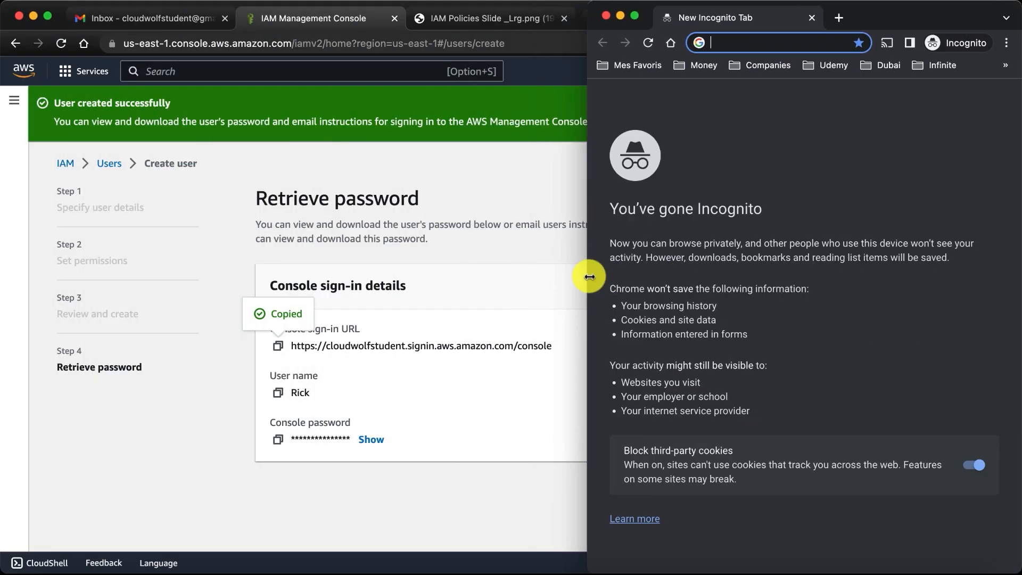
left_click(541, 280)
left_click_drag(1017, 277, 541, 320)
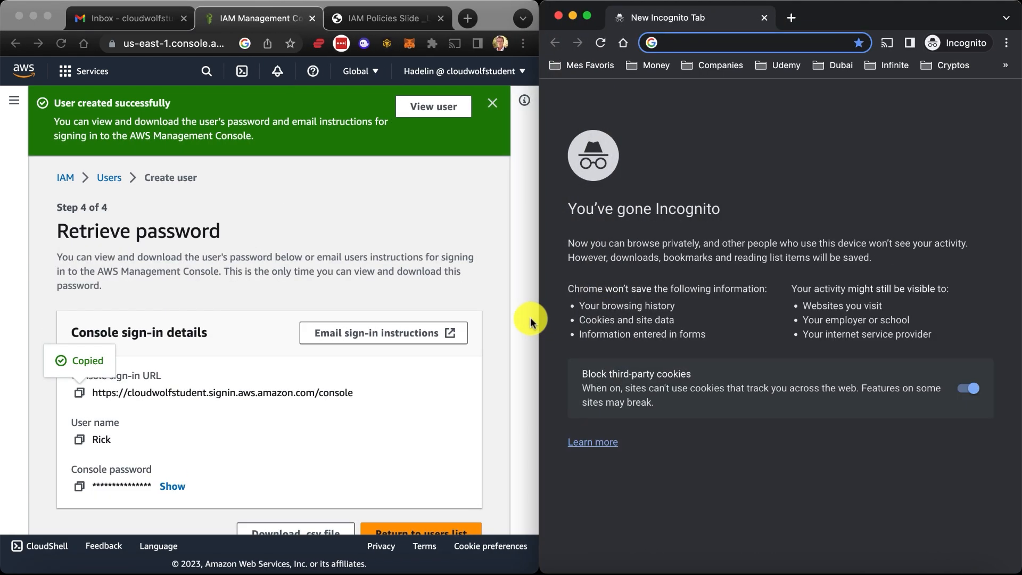
Load the copied sign-in URL and sign in as Rick with his password
key("super+v")
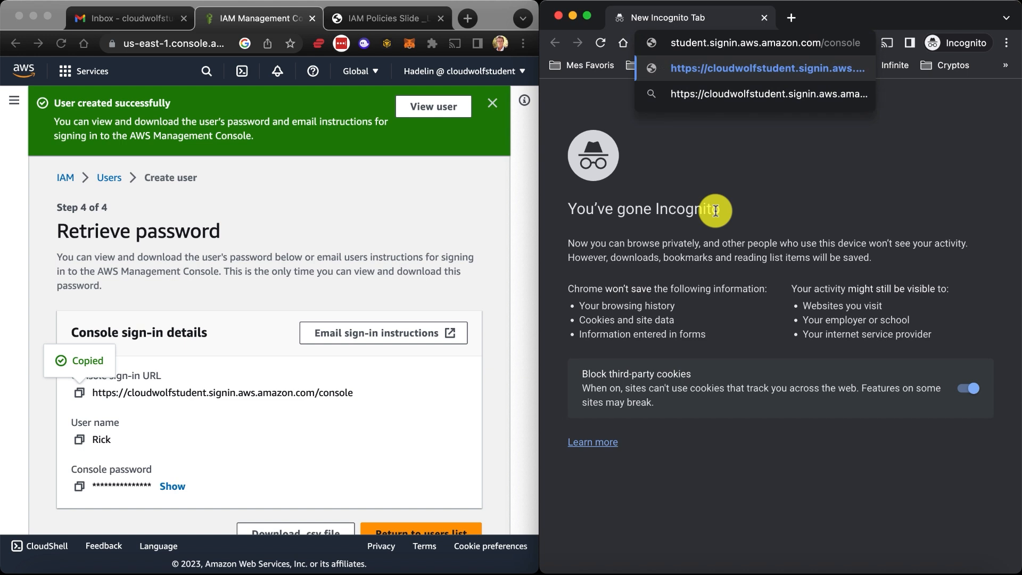
key("Return")
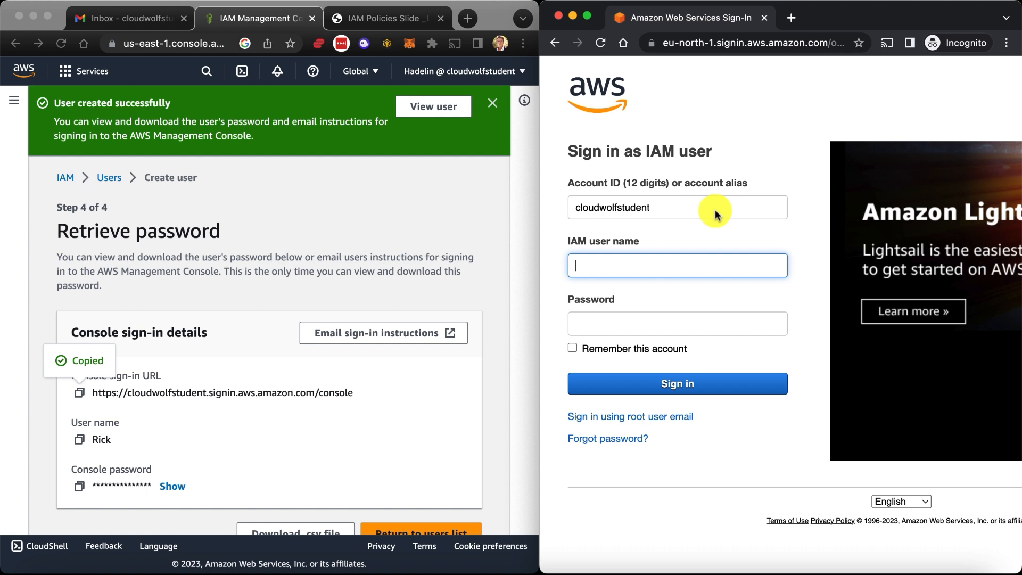
type("Rick")
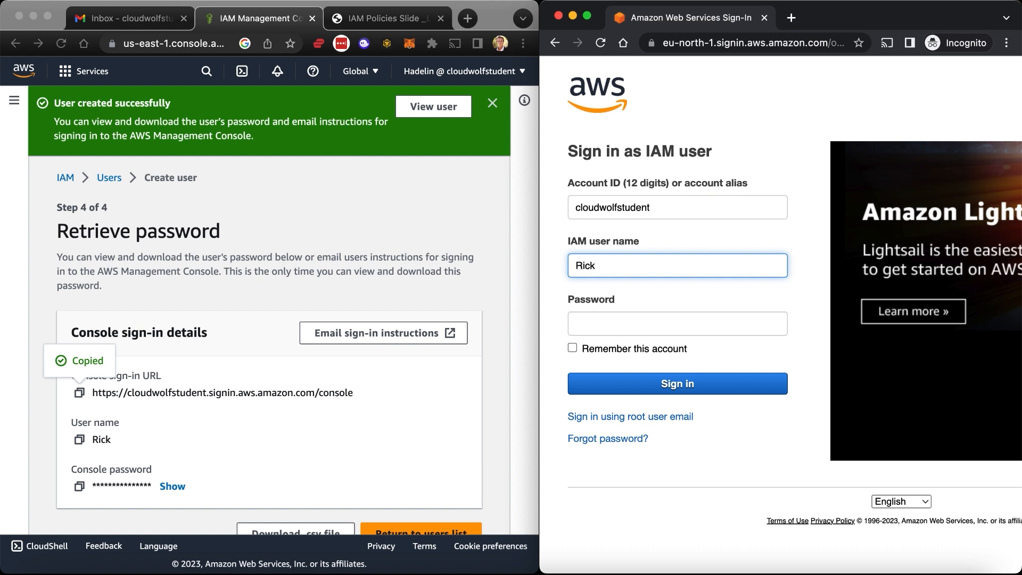
left_click(593, 323)
type("•••••")
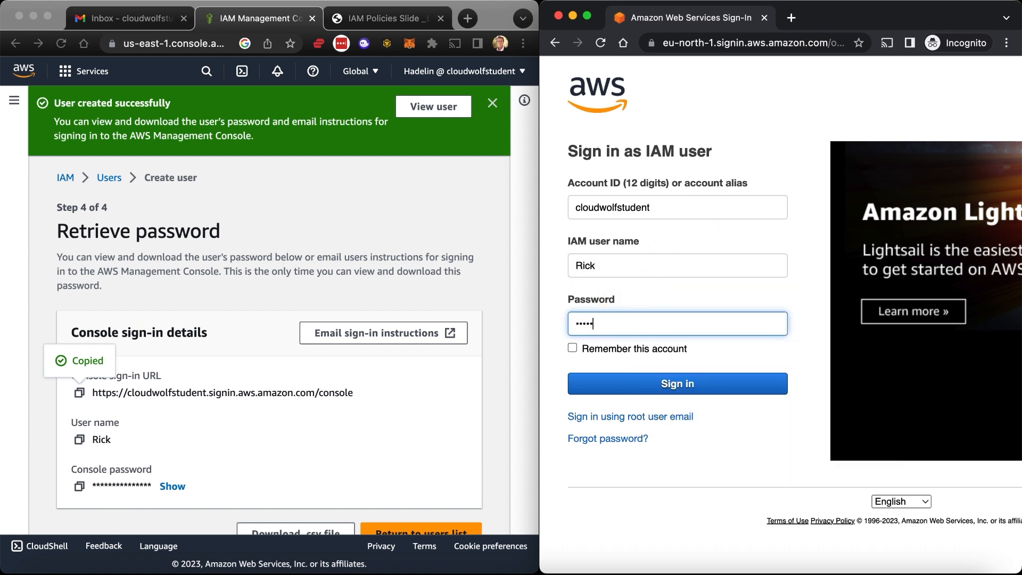
type("•••••••••")
left_click(617, 383)
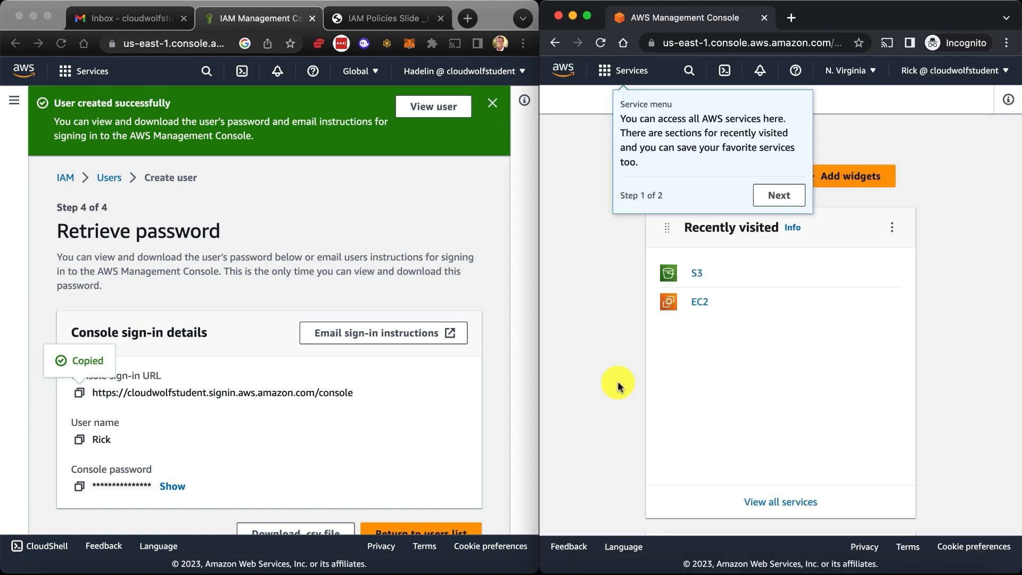
Dismiss the welcome tour and notifications popups on Console Home
left_click(771, 196)
left_click(974, 425)
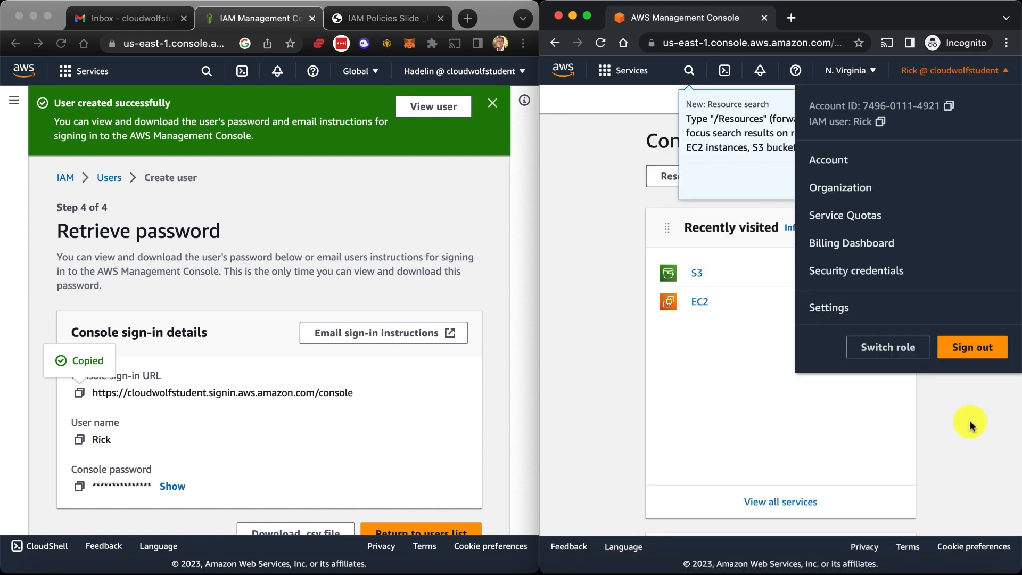
left_click(908, 190)
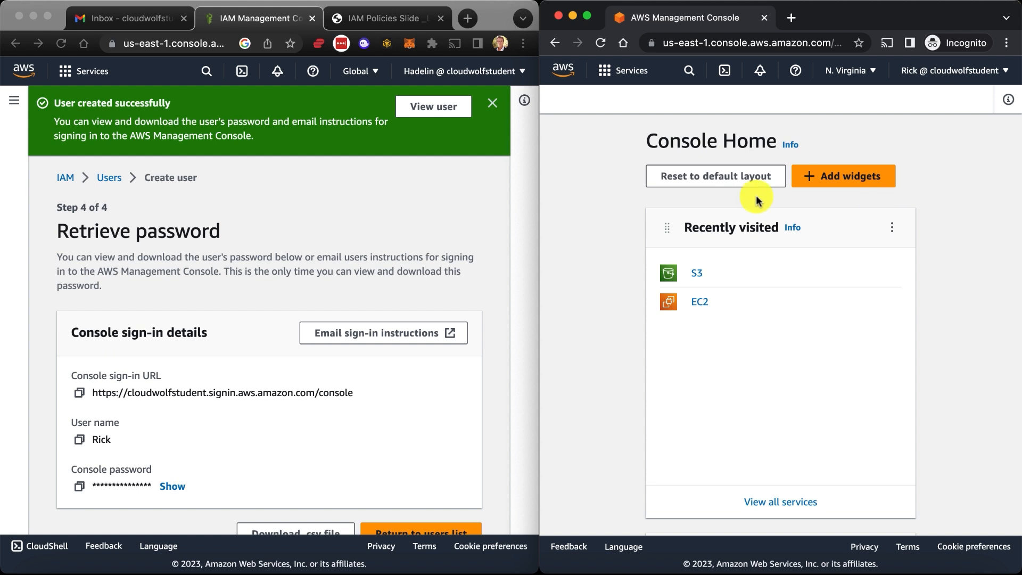
Maximize Rick's window and open EC2 in a new tab from the service search
left_click_drag(541, 220, 5, 236)
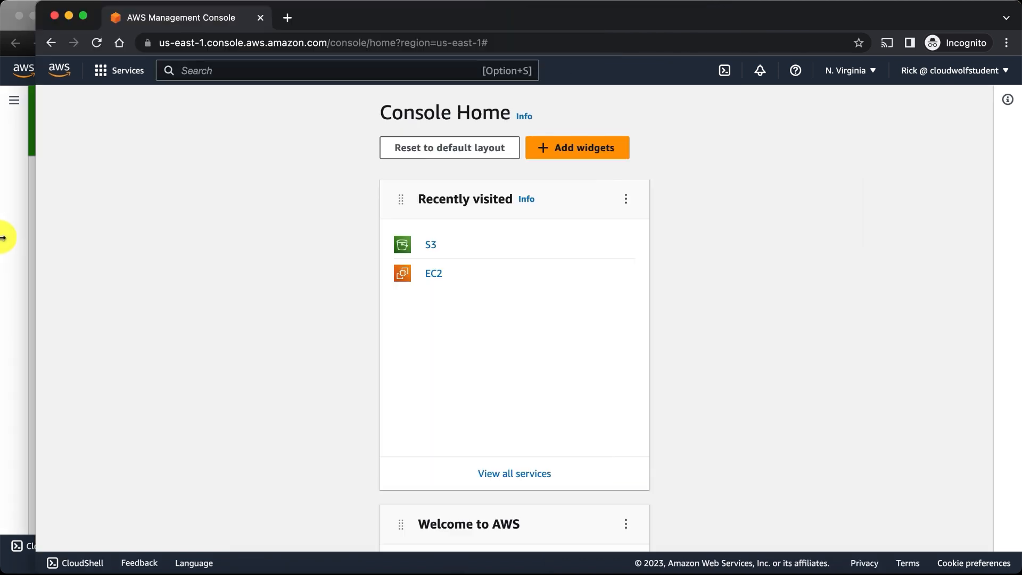
left_click(168, 71)
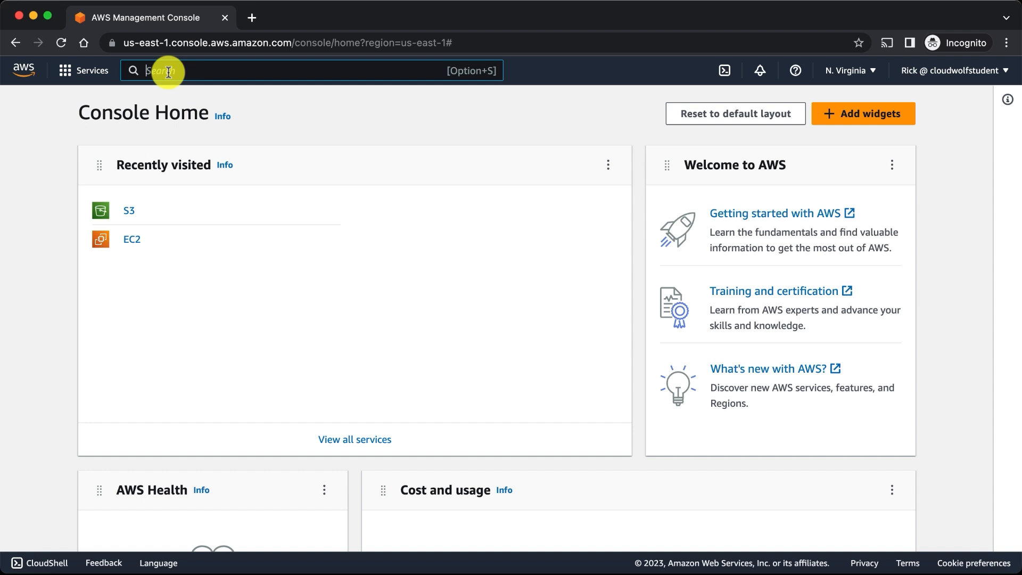
type("EC2")
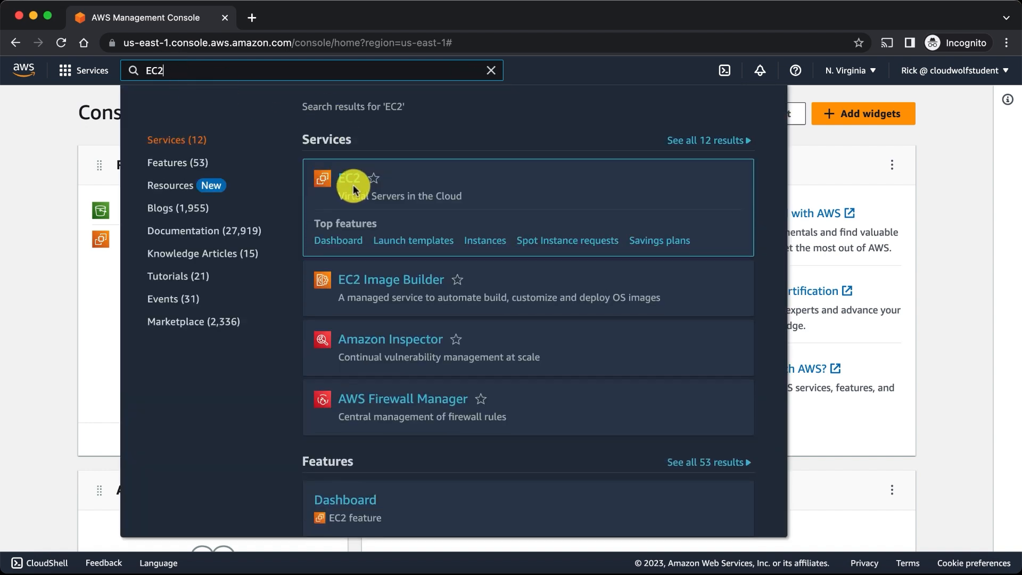
right_click(354, 181)
left_click(373, 190)
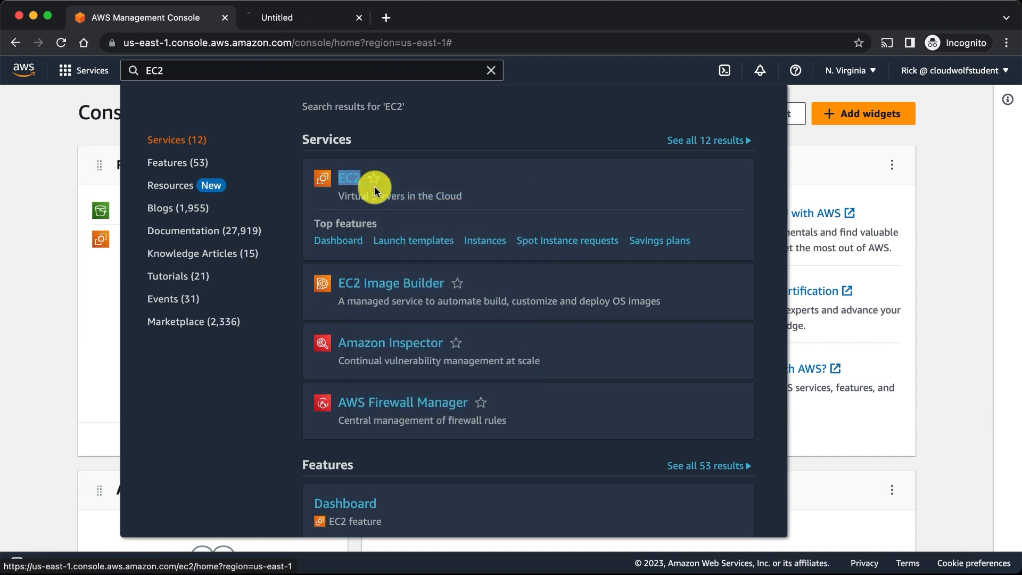
Open S3 in another tab, then check the EC2 API errors and S3 bucket-listing denial
double_click(204, 72)
type("S3")
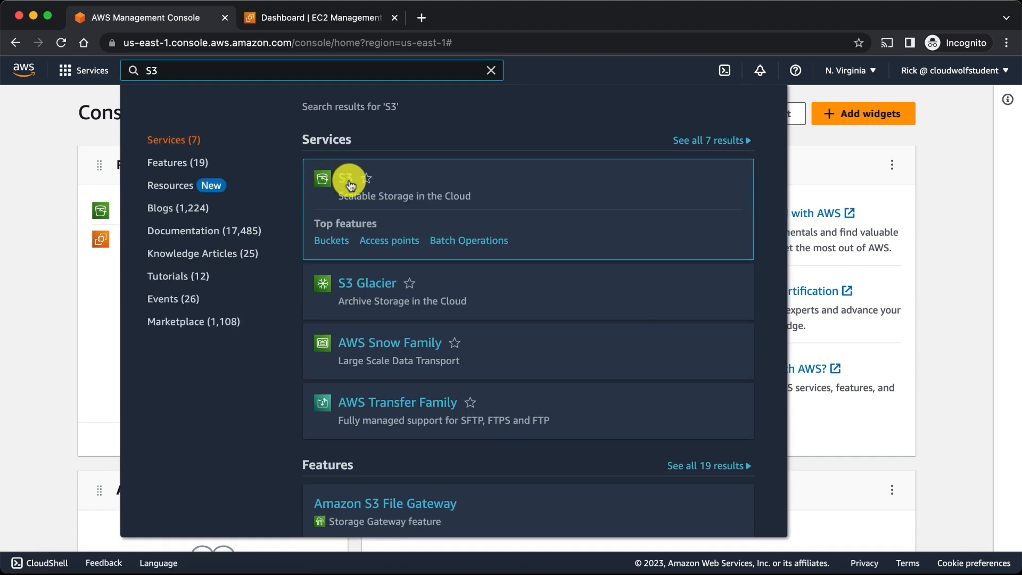
right_click(349, 182)
left_click(356, 189)
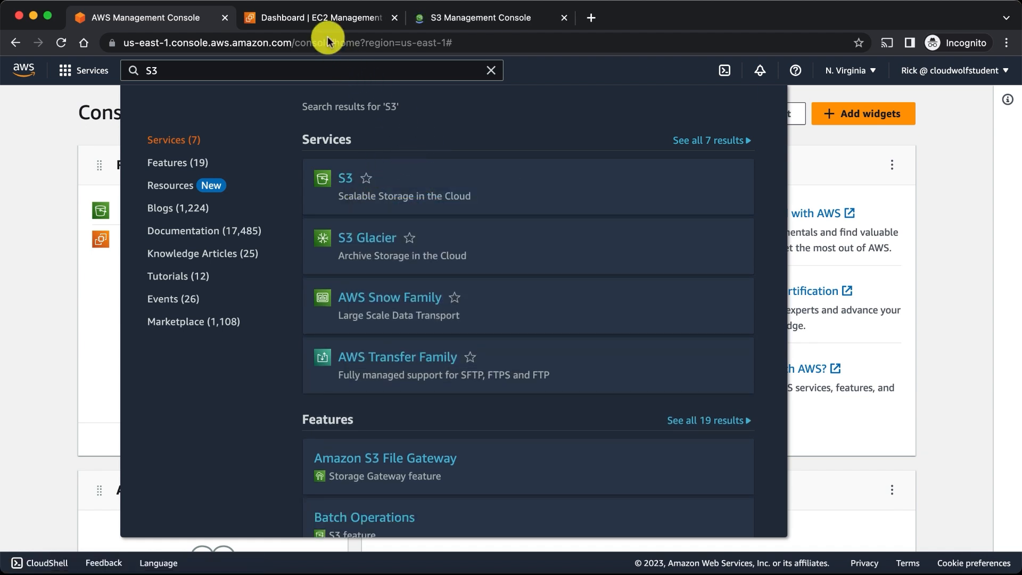
left_click(318, 22)
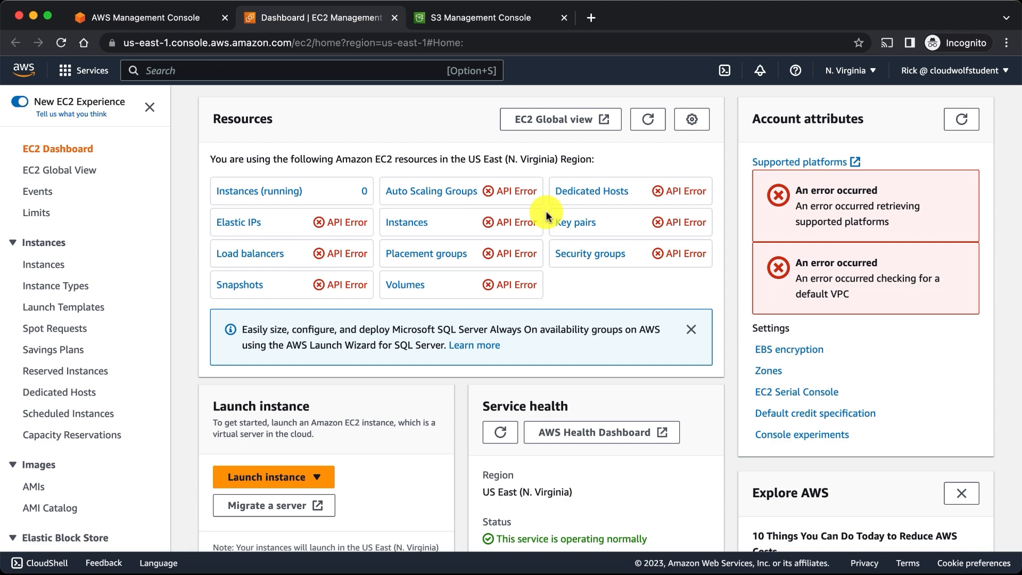
left_click(465, 21)
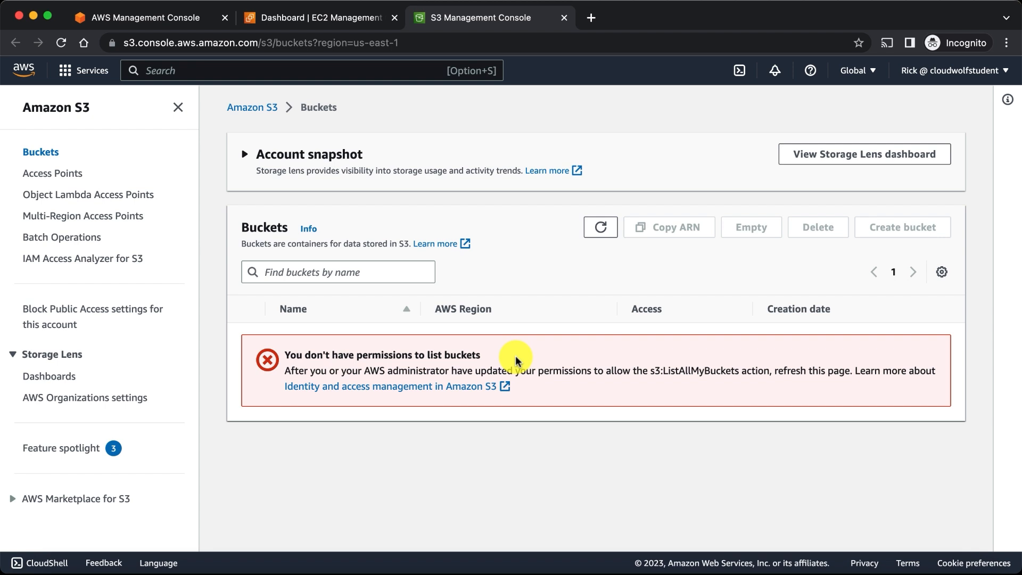
In the admin window, exit the password page to the Users list and open Rick's details
left_click_drag(7, 319, 550, 284)
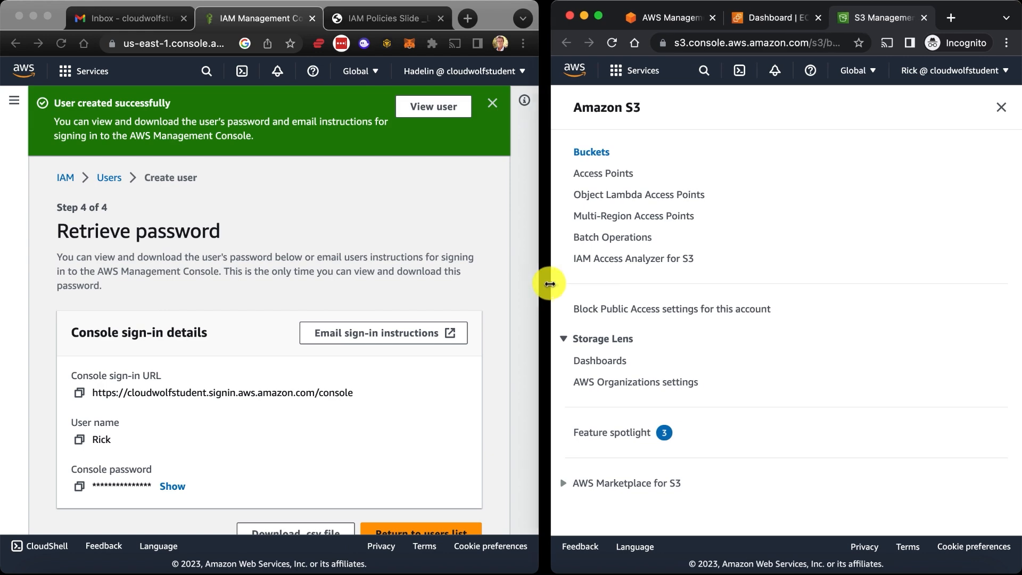
left_click(481, 267)
scroll(481, 267, "down", 2)
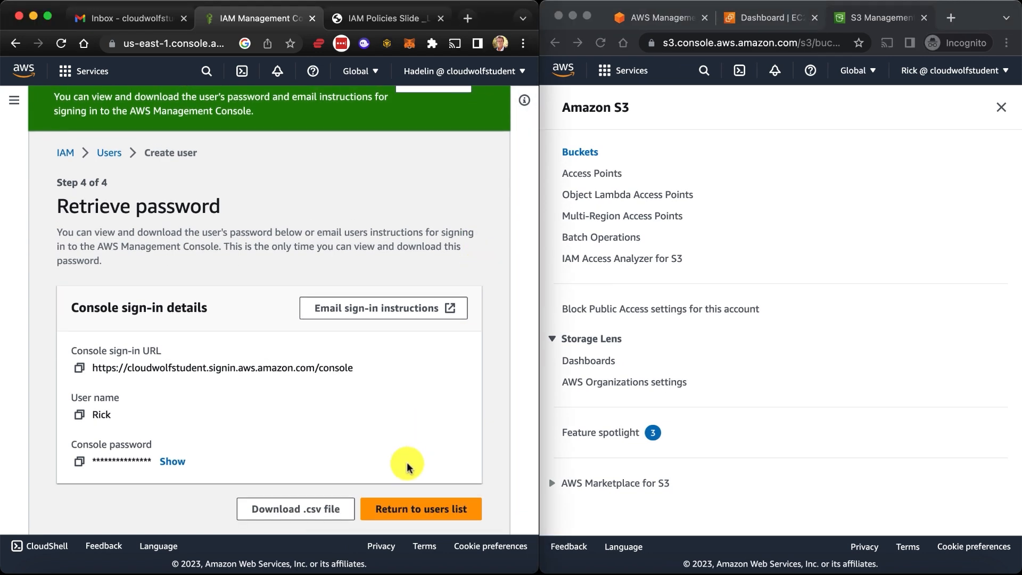
left_click(385, 507)
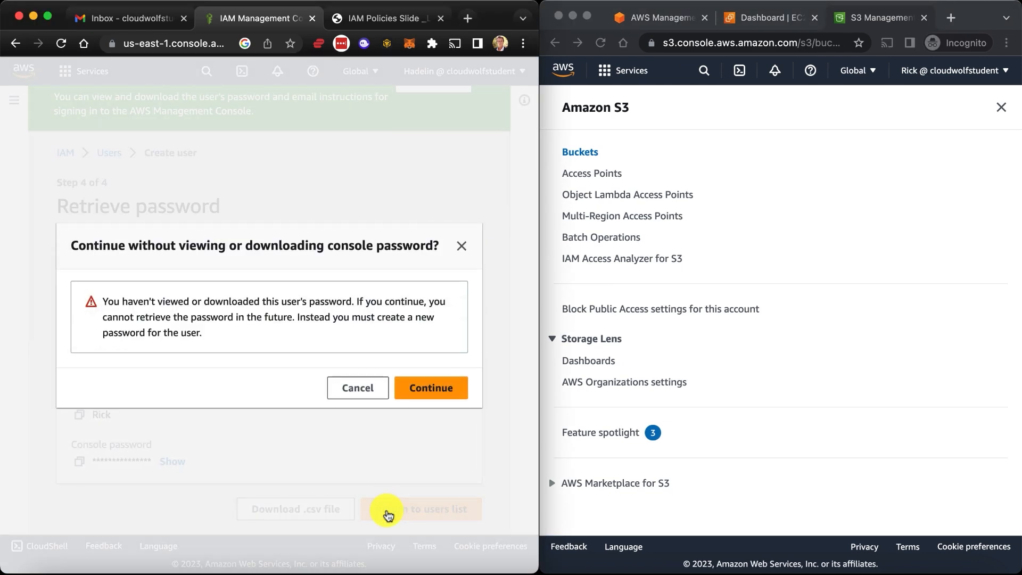
left_click(428, 399)
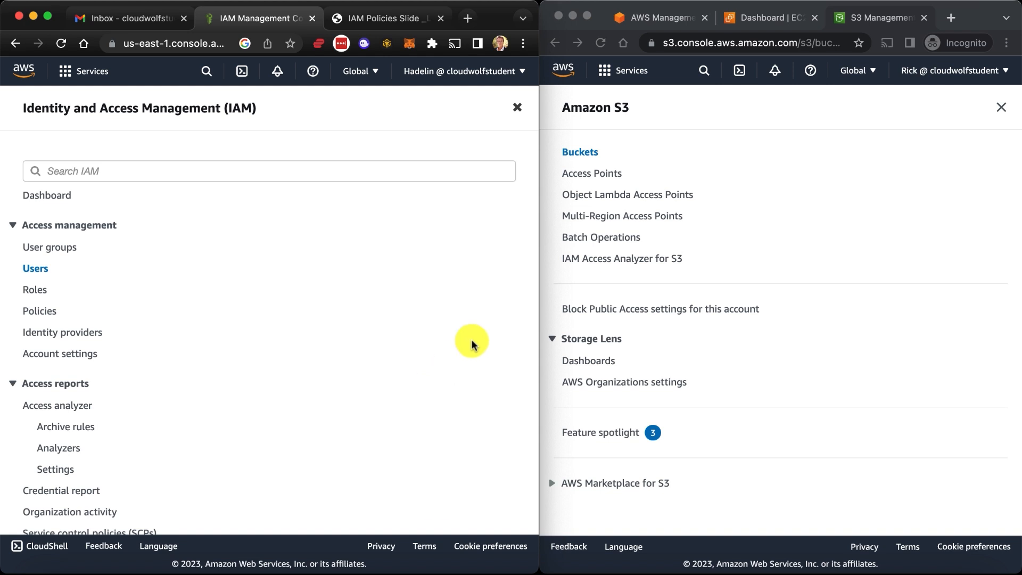
left_click_drag(538, 302, 1020, 353)
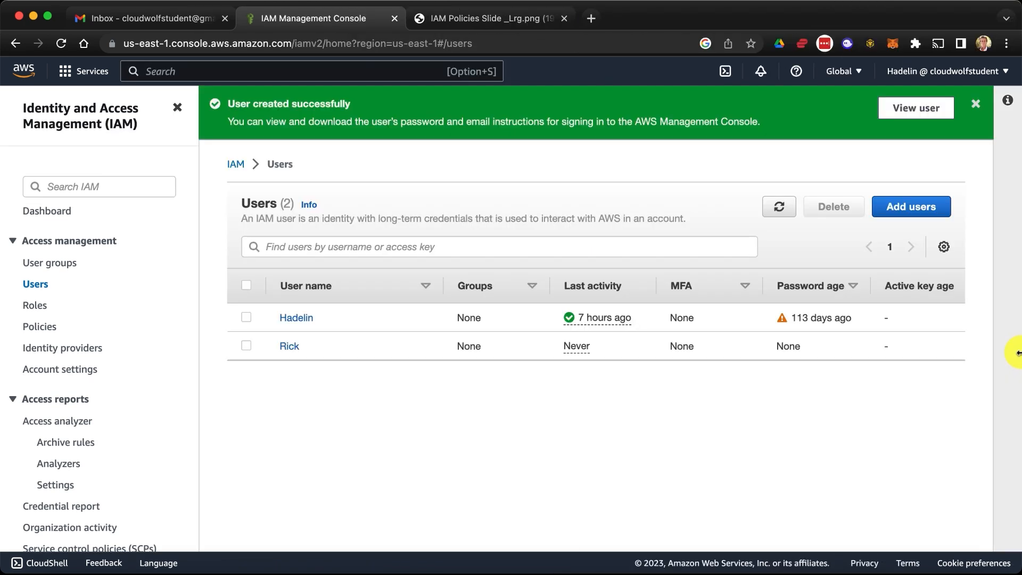
left_click(286, 347)
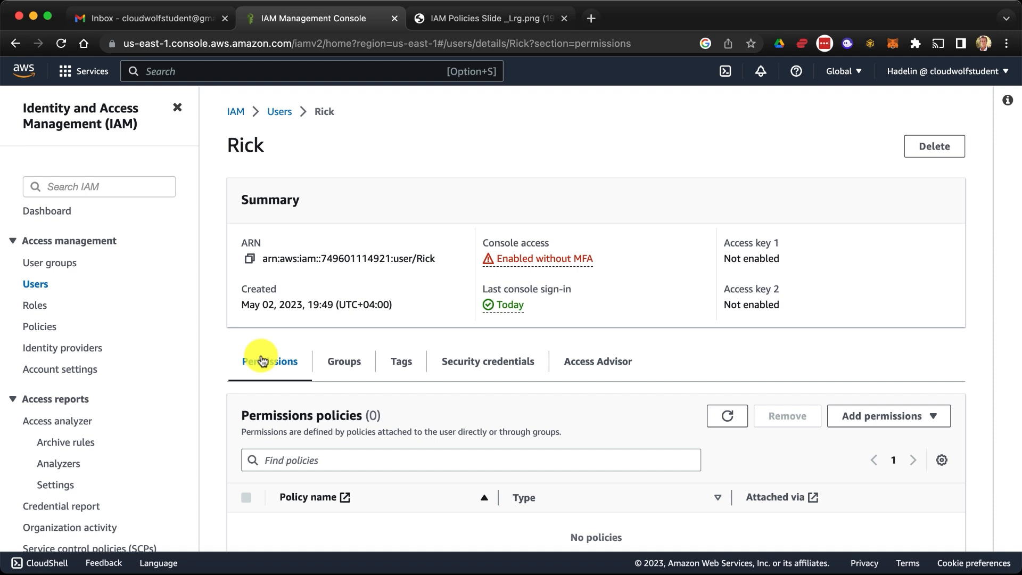
Attach AmazonEC2FullAccess and AmazonS3ReadOnlyAccess to Rick via Attach policies directly
left_click(847, 417)
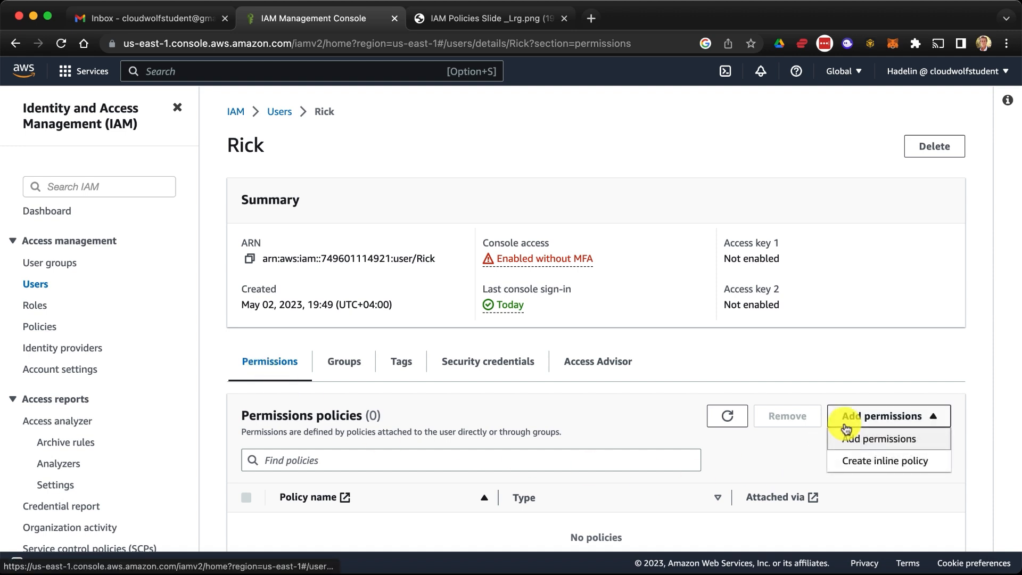
left_click(848, 441)
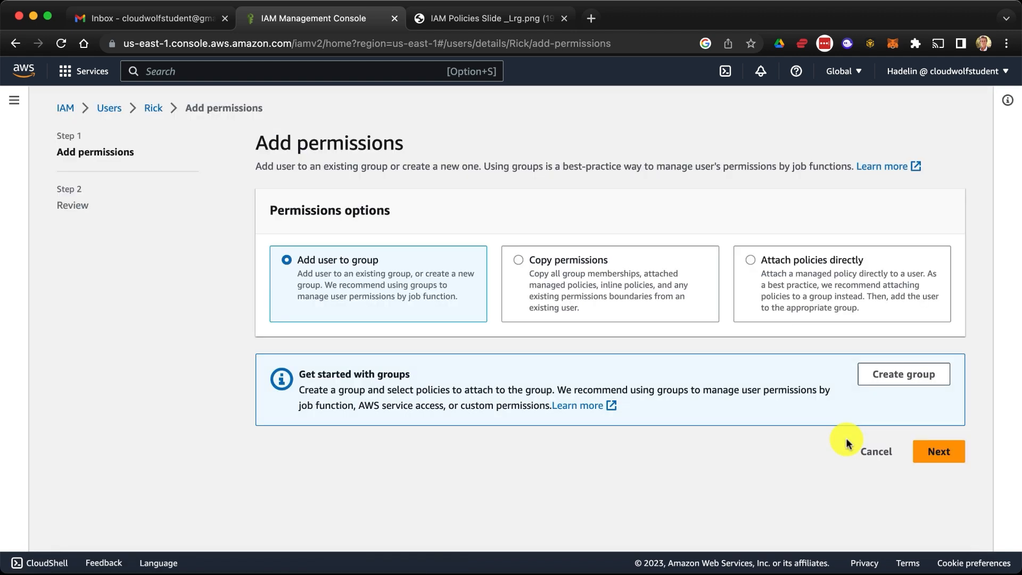
left_click(752, 262)
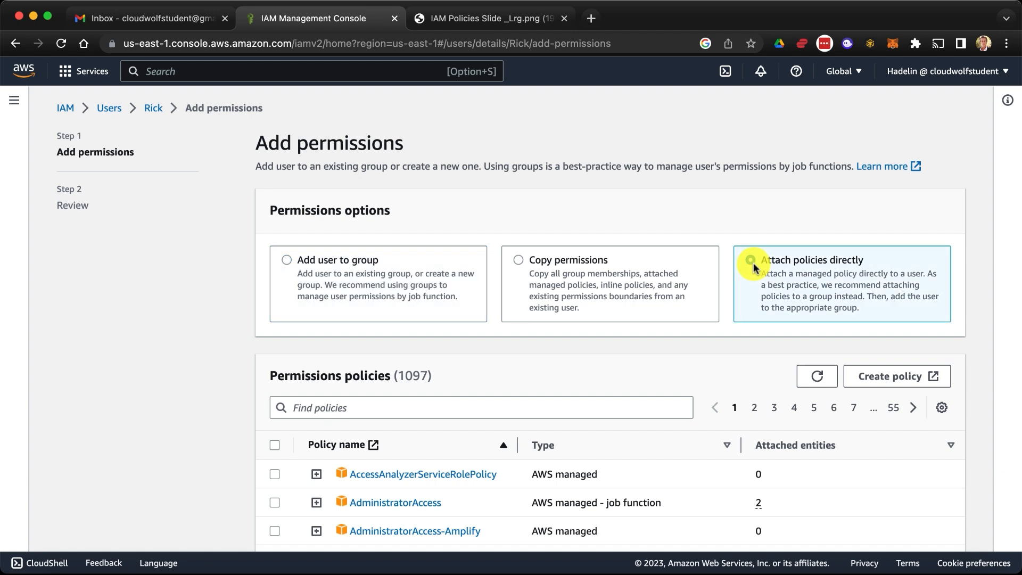
left_click(347, 408)
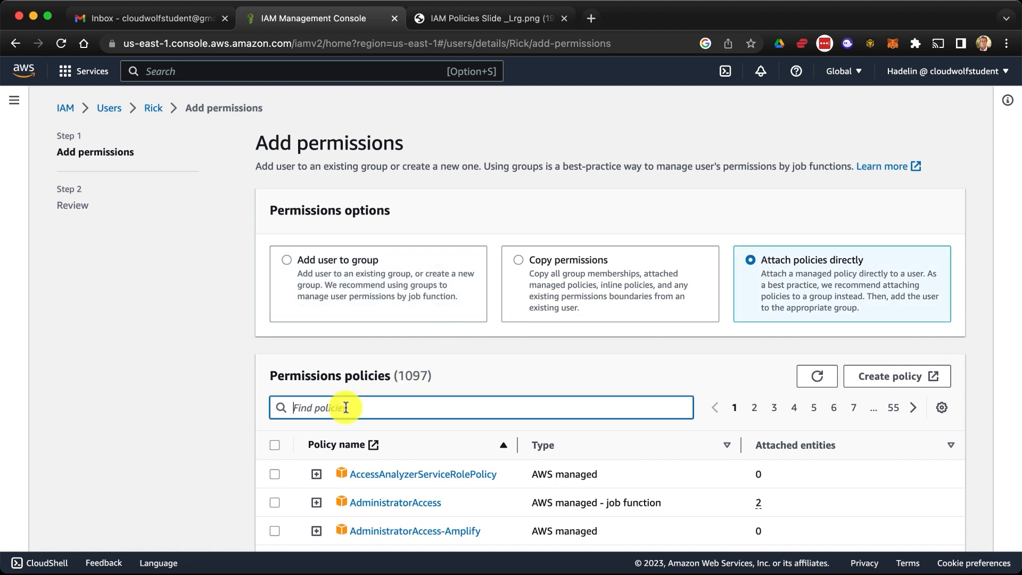
type("EC2Fu")
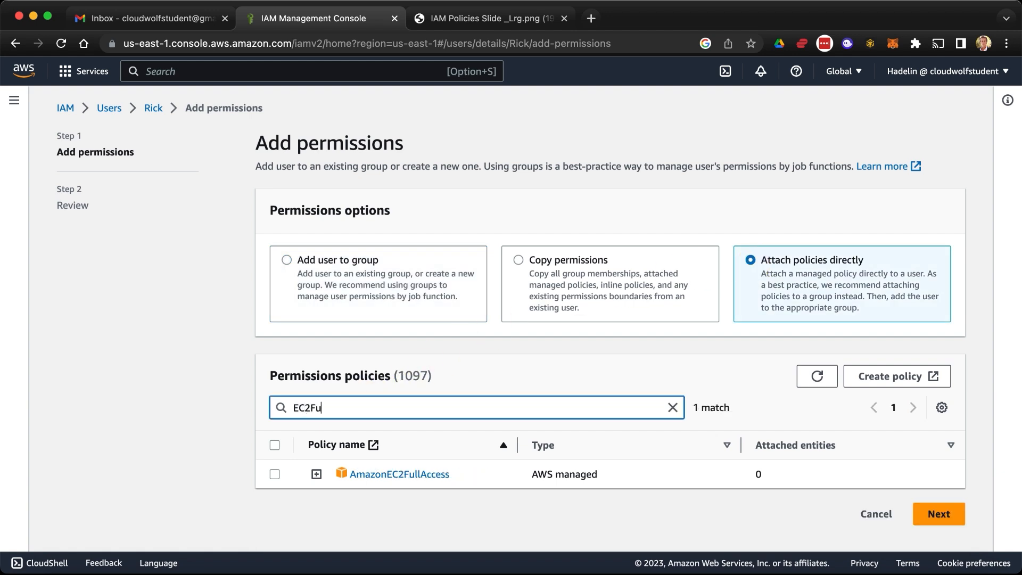
type("llAccess")
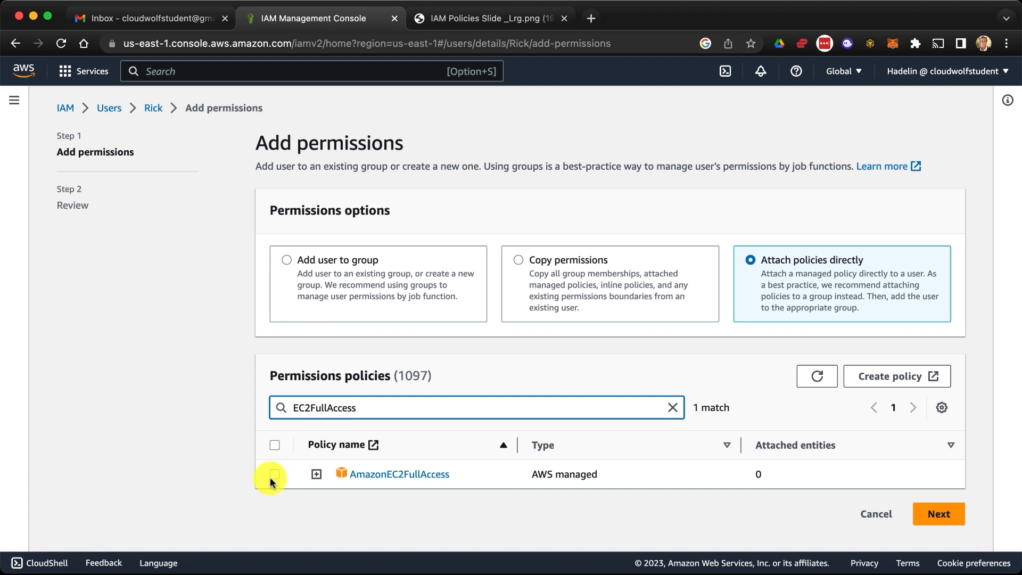
left_click(275, 475)
left_click_drag(371, 407, 239, 404)
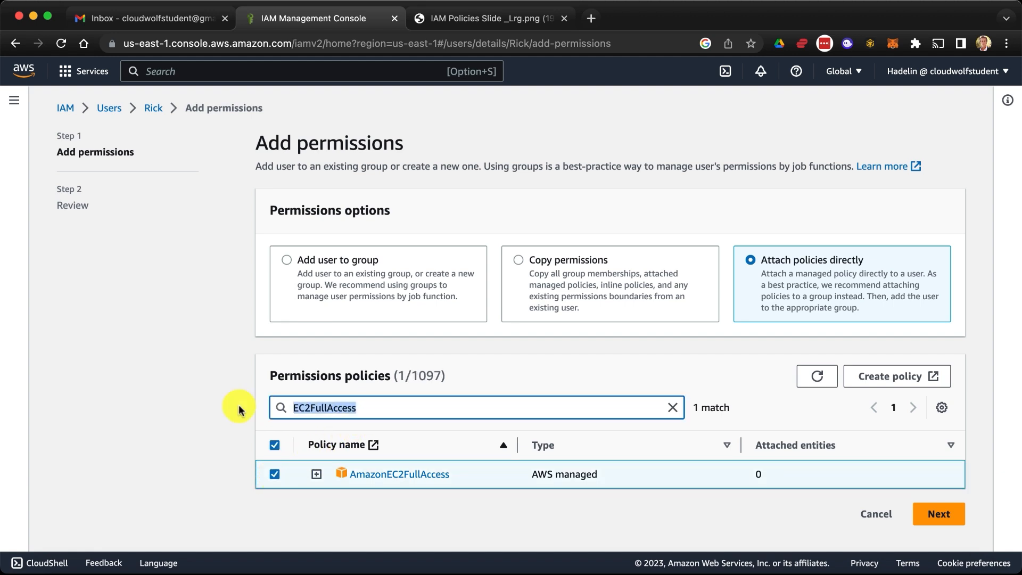
type("S3")
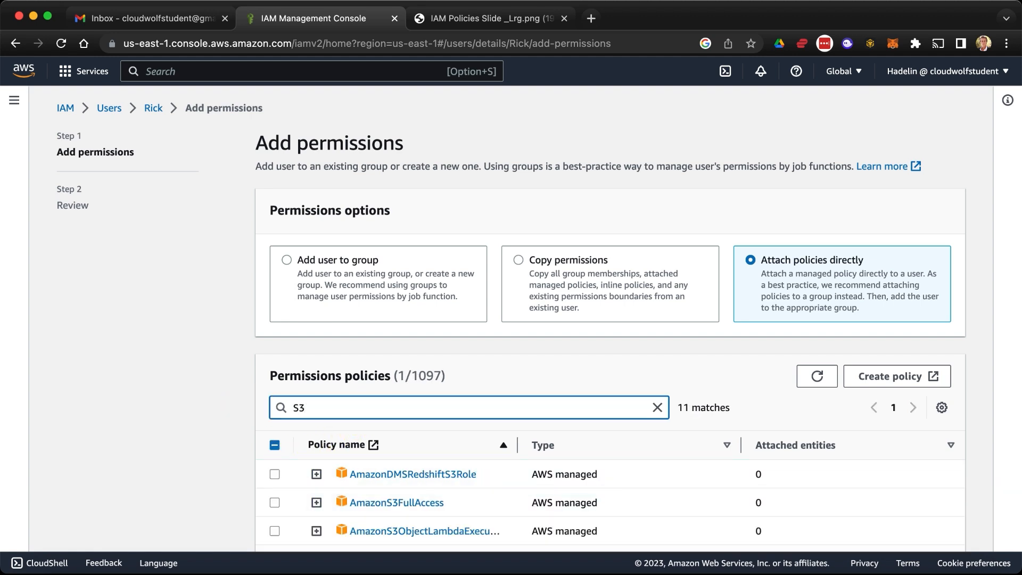
type("Read")
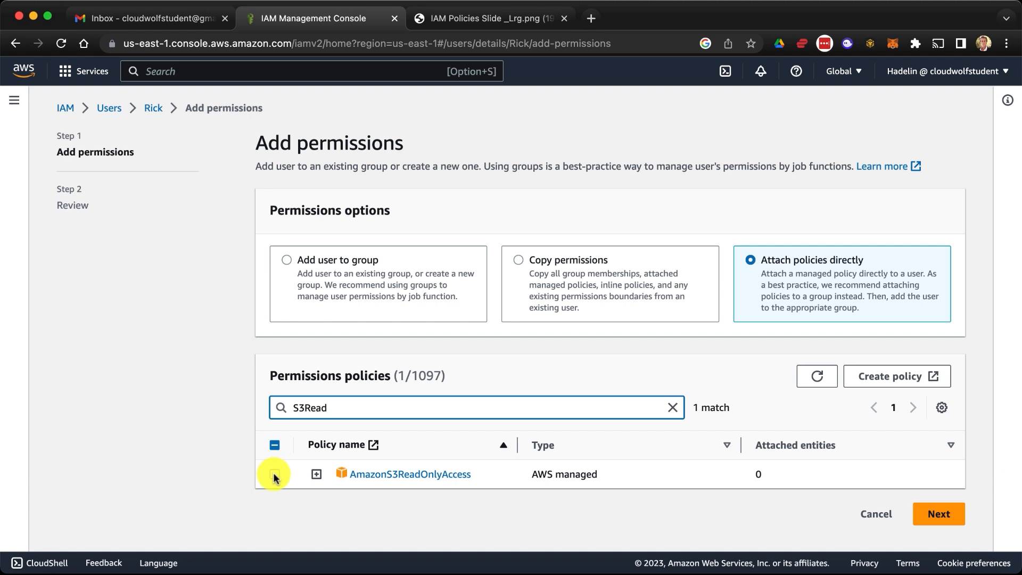
left_click(274, 474)
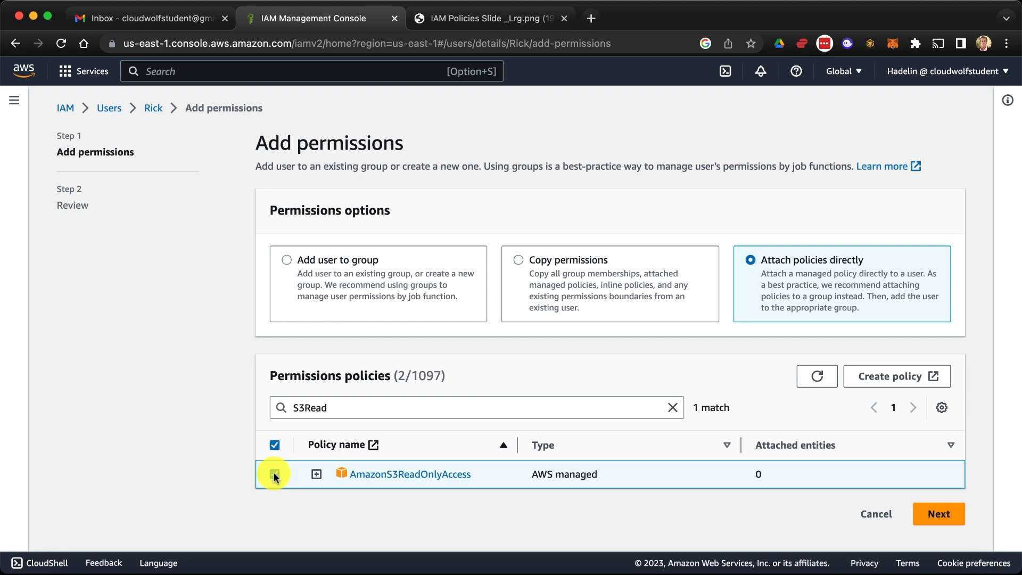
left_click(933, 514)
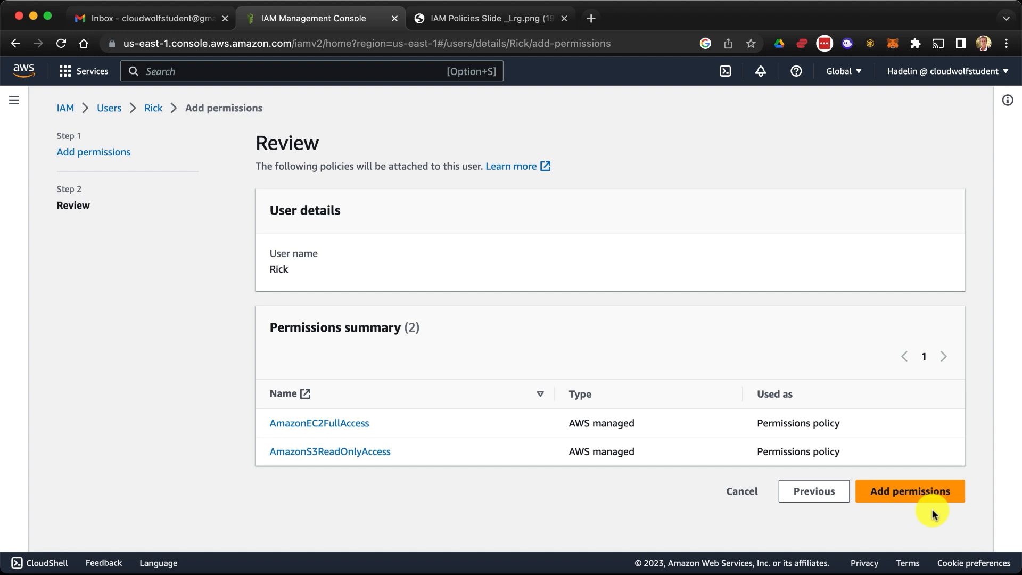
left_click(914, 490)
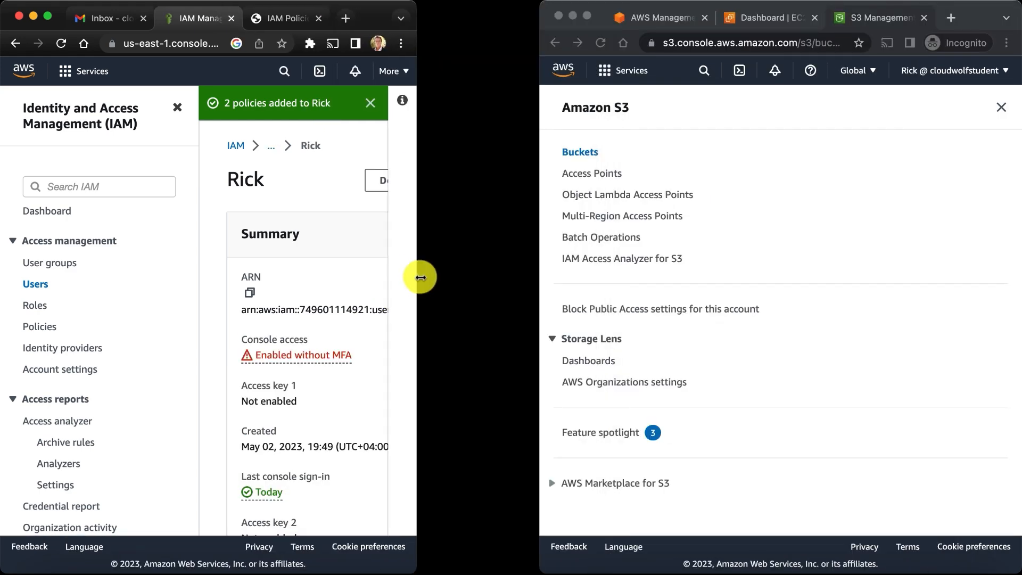
Reload Rick's S3 and EC2 tabs to confirm the empty bucket list and EC2 resource counts load
left_click_drag(417, 274, 7, 265)
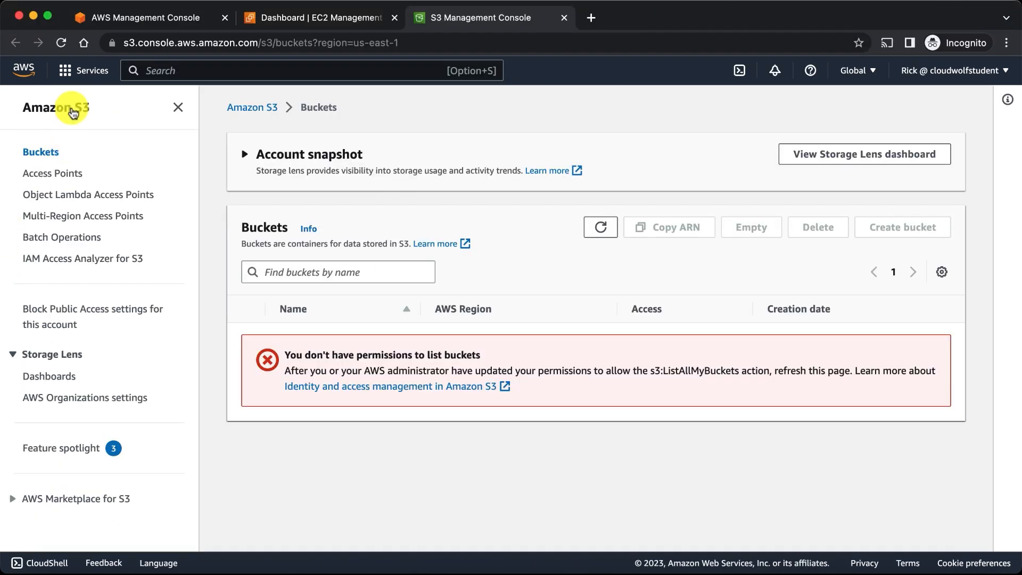
left_click(63, 43)
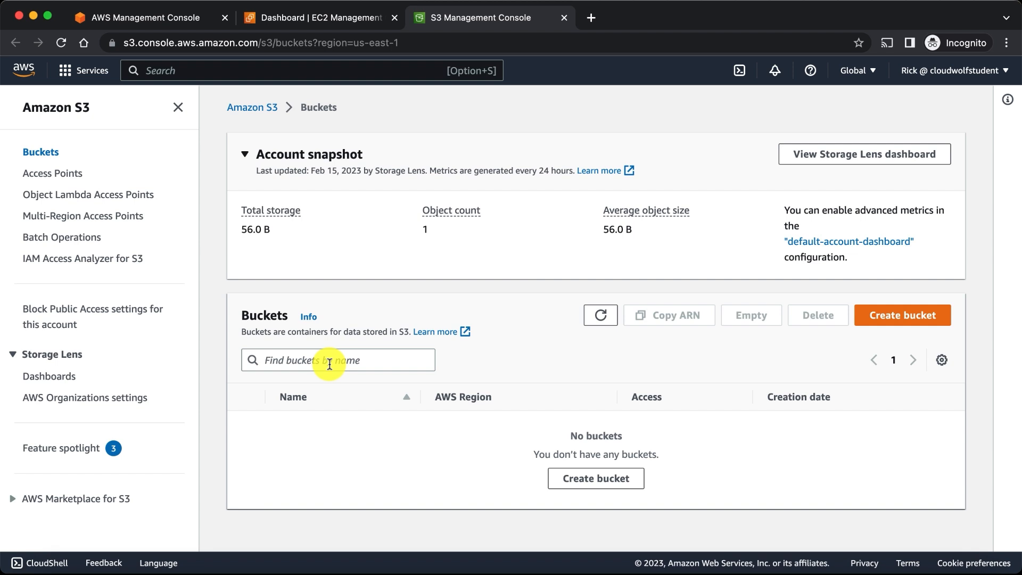
left_click(313, 17)
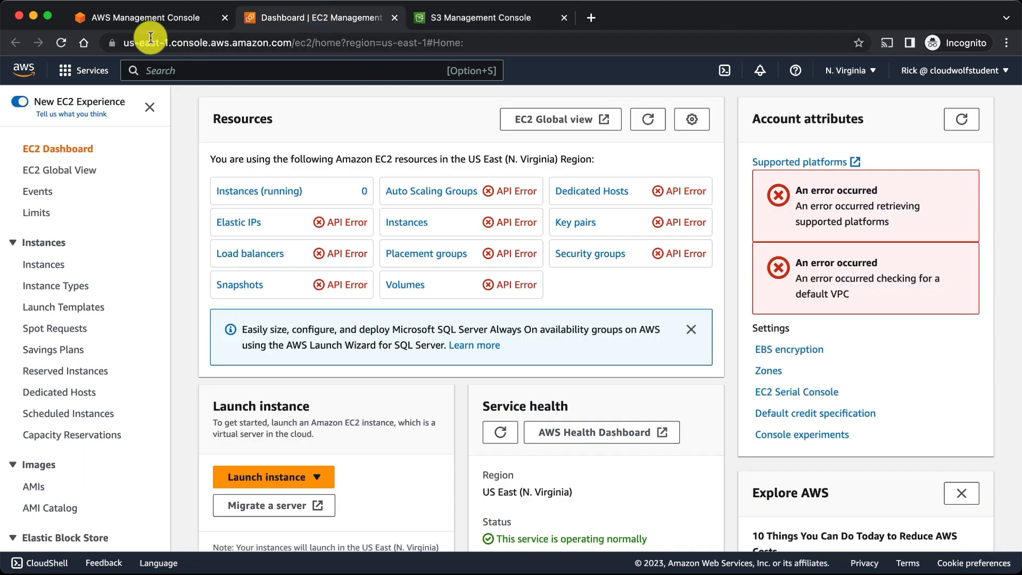
left_click(62, 42)
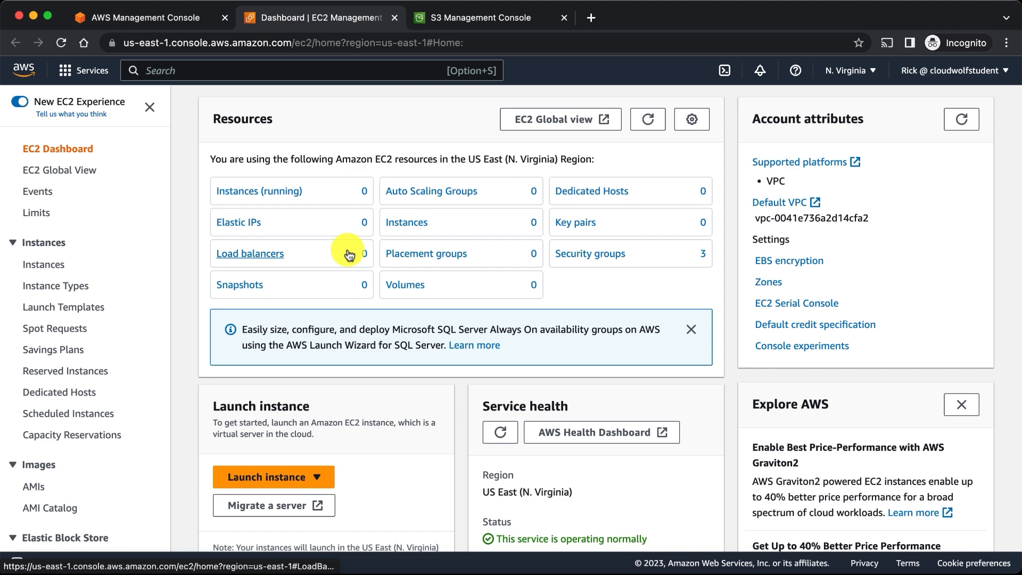
left_click(465, 21)
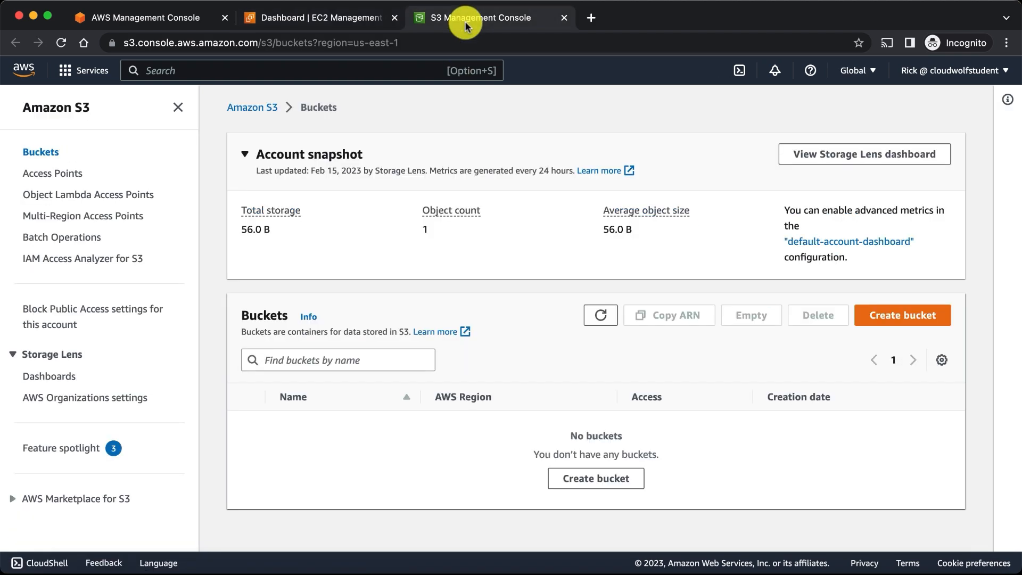
left_click(873, 319)
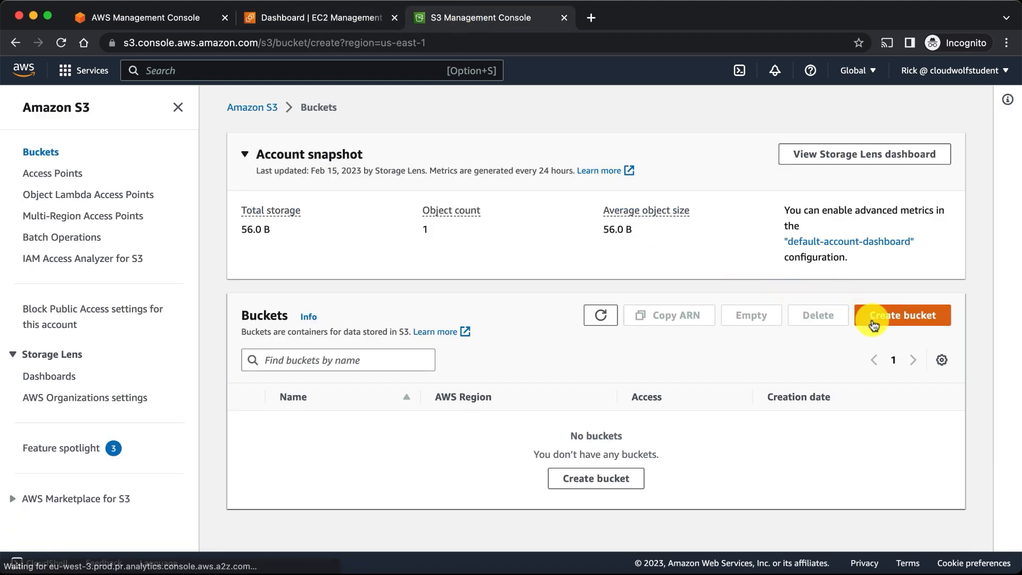
left_click(378, 268)
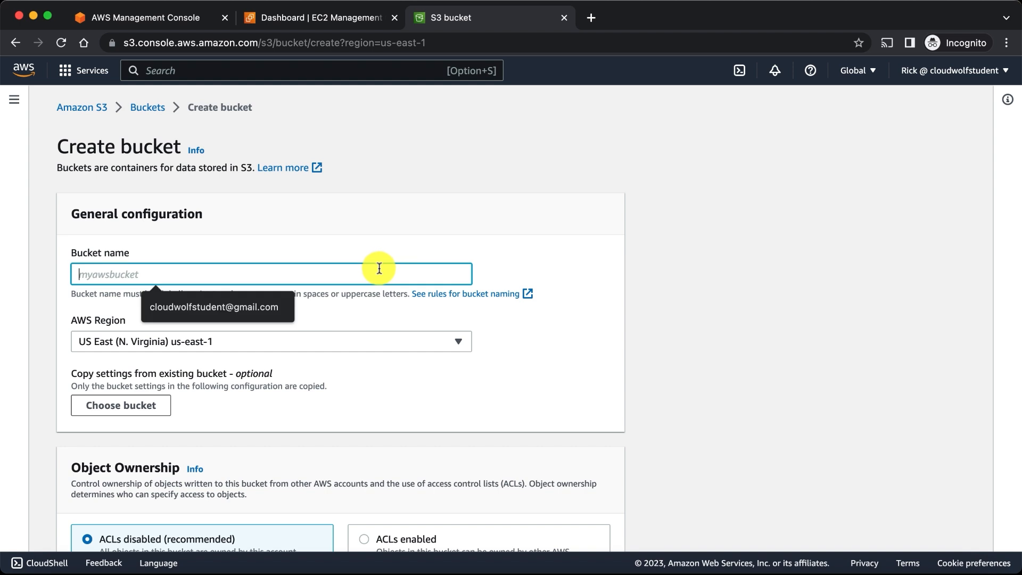
type("cloudwolf")
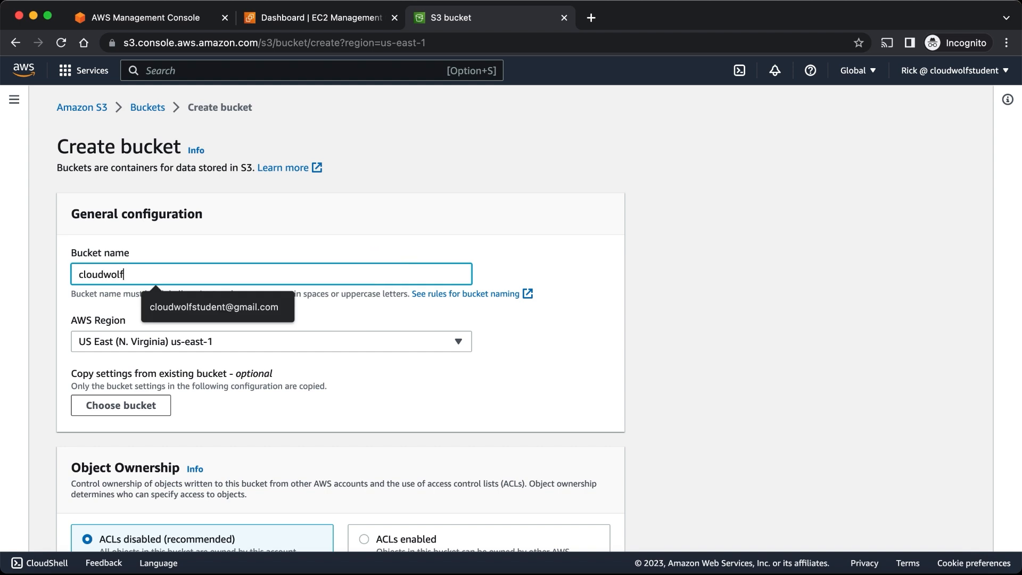
type("-bucket-")
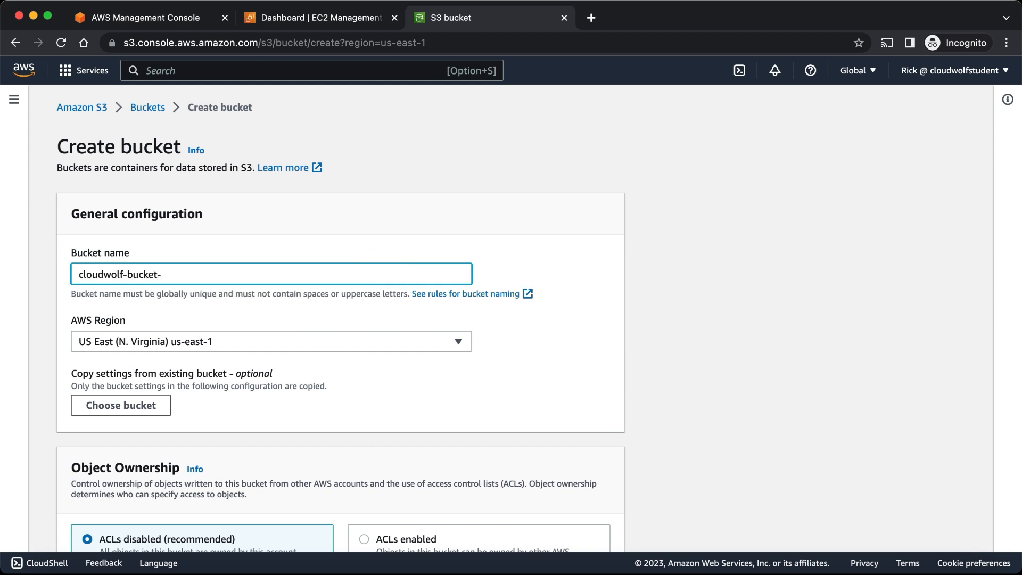
key("super+v")
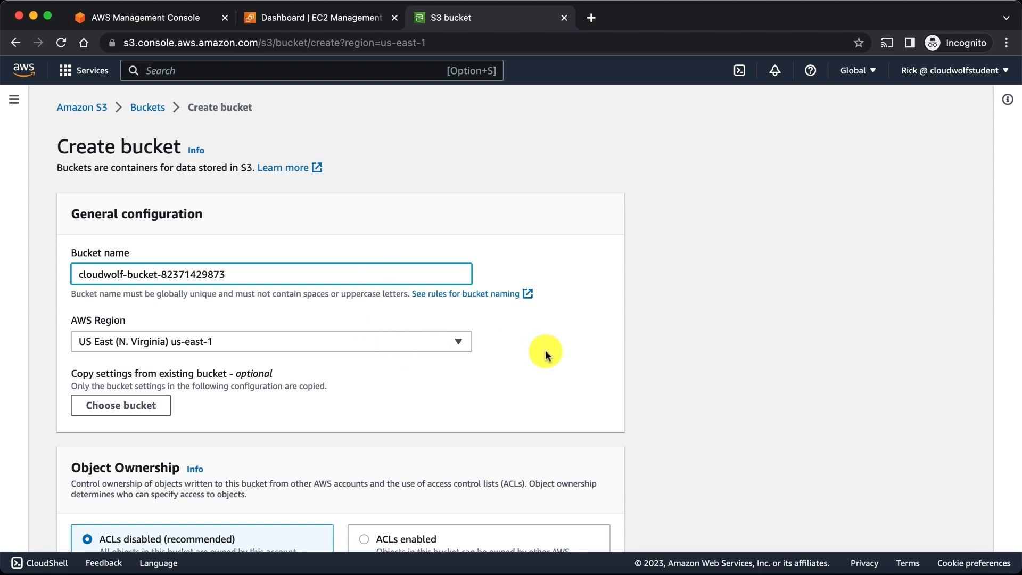
scroll(547, 354, "down", 10)
scroll(547, 354, "down", 5)
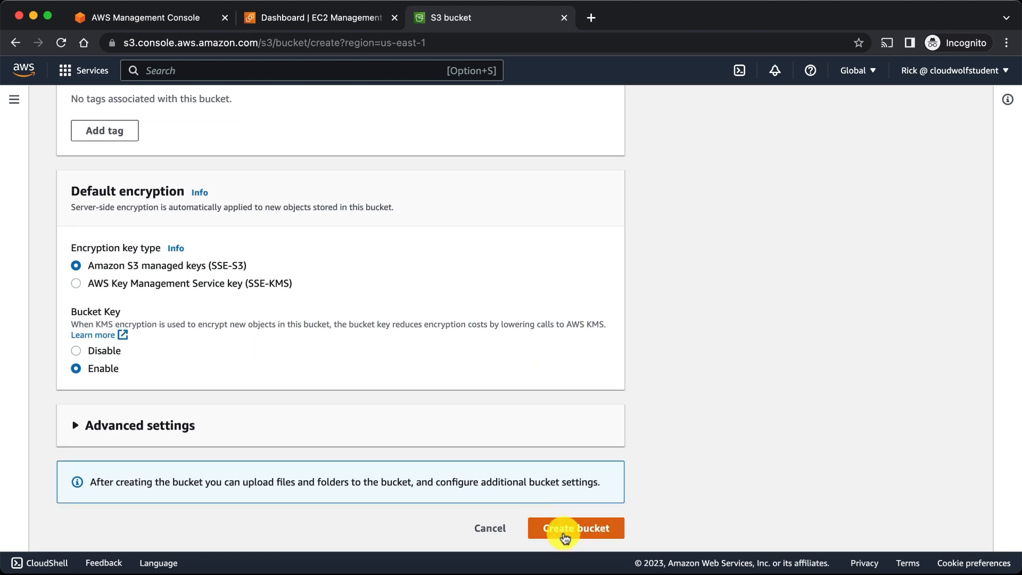
left_click(564, 532)
scroll(565, 535, "down", 5)
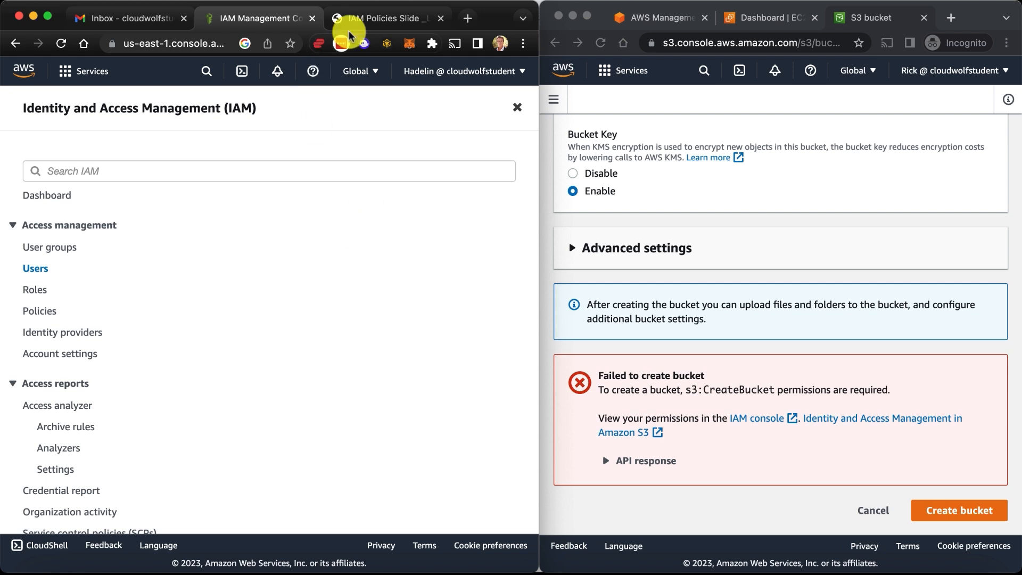
Review the IAM policies slide, then return to the IAM console widened to fill the screen
left_click(356, 21)
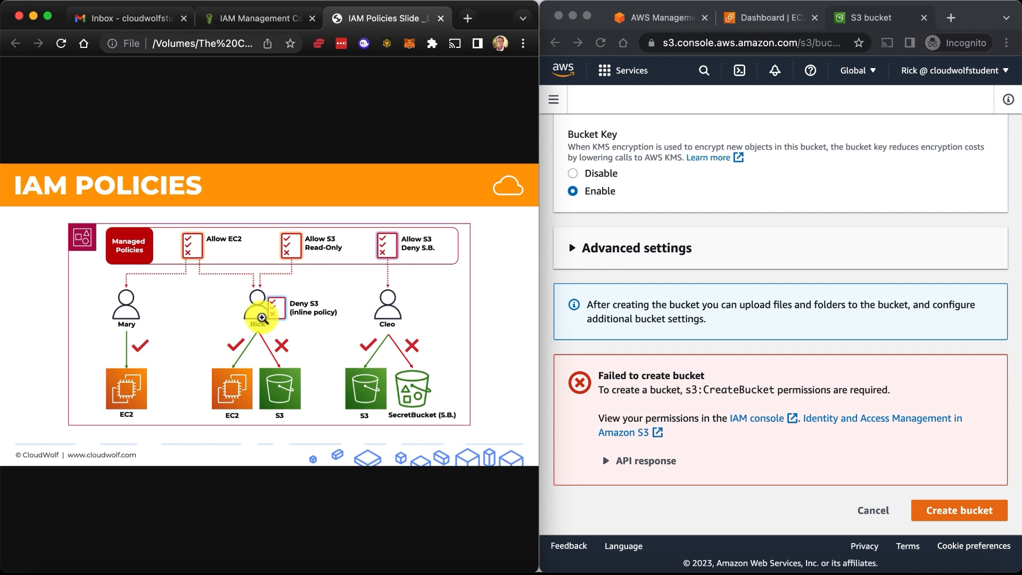
left_click(258, 19)
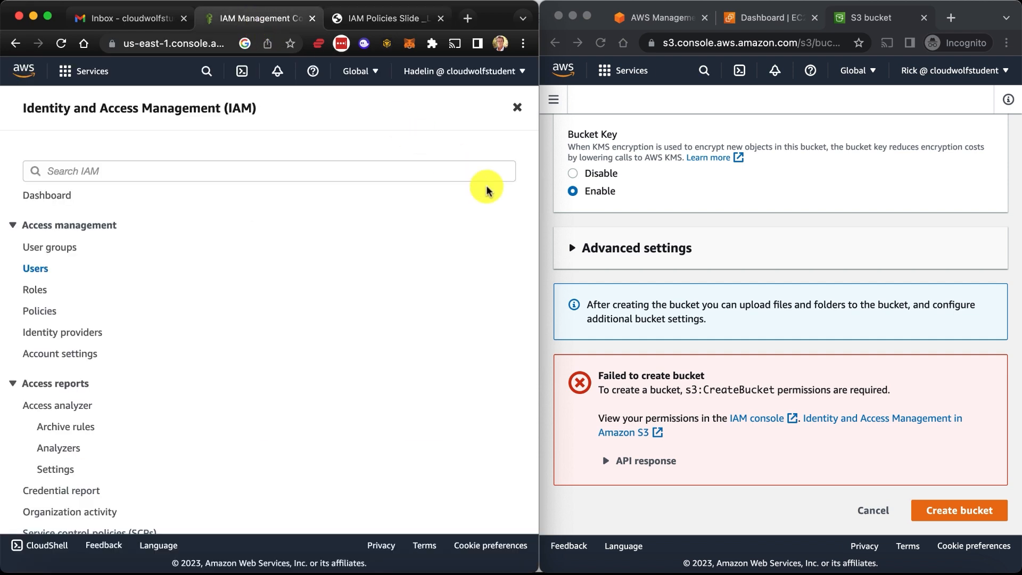
left_click_drag(539, 213, 1018, 244)
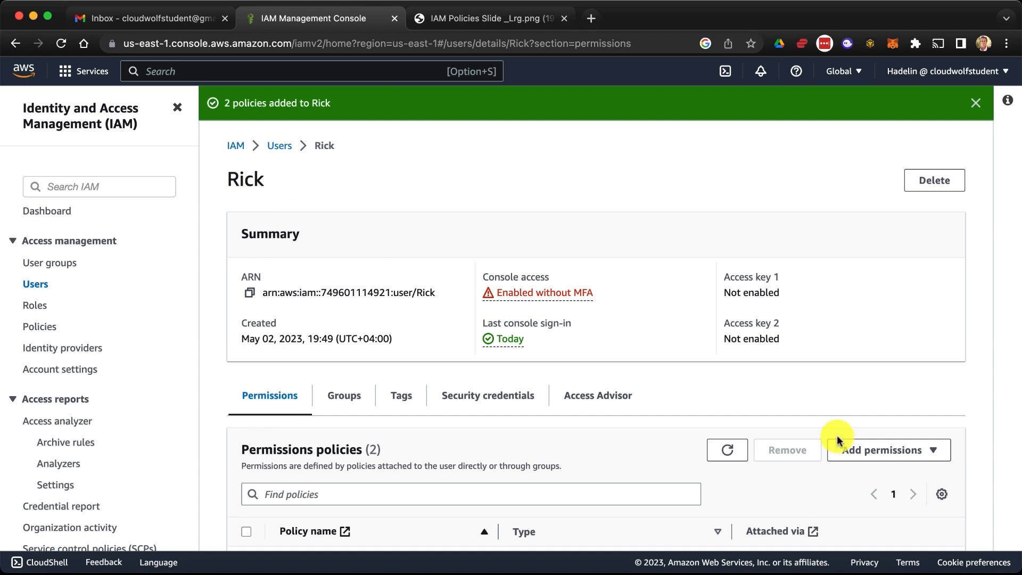
Start a new inline policy for the test user in the JSON policy editor
left_click(883, 454)
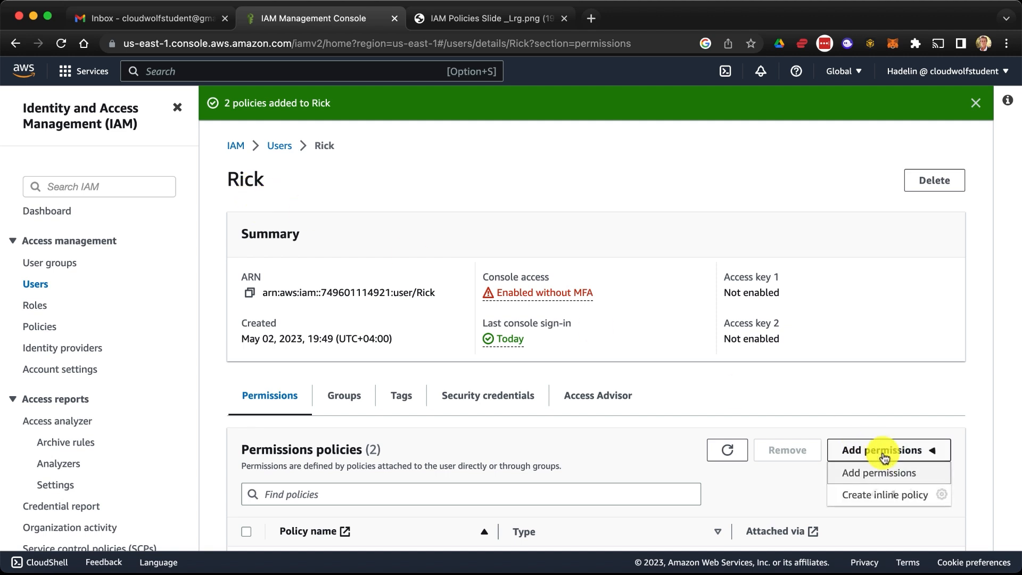
left_click(878, 496)
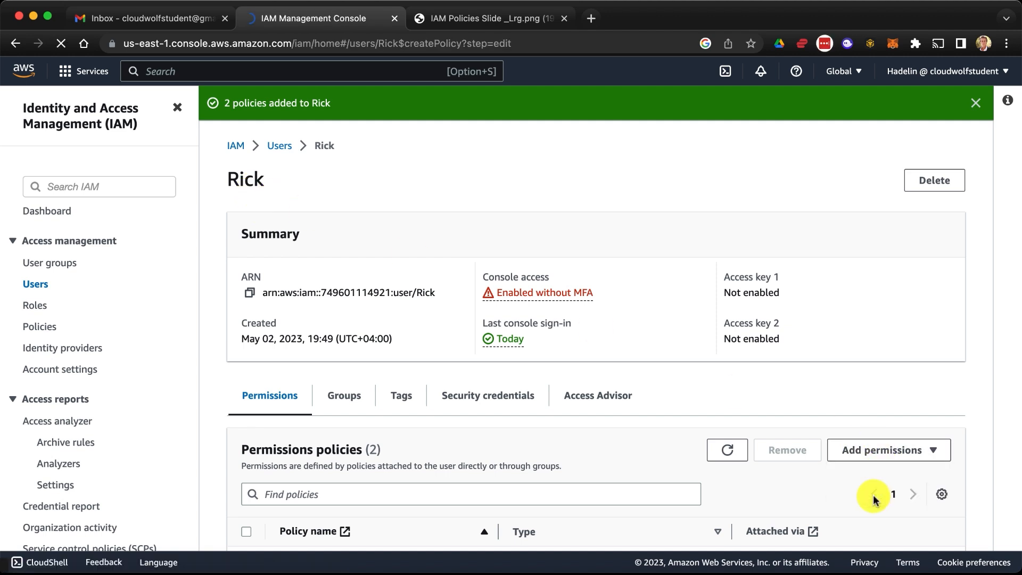
left_click(189, 195)
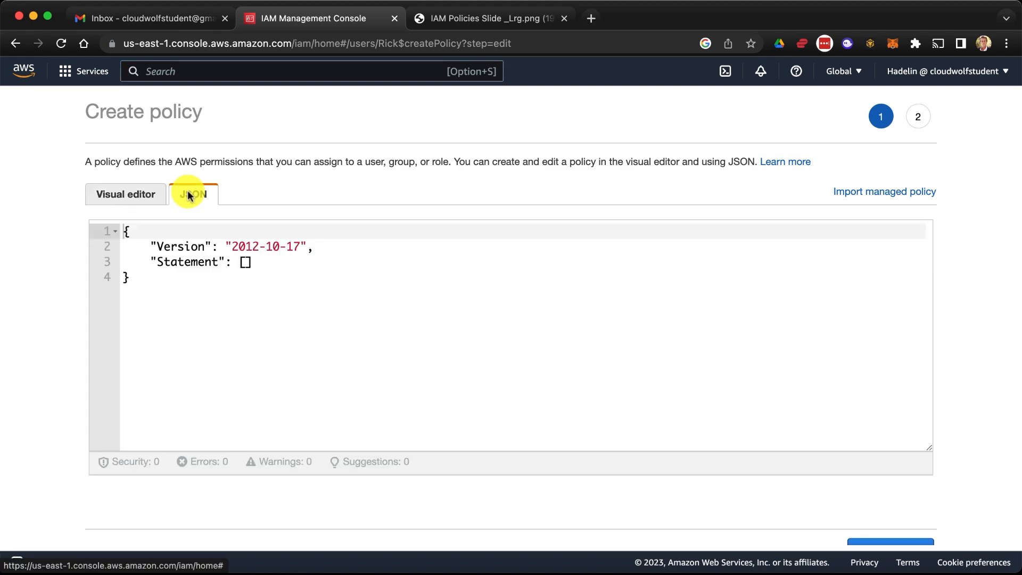
key("ctrl+Up")
Open Policy-DenyAllS3.rtf from AWS CCP > IAM, copy its Deny s3:* JSON, and return to the editor
left_click(411, 346)
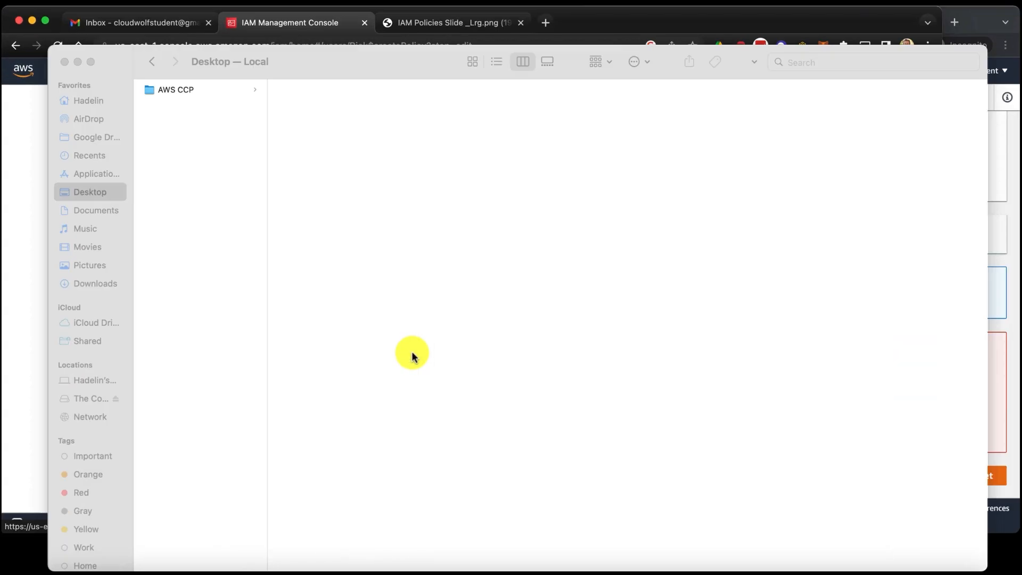
left_click(164, 46)
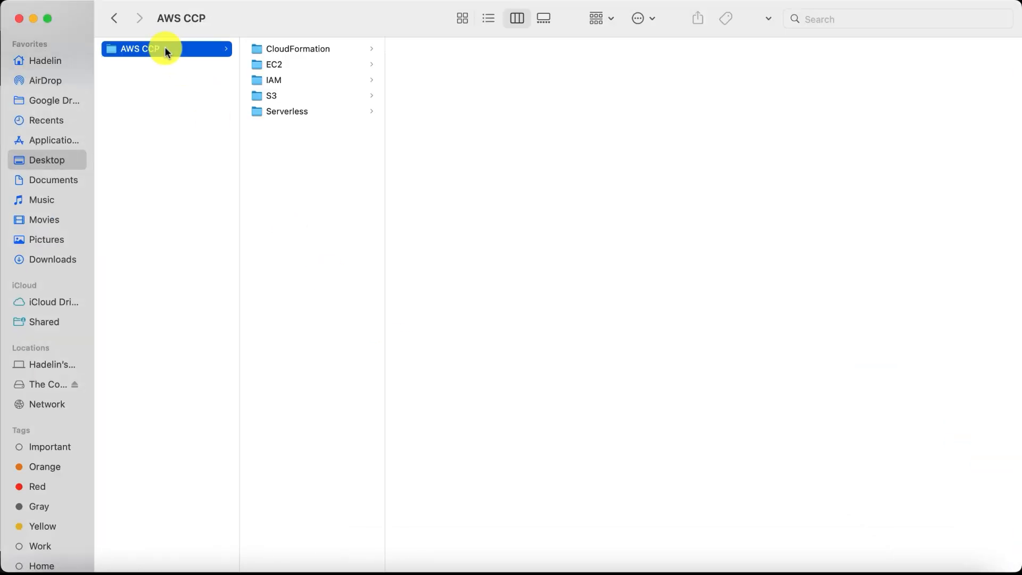
left_click(275, 82)
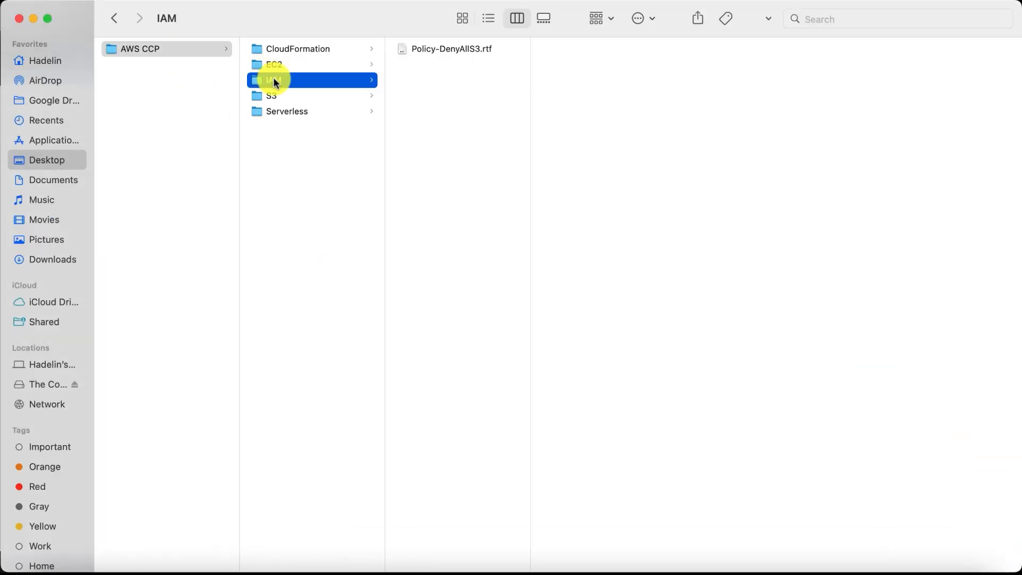
double_click(446, 49)
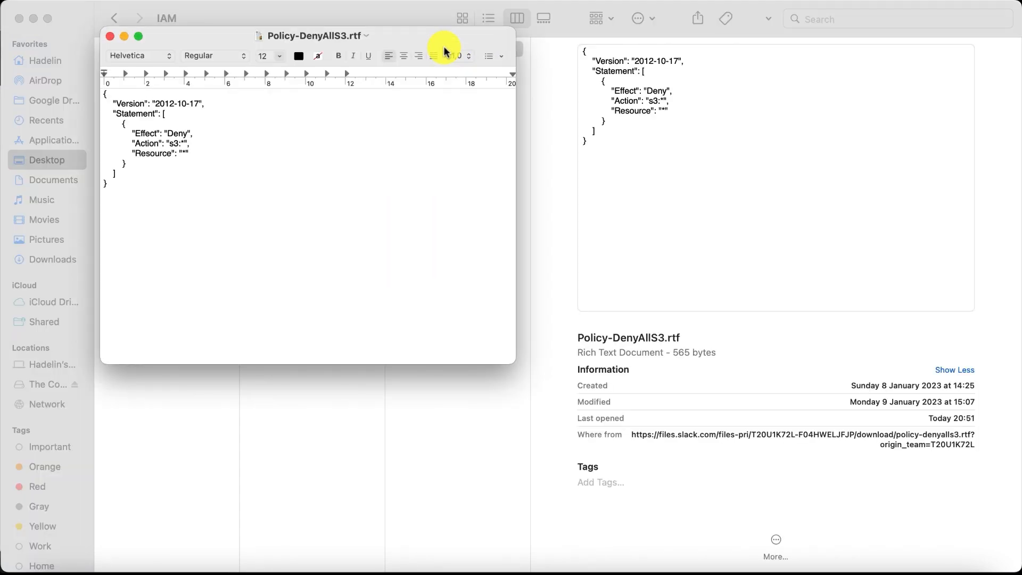
key("super+a")
key("super+c")
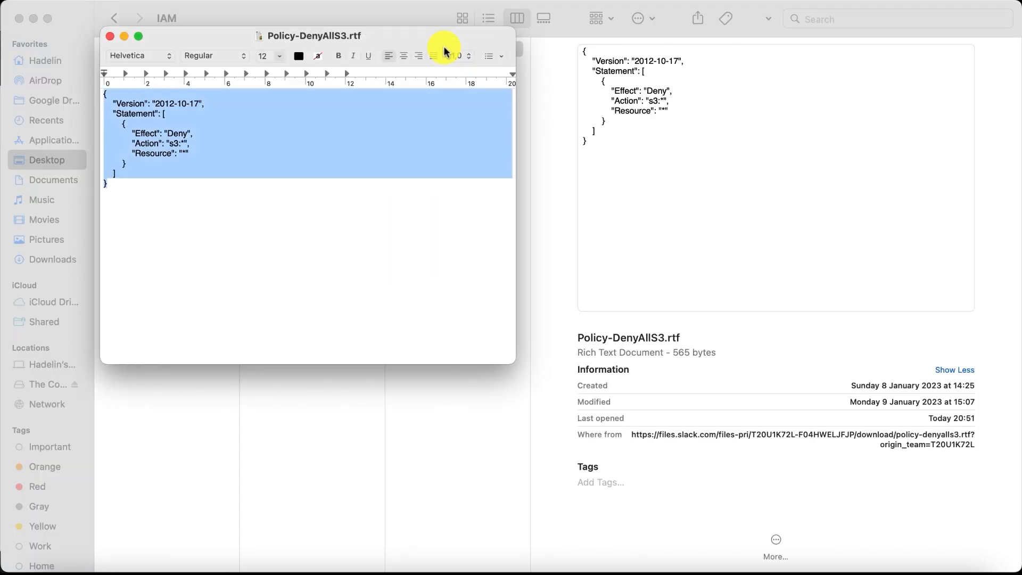
key("ctrl+Up")
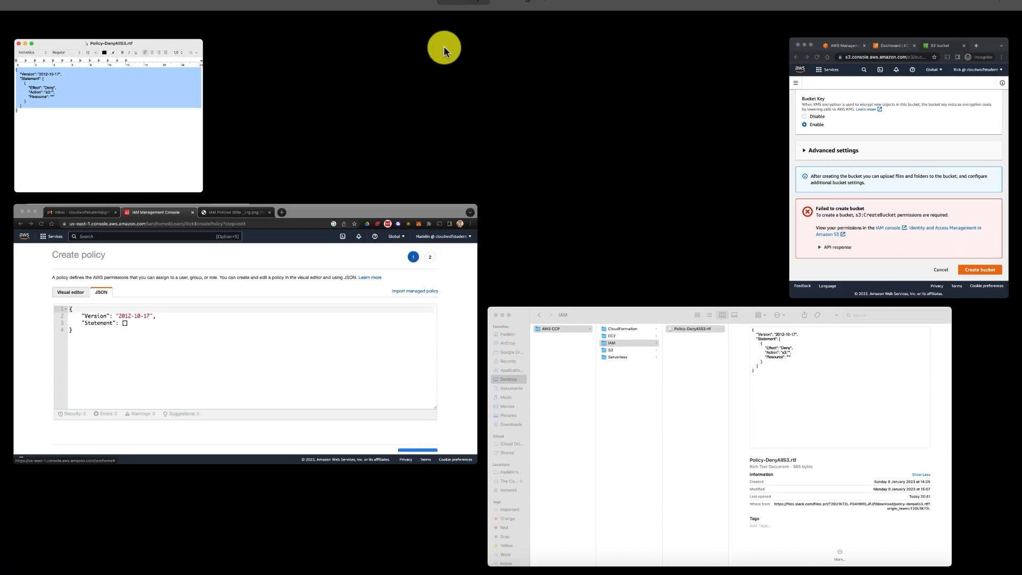
left_click(265, 313)
Replace the template with the deny-all-S3 JSON and create it as inline policy 'ExplicitDenyPolicy'
key("super+a")
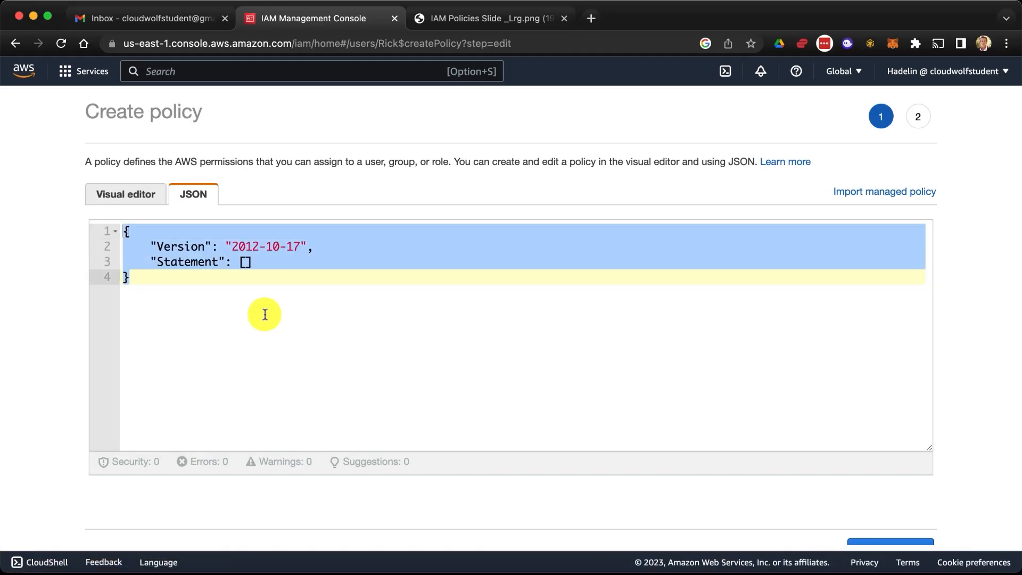
key("super+v")
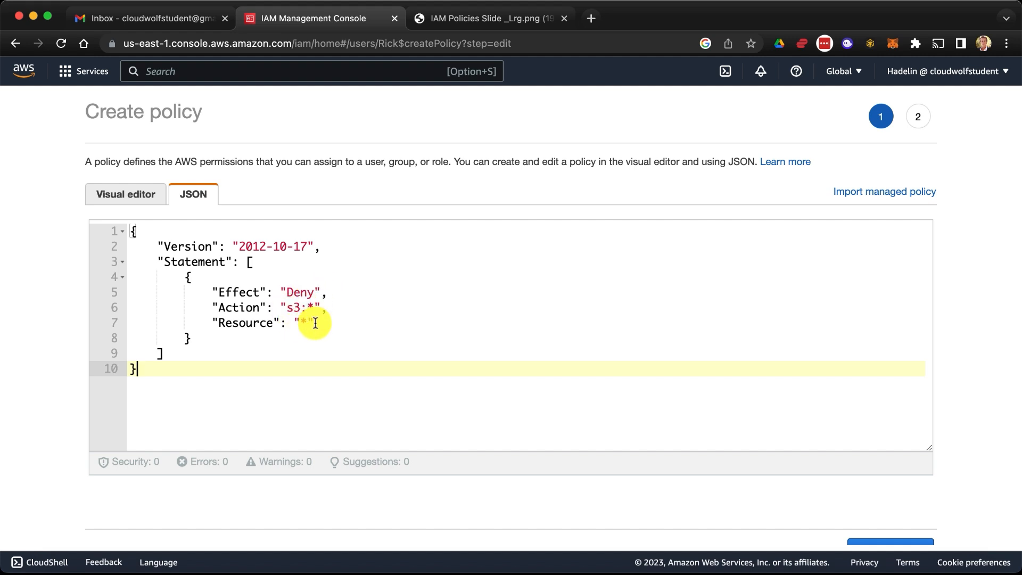
scroll(315, 324, "down", 1)
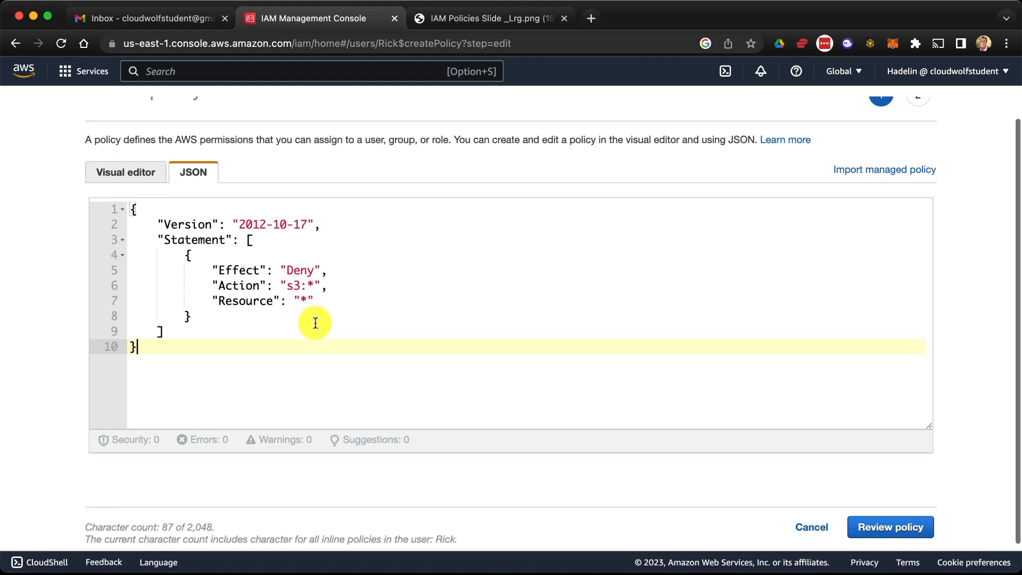
left_click(869, 529)
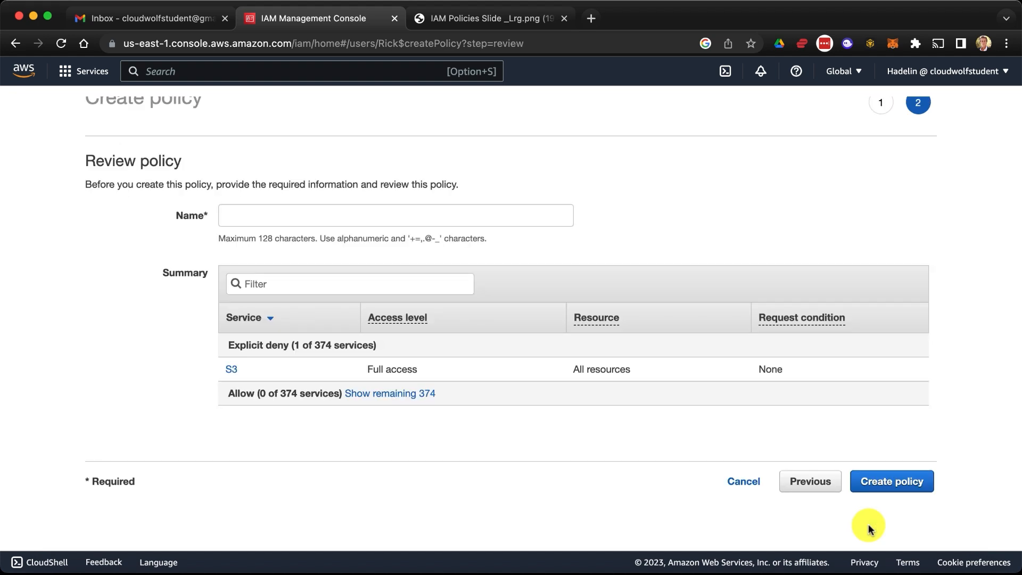
left_click(293, 216)
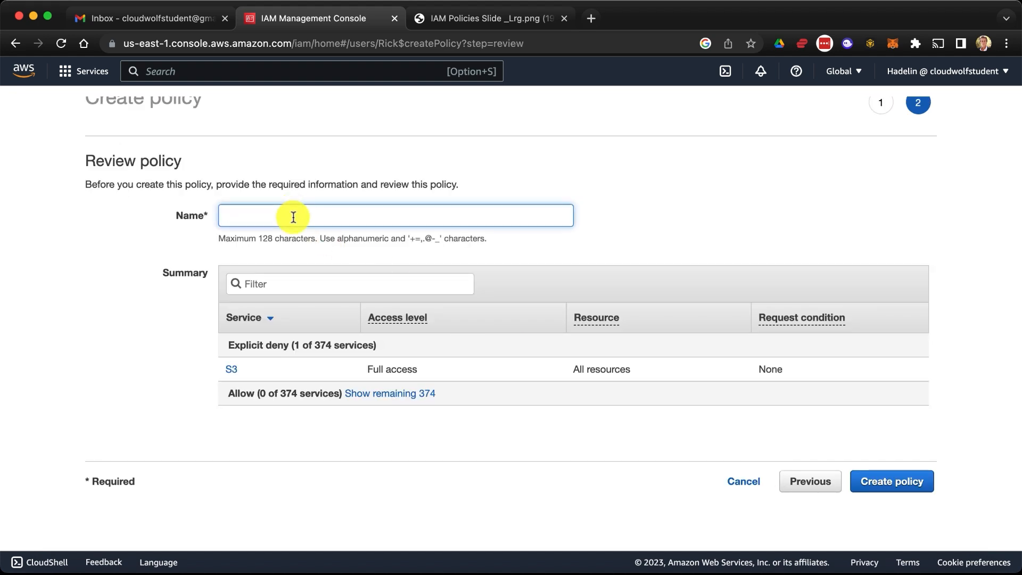
type("Explicit")
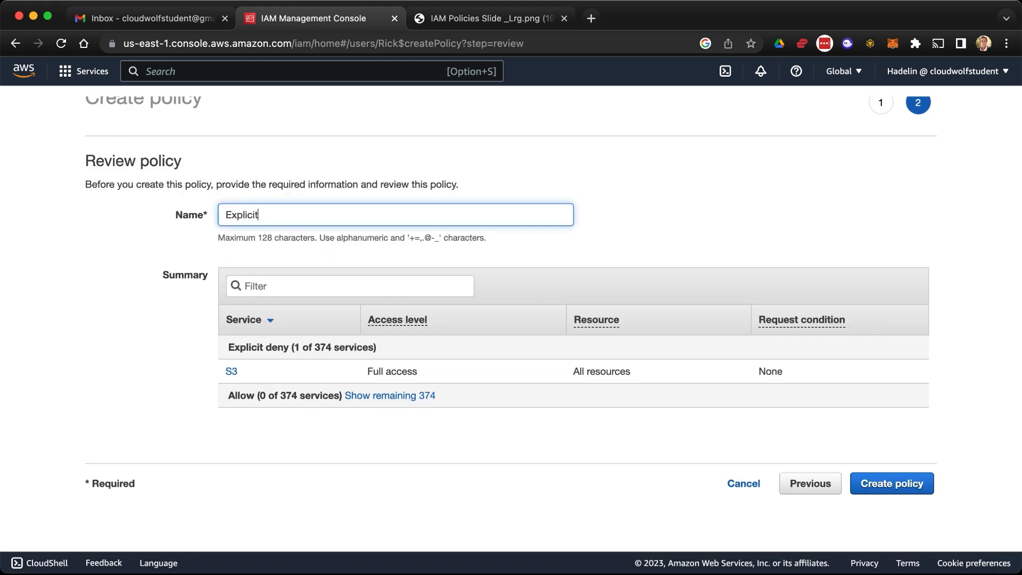
type("DenyPolicy")
left_click(874, 482)
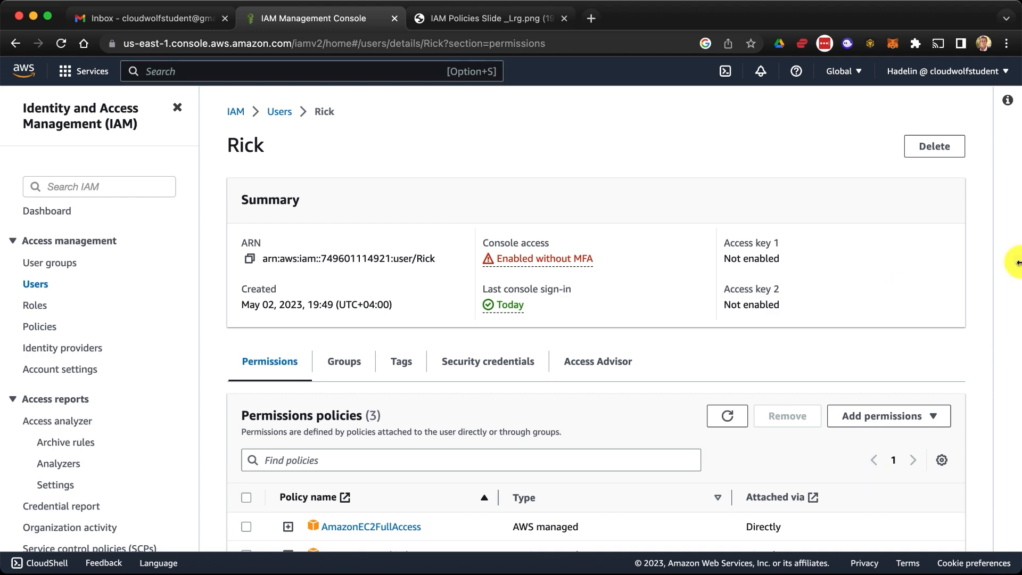
Cancel the pending bucket creation in the S3 window, returning to the bucket list
left_click_drag(1018, 258, 539, 288)
left_click_drag(539, 288, 2, 326)
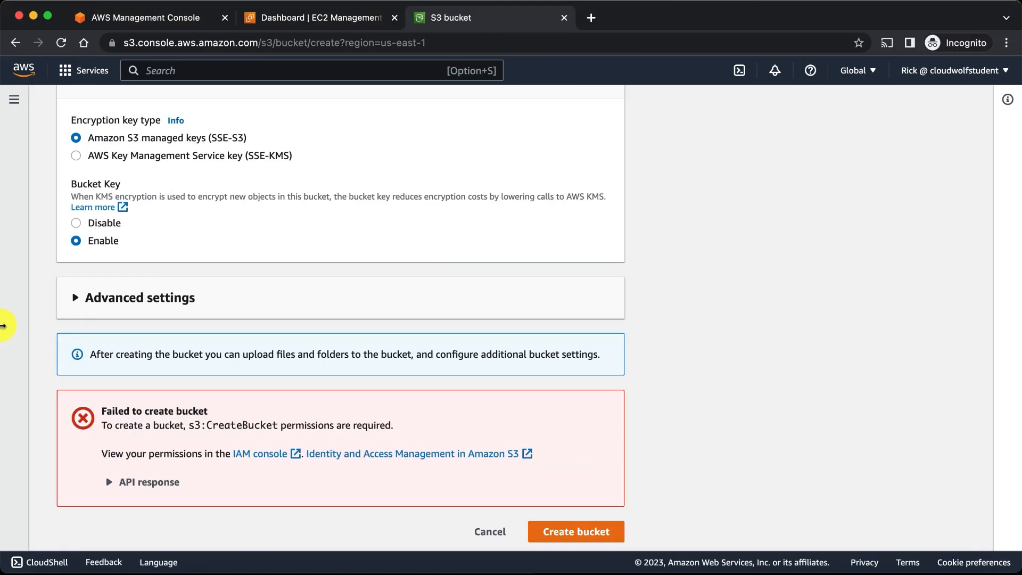
left_click(482, 530)
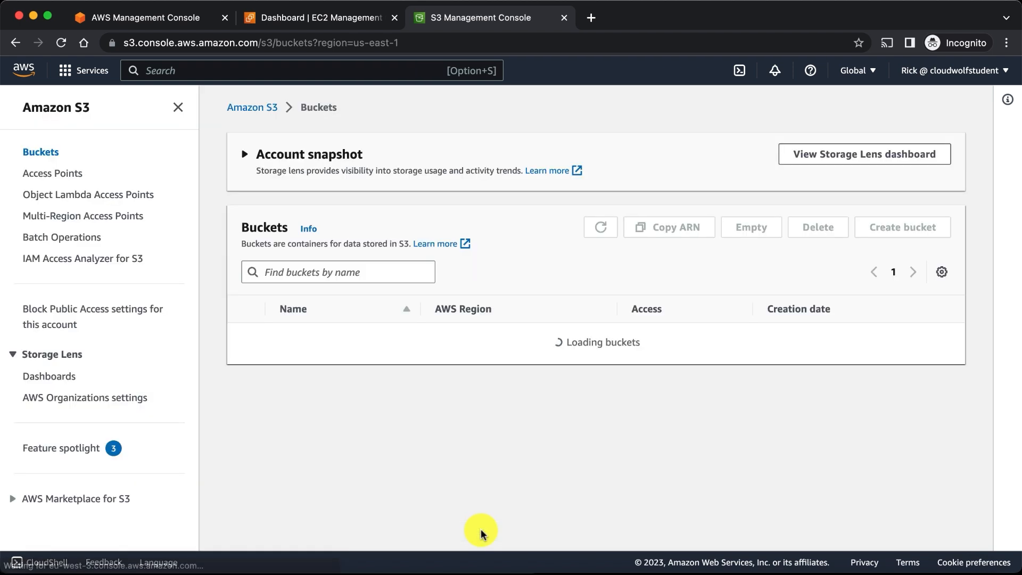
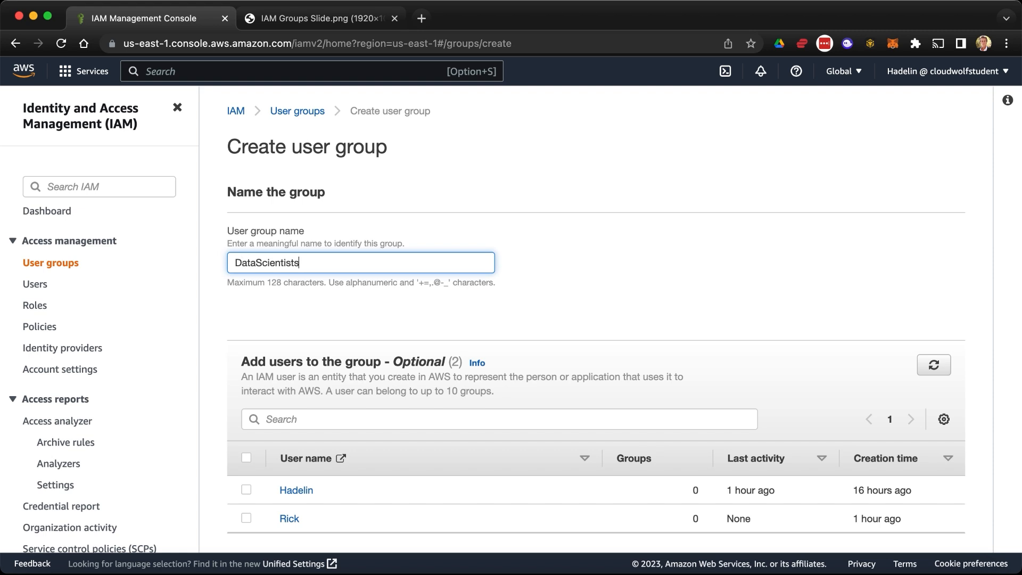
Check the planned-permissions slide, then attach AmazonSageMakerFullAccess to the new group
scroll(596, 320, "down", 5)
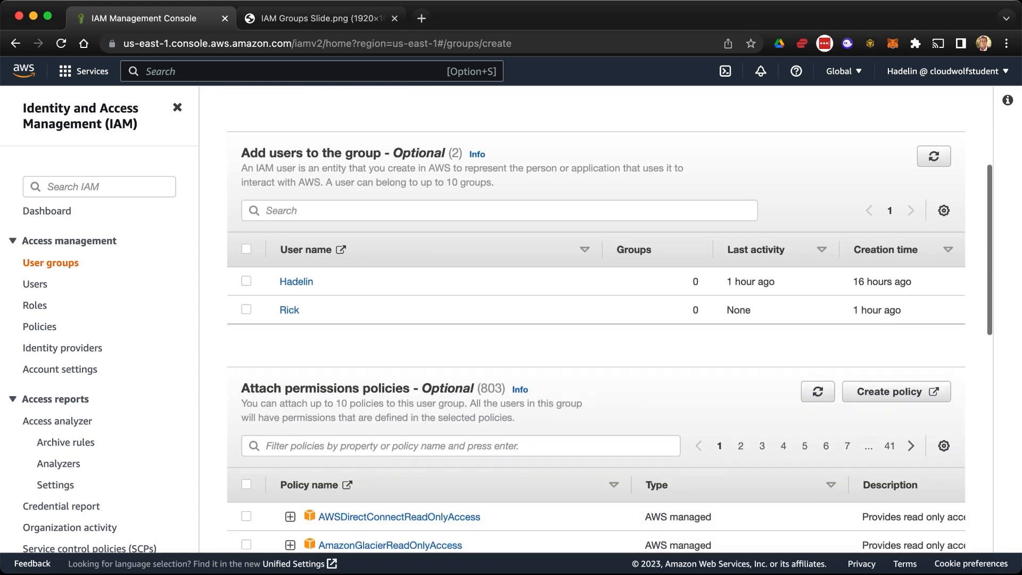
left_click(287, 19)
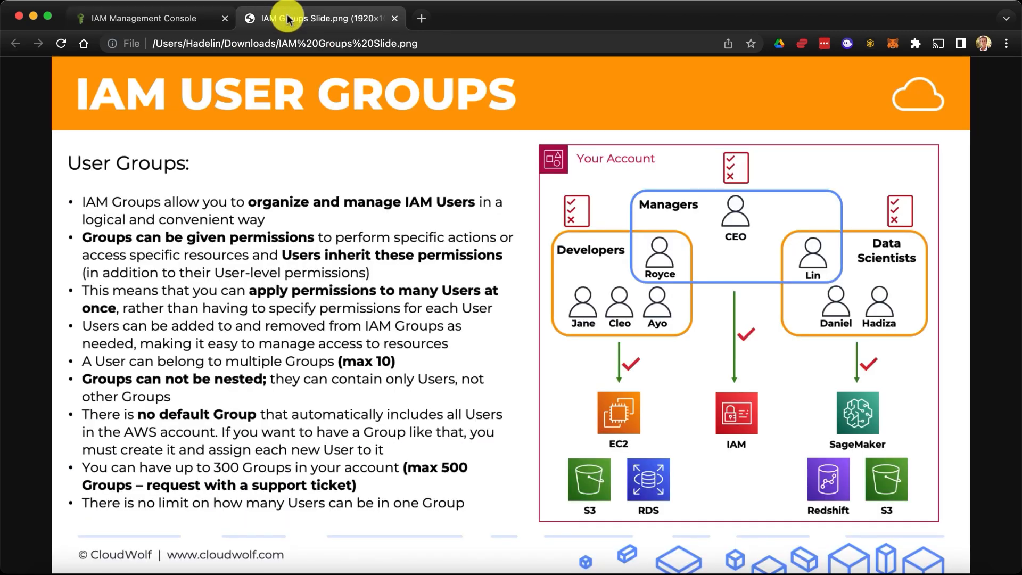
left_click(142, 18)
scroll(210, 297, "down", 4)
scroll(210, 297, "down", 5)
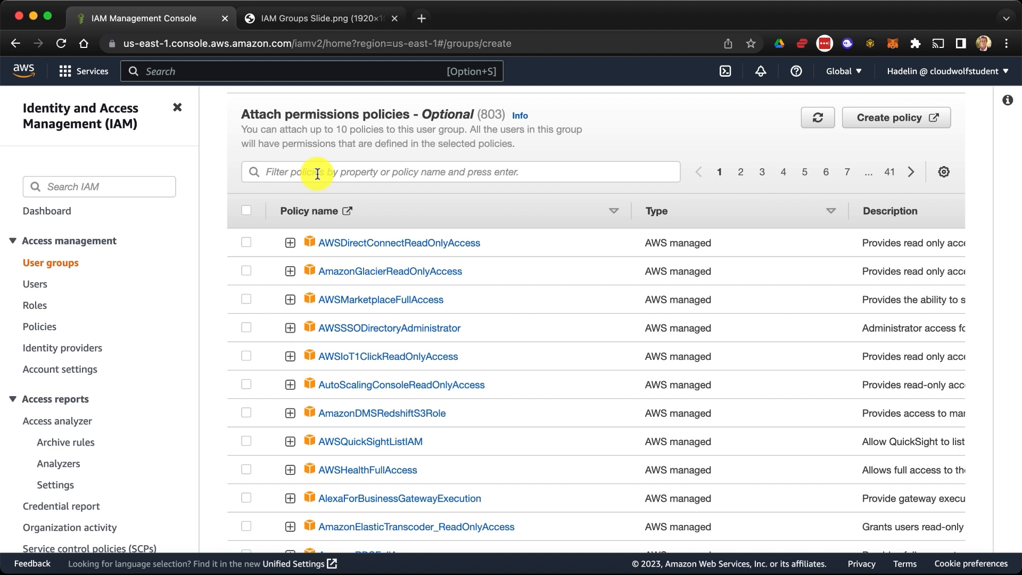
left_click(317, 174)
type("S")
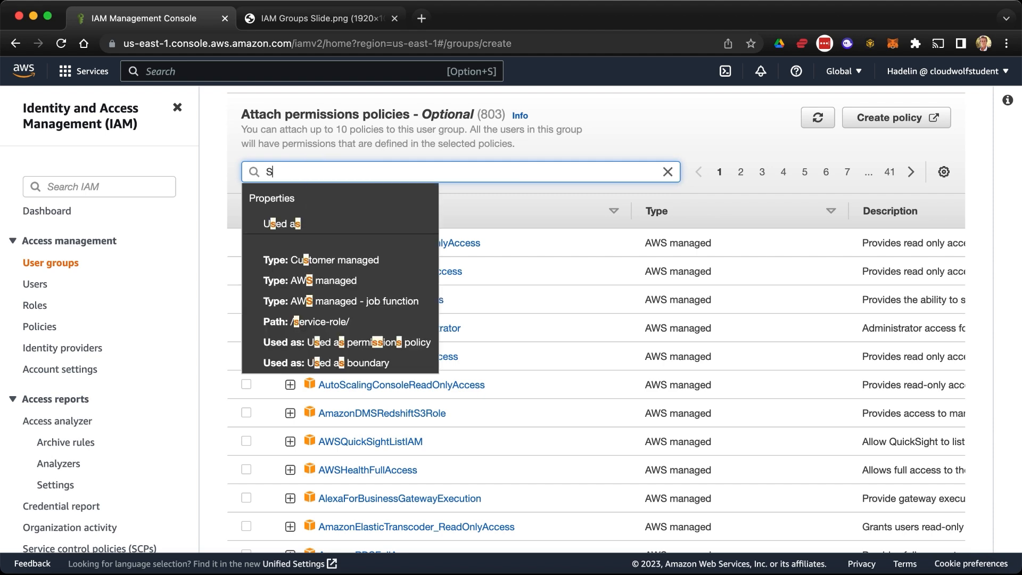
type("ageMaker")
key("Return")
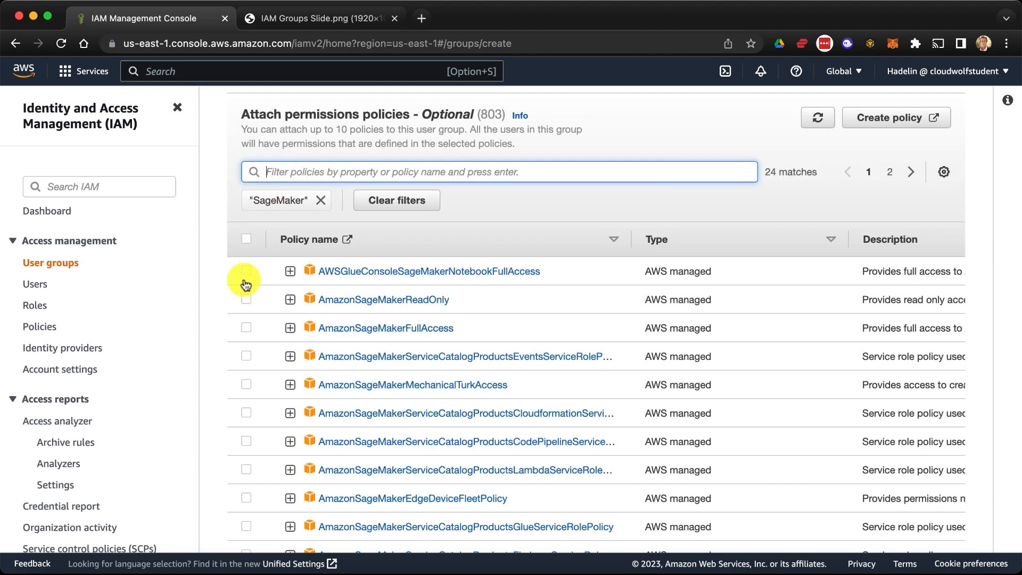
left_click(246, 328)
Attach AmazonRedshiftFullAccess to the group as well
left_click(321, 214)
left_click(300, 187)
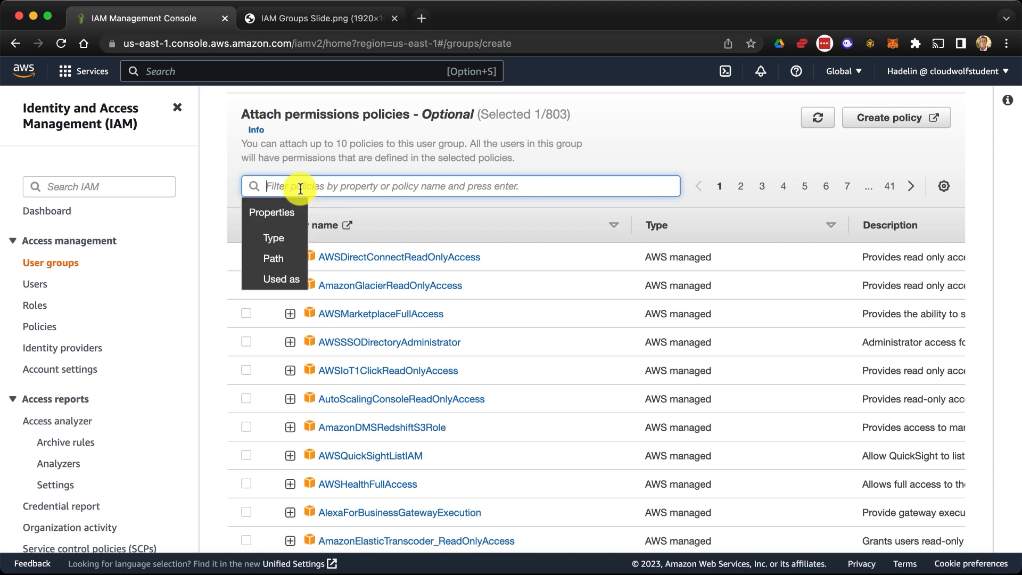
type("Redshift")
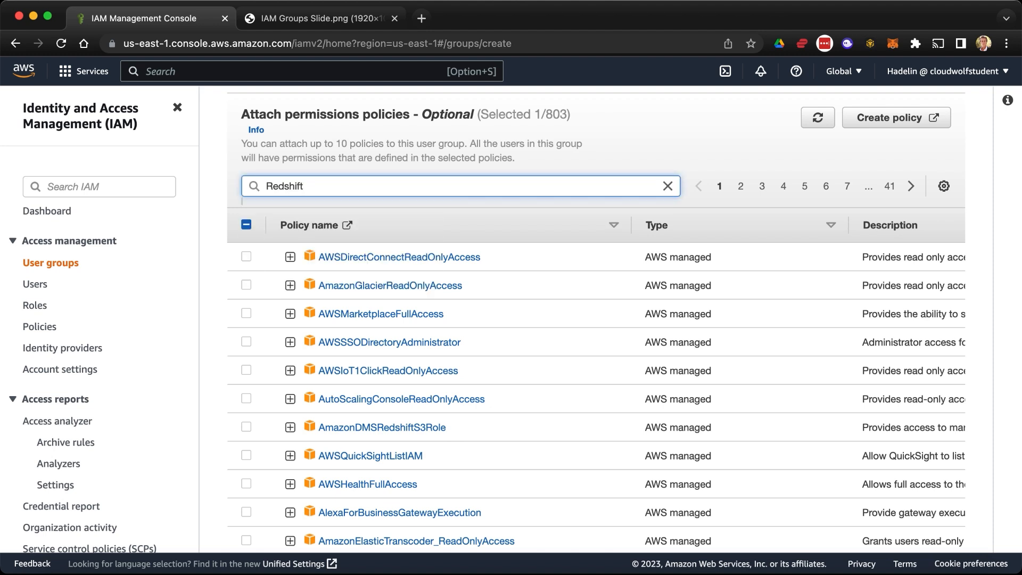
key("Return")
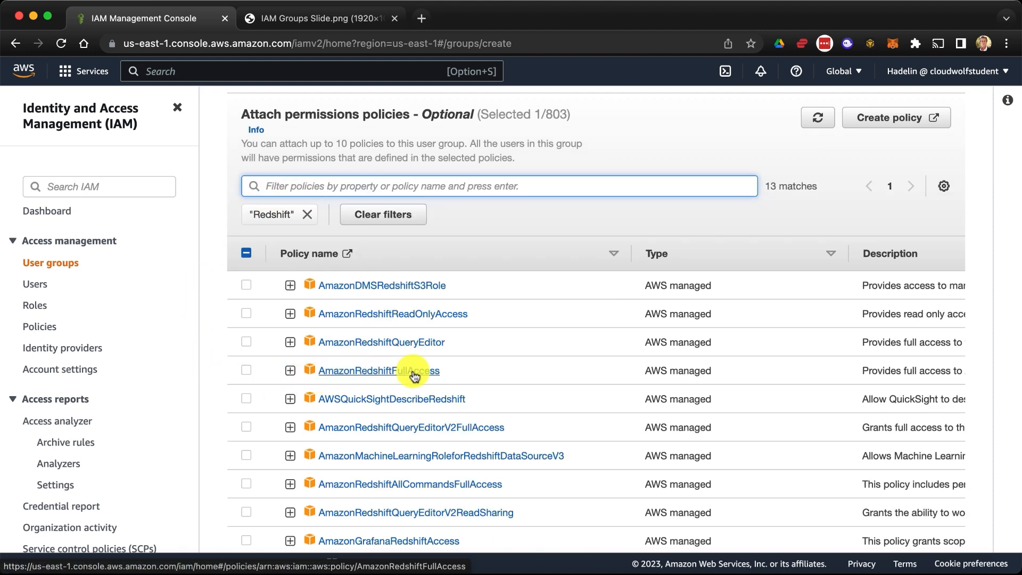
left_click(246, 370)
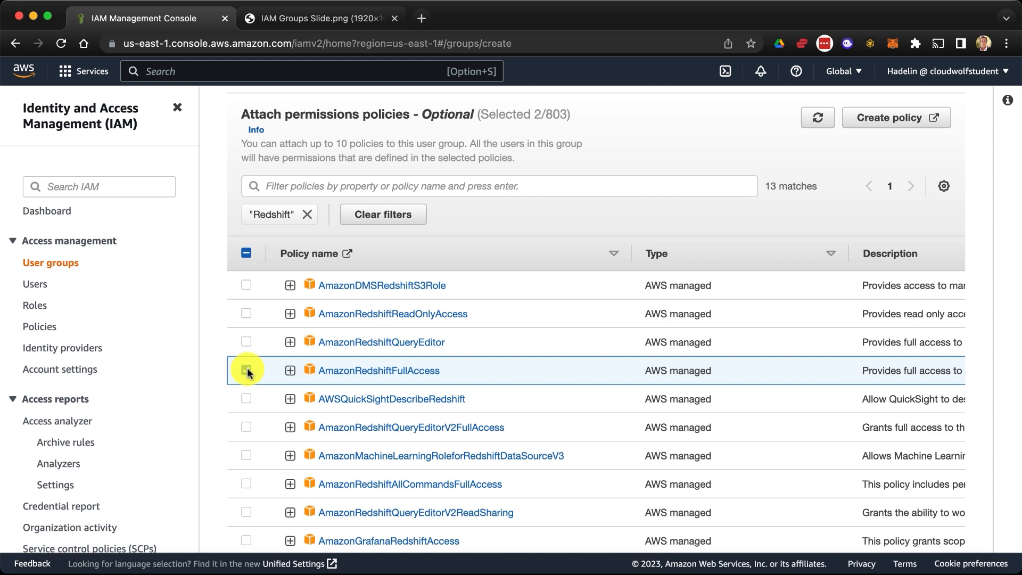
Attach AmazonS3FullAccess and create the DataScientists group
left_click(308, 215)
left_click(293, 185)
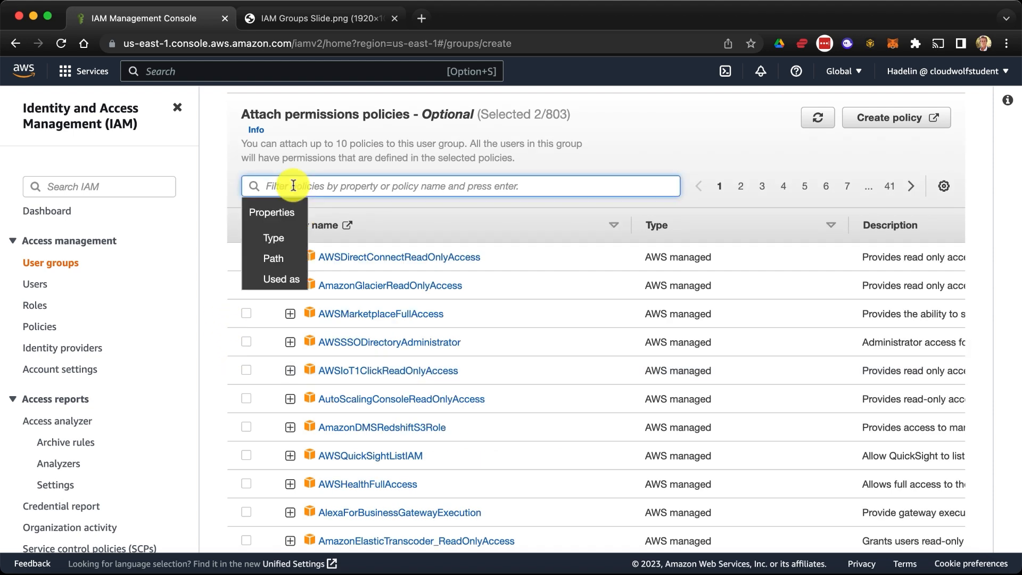
type("S3")
key("Return")
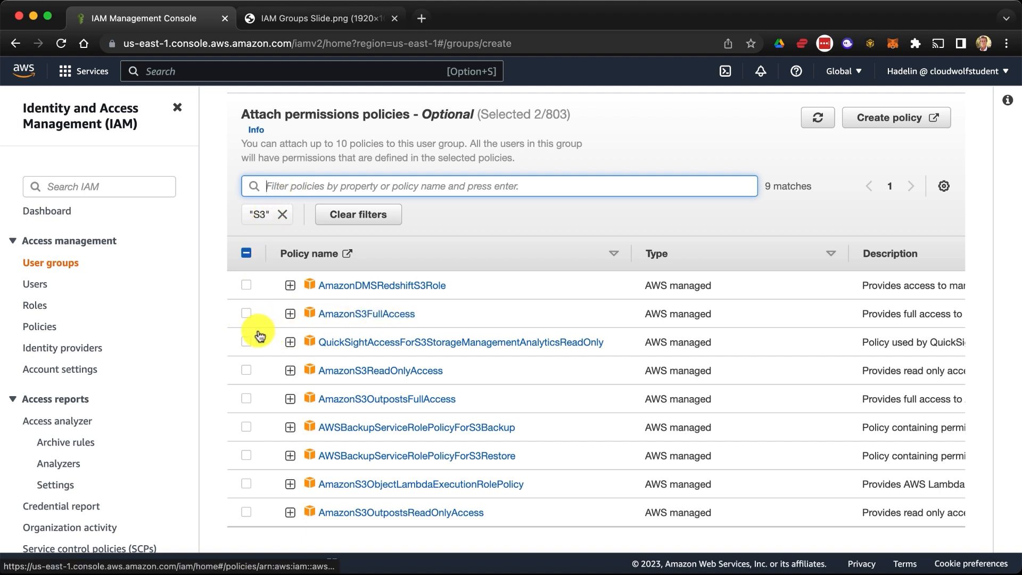
left_click(246, 314)
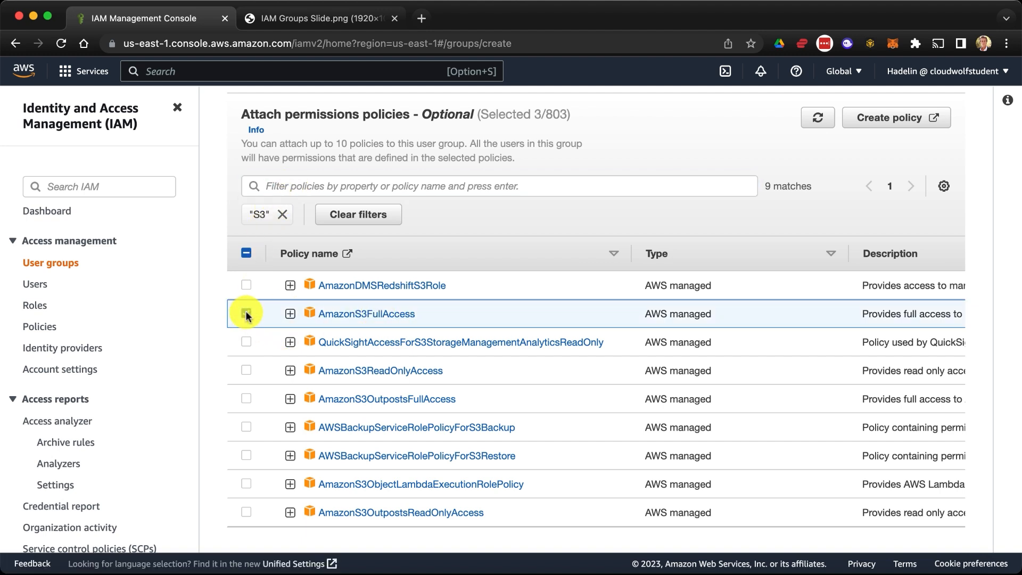
scroll(246, 315, "down", 2)
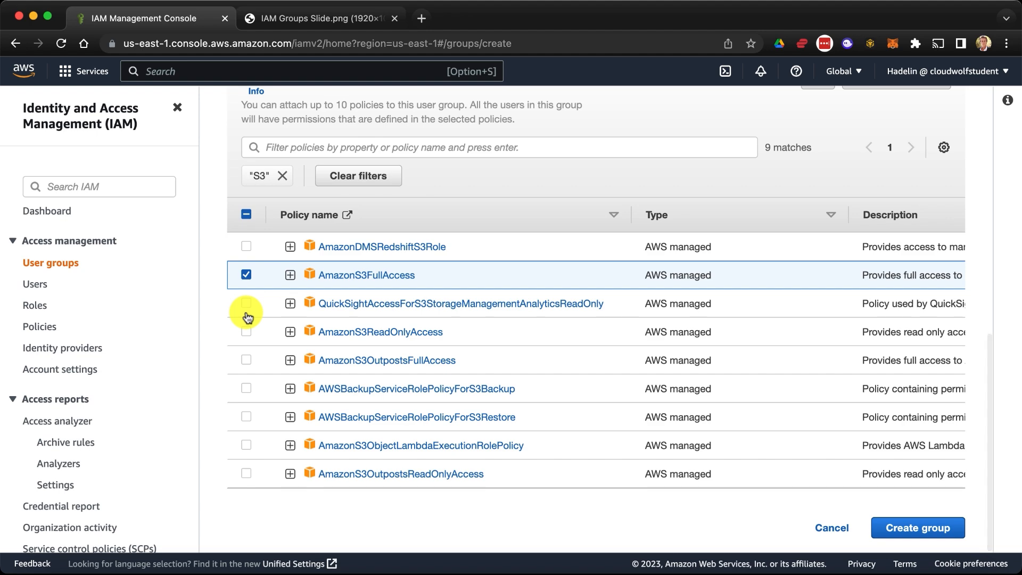
left_click(913, 532)
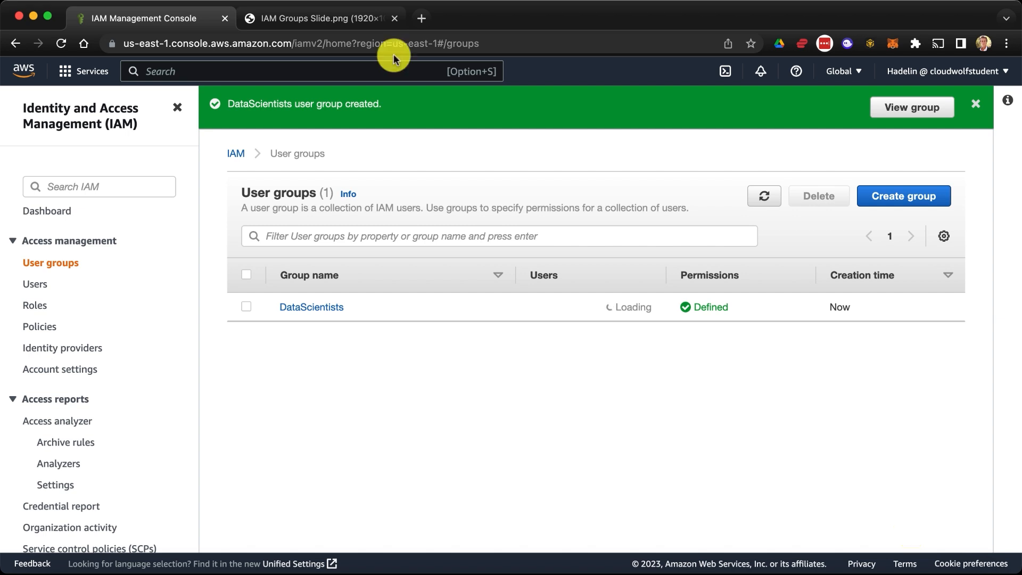
Start a second user group named Managers, checking the slide for its permissions
left_click(341, 26)
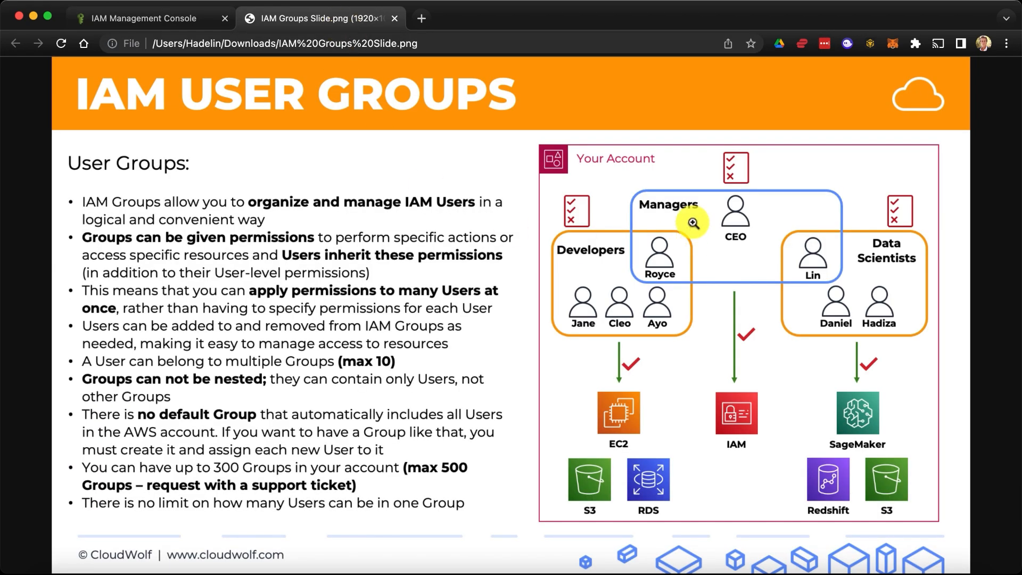
left_click(192, 18)
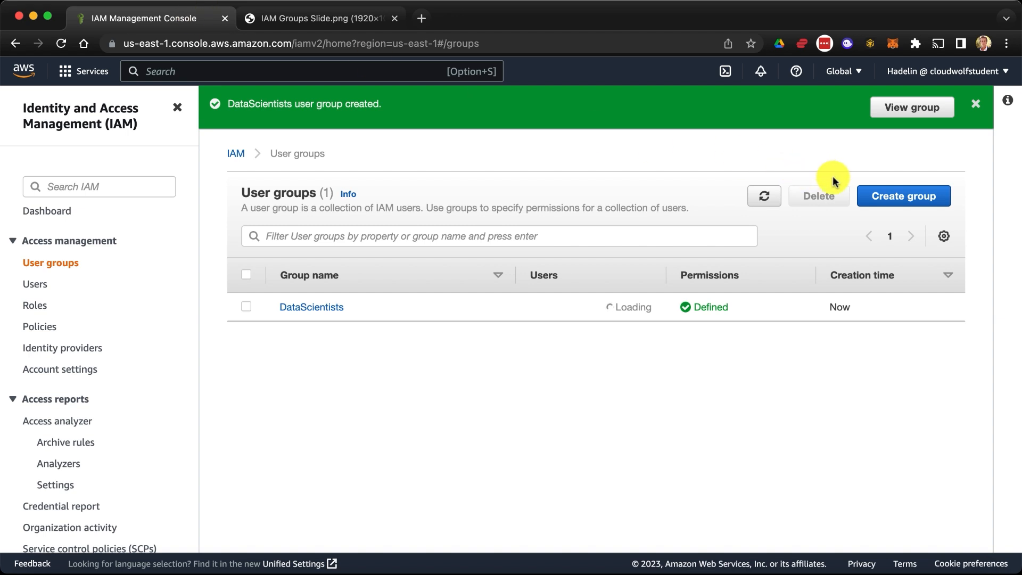
left_click(901, 202)
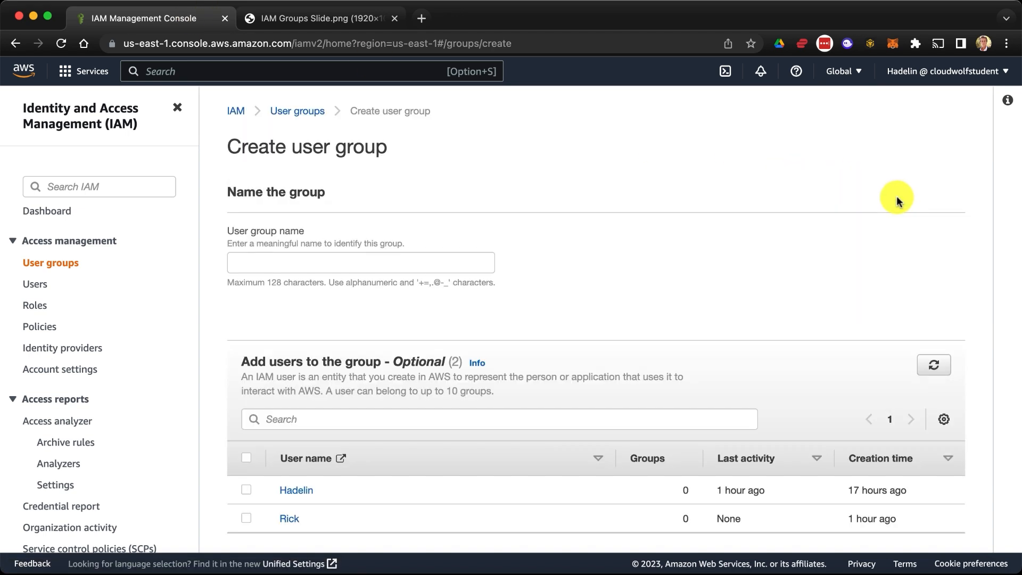
left_click(296, 262)
type("Managers")
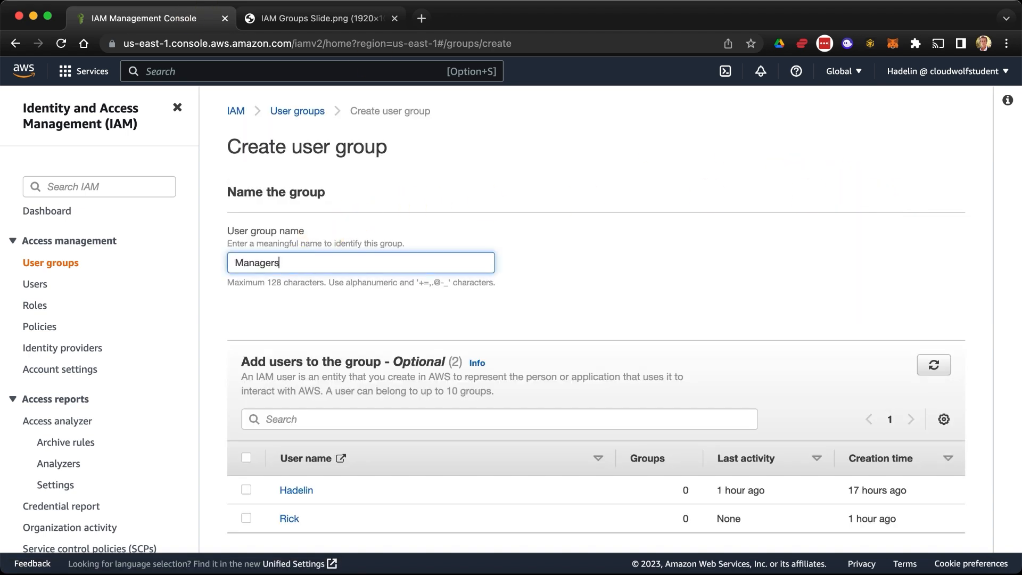
scroll(611, 320, "down", 8)
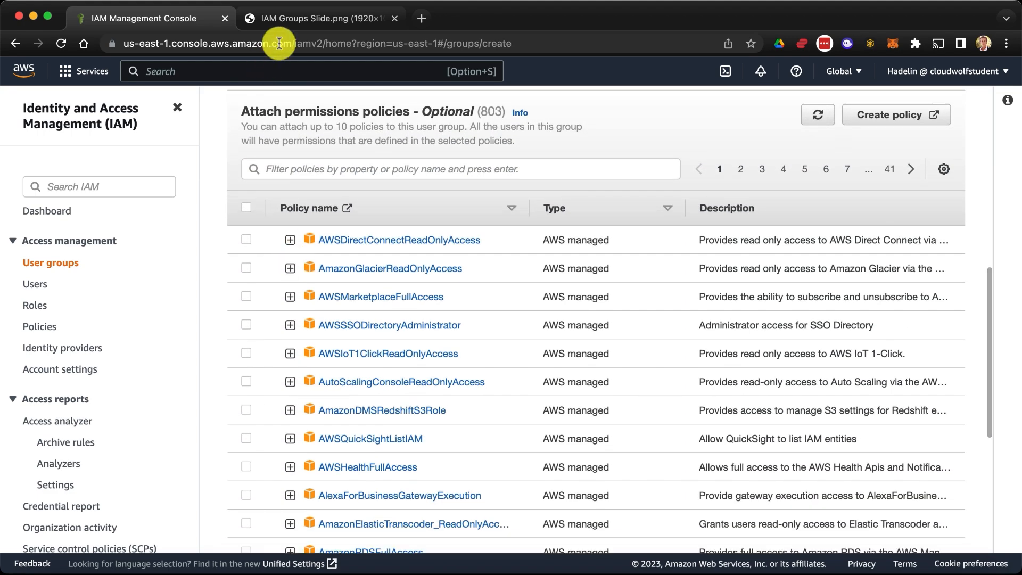
left_click(292, 18)
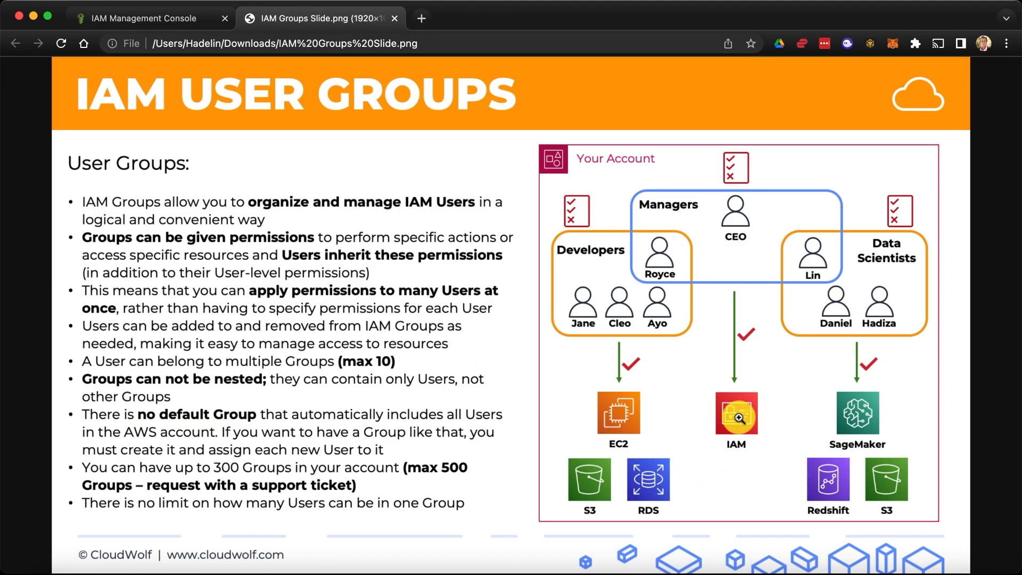
left_click(147, 21)
Attach IAMFullAccess and create the Managers group, returning to the user groups list
left_click(322, 165)
type("IAM")
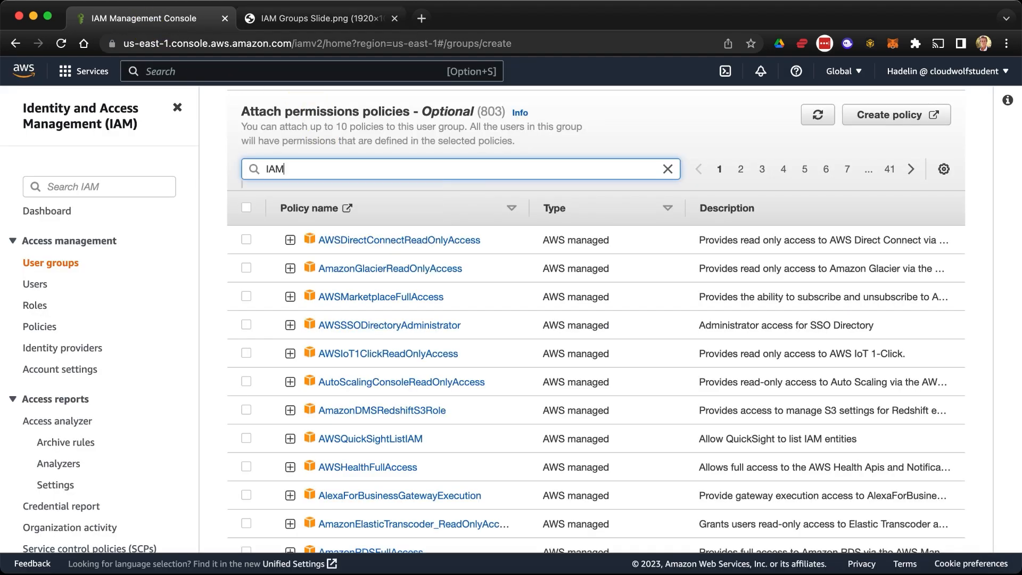
key("Return")
left_click(246, 325)
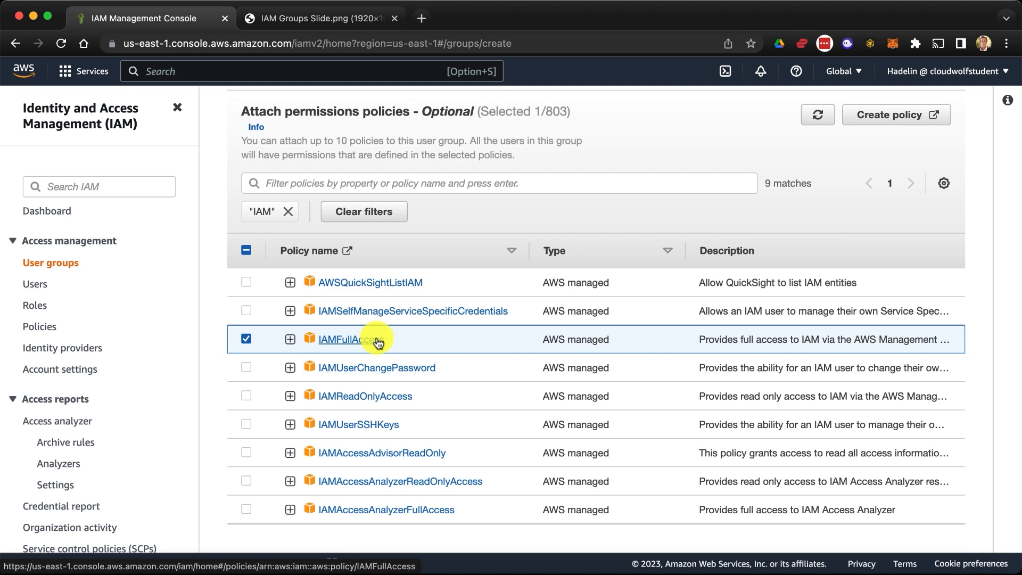
scroll(379, 341, "down", 1)
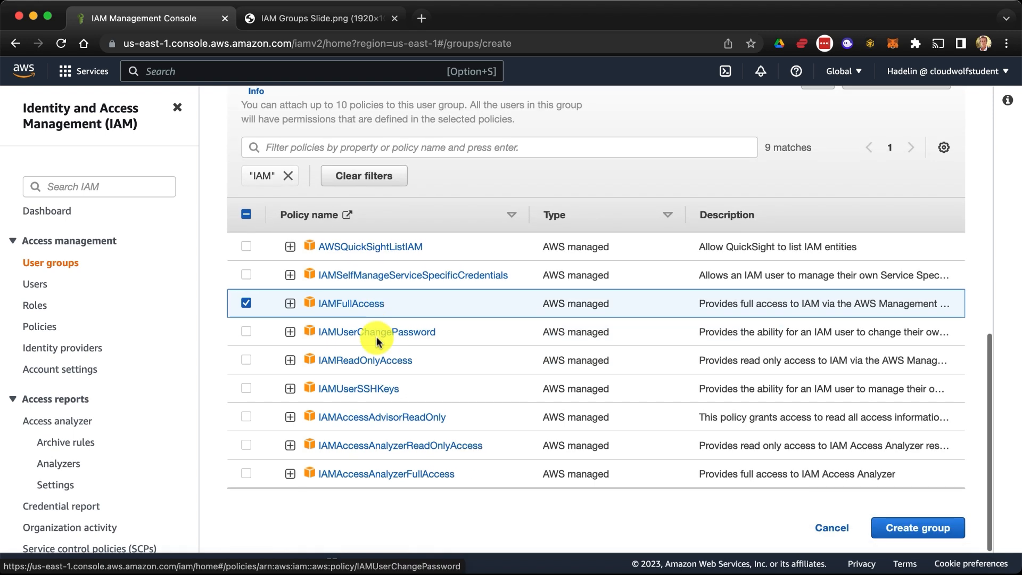
left_click(918, 529)
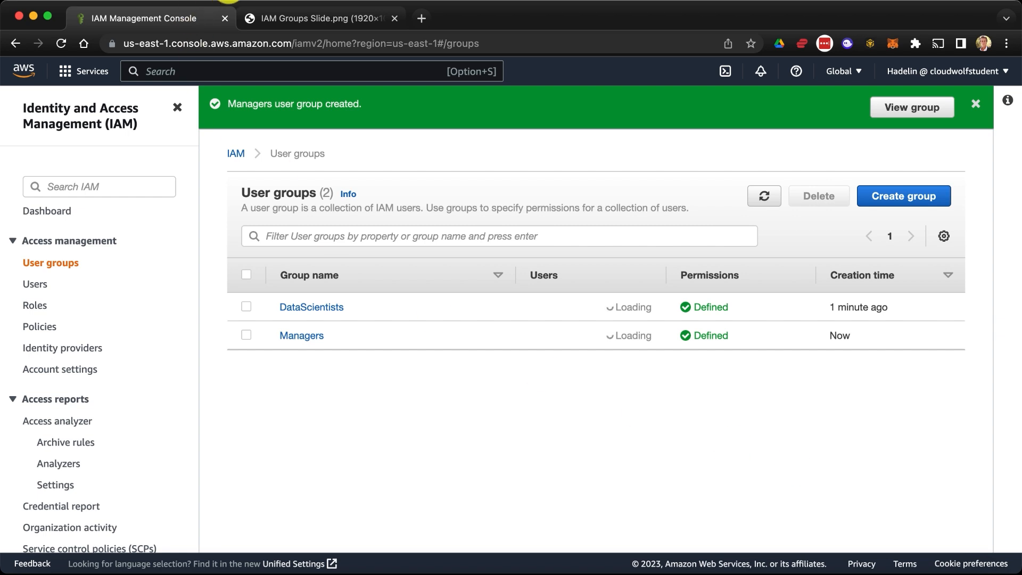
left_click(303, 18)
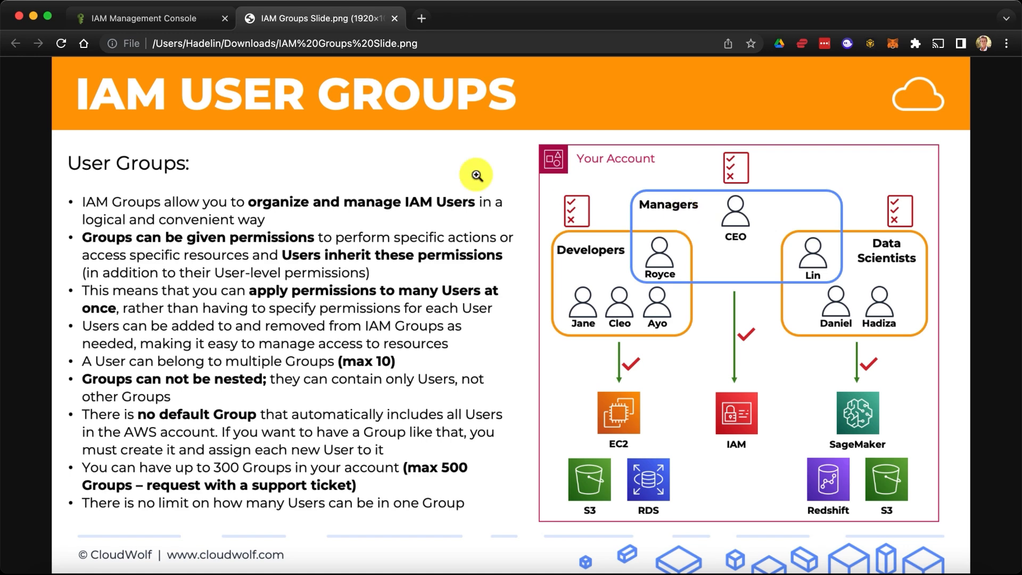
left_click(167, 24)
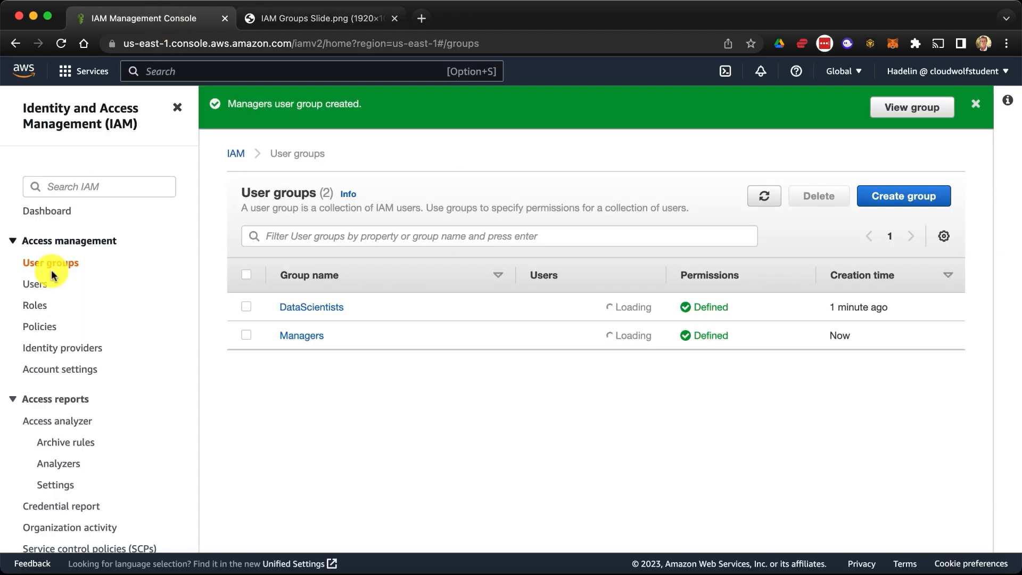
Start a new IAM user with a user name and console access as a regular IAM user
left_click(44, 287)
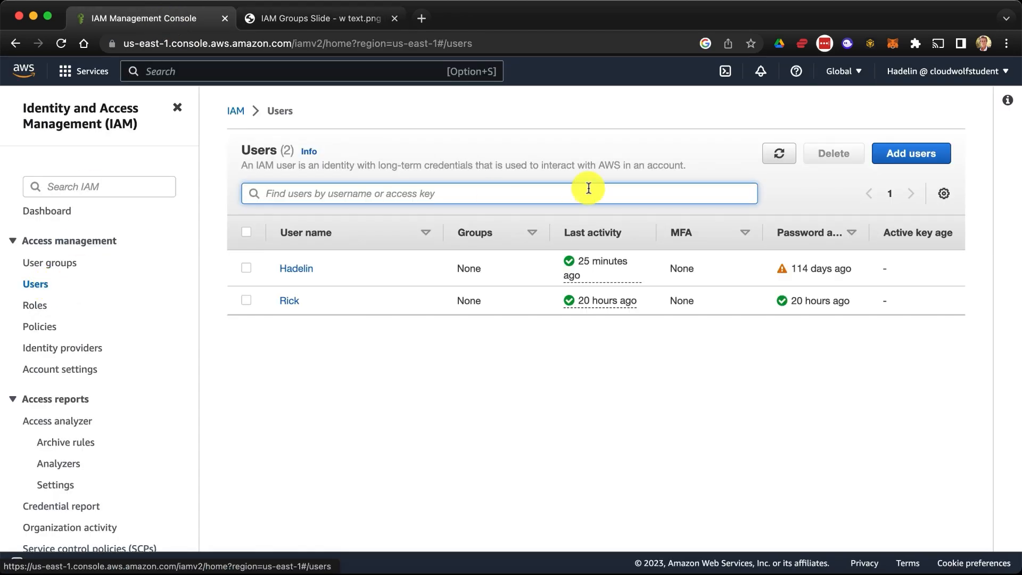
left_click(900, 157)
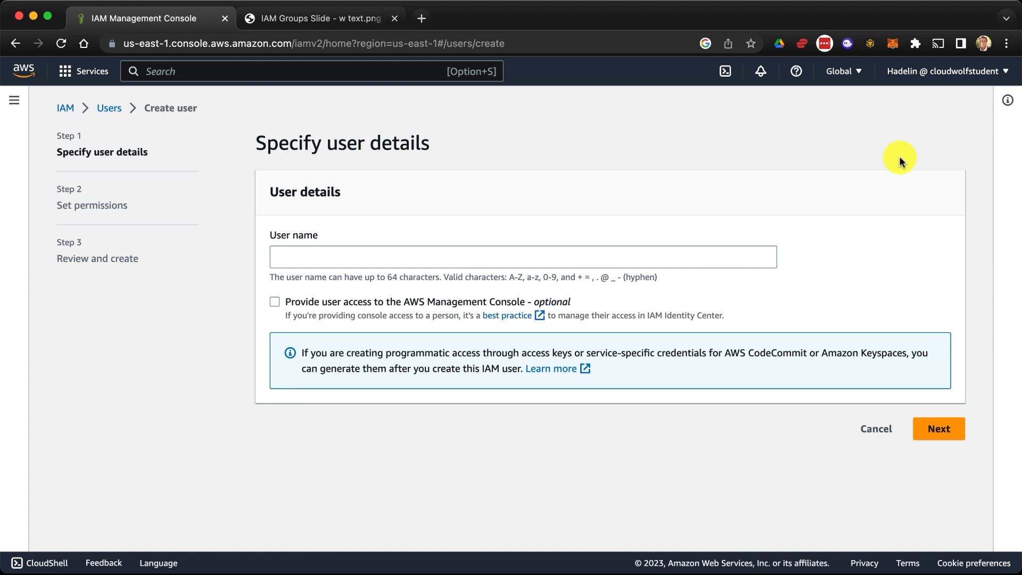
type("Lin")
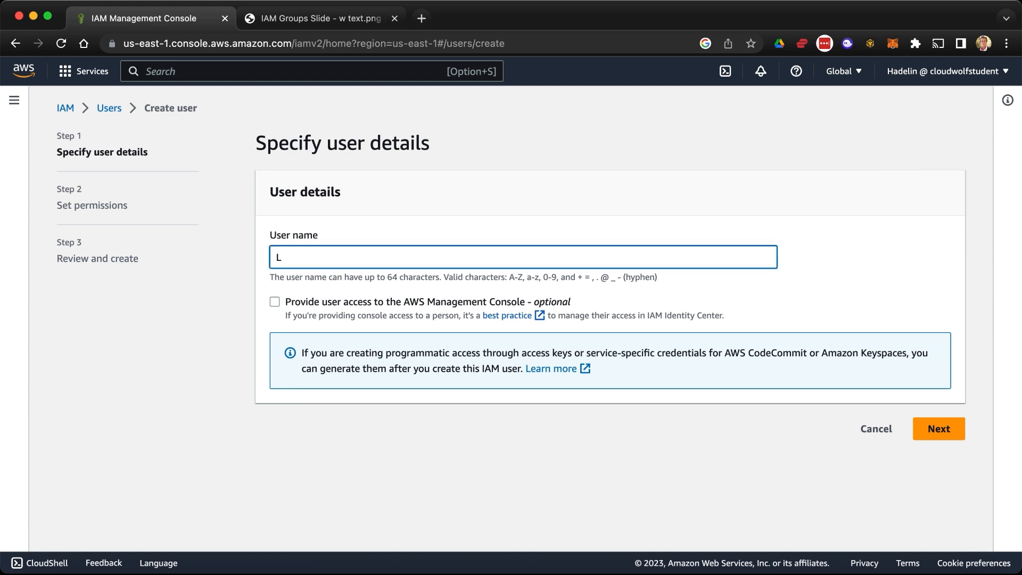
left_click(274, 303)
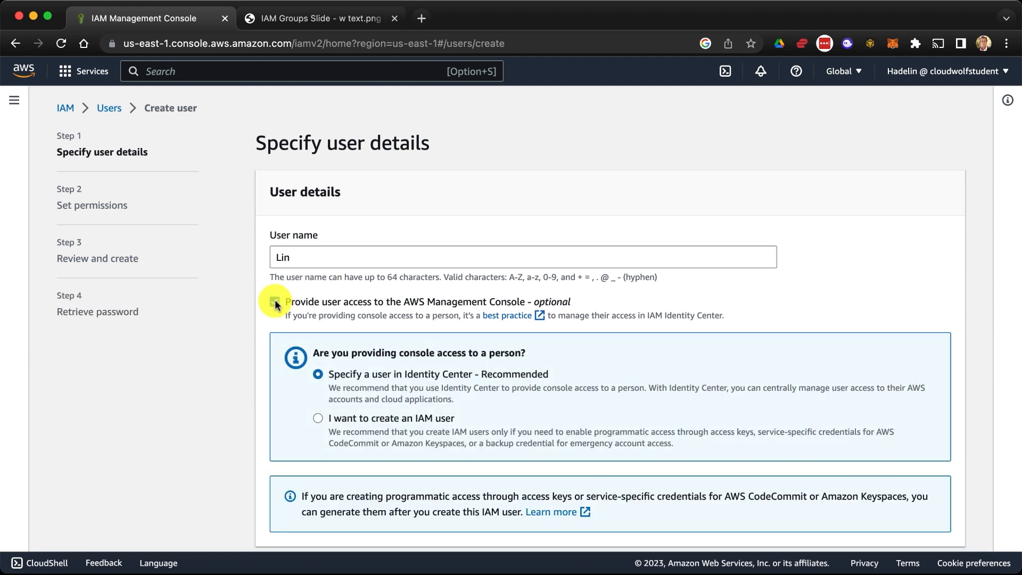
left_click(318, 419)
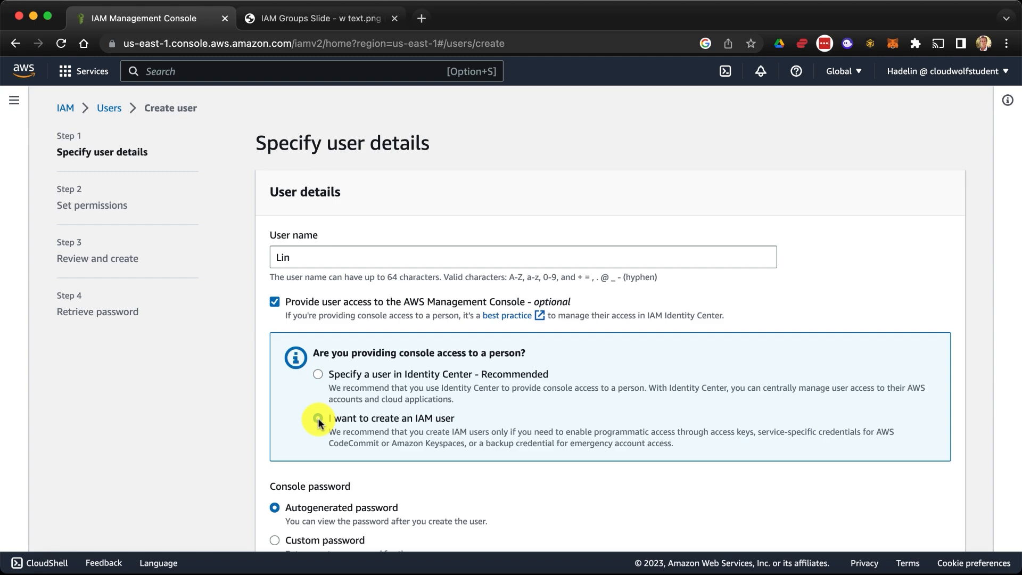
Set a custom password with no forced reset and proceed to review without permissions
scroll(319, 421, "down", 5)
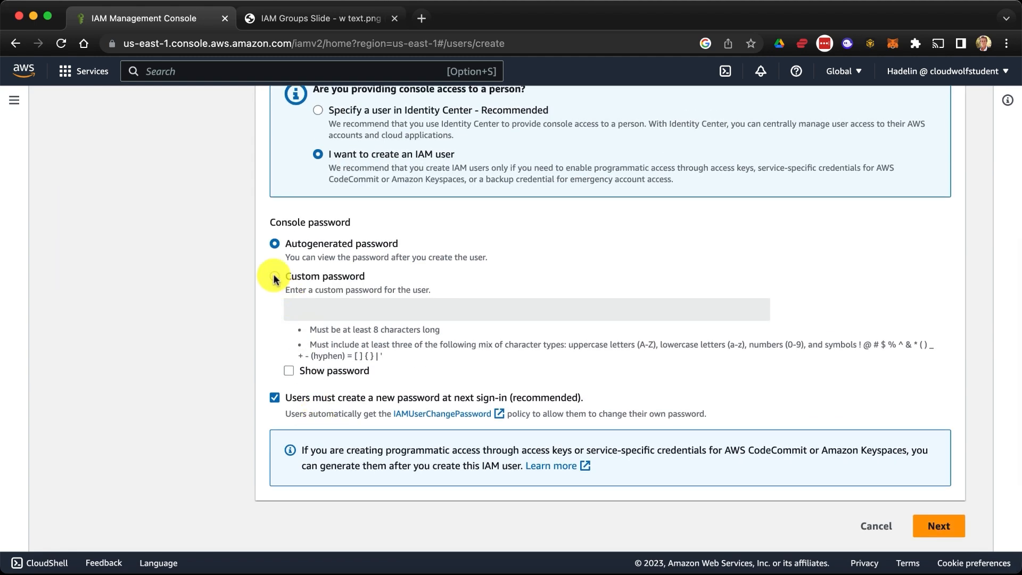
left_click(274, 277)
left_click(325, 306)
type("•••")
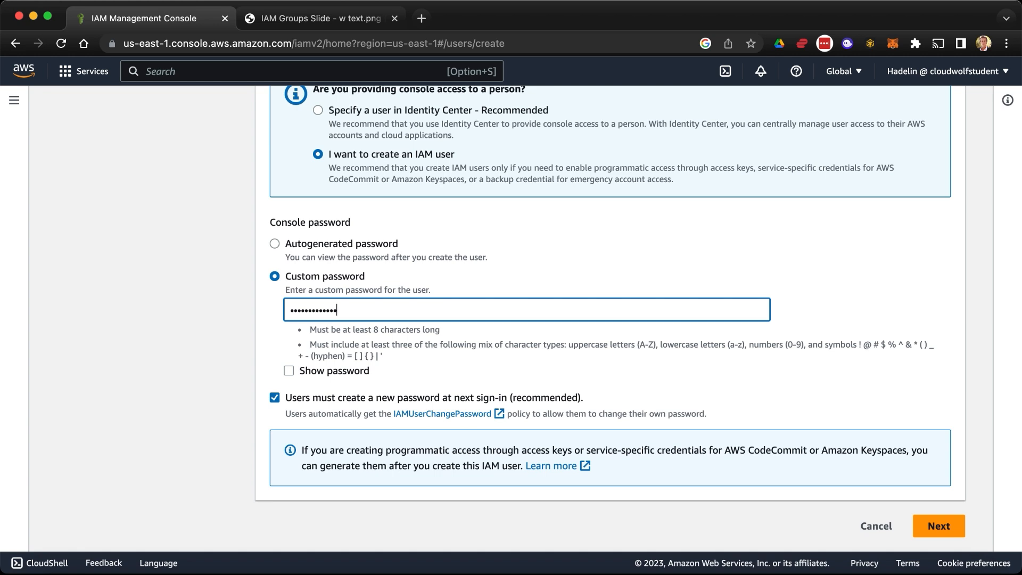
left_click(275, 398)
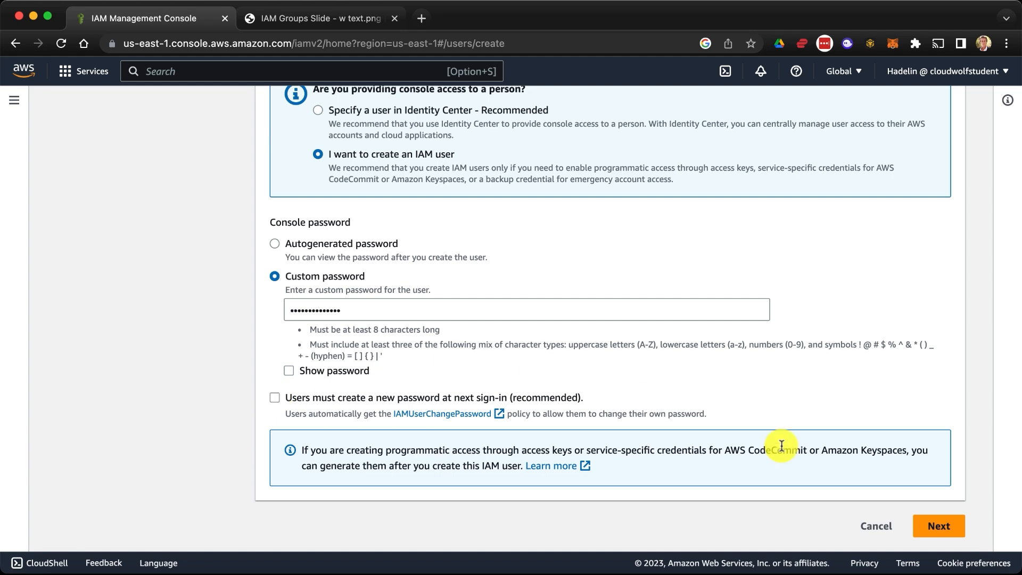
left_click(933, 528)
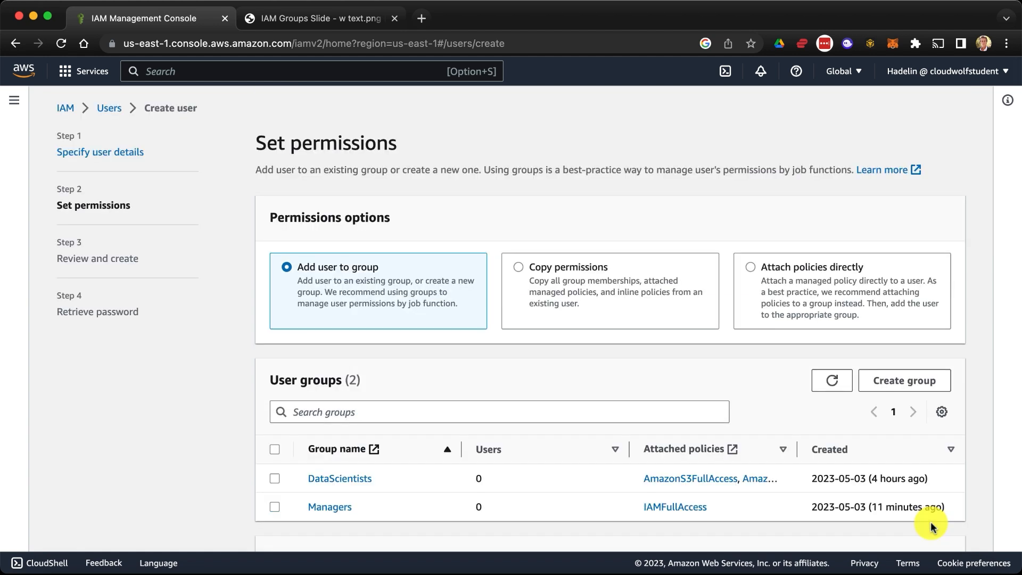
scroll(933, 527, "down", 3)
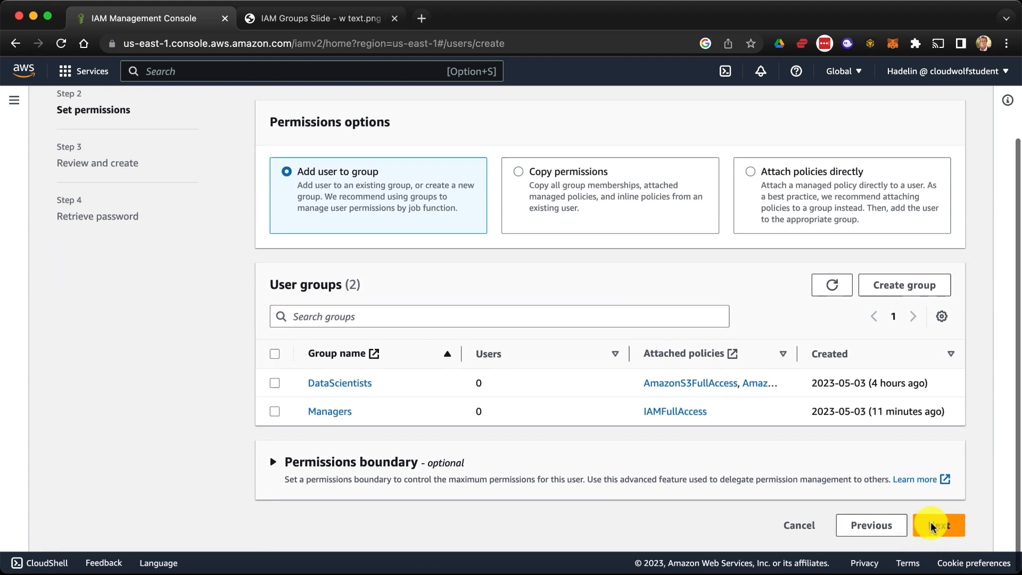
left_click(936, 532)
scroll(406, 330, "down", 4)
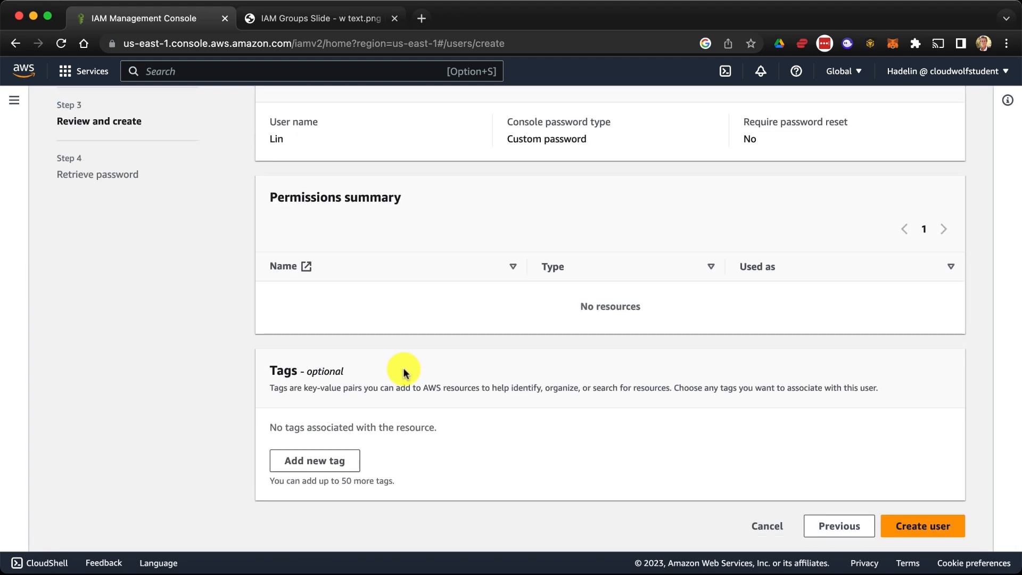
Create the user and load its sign-in URL in a private window tiled beside the admin console
left_click(906, 537)
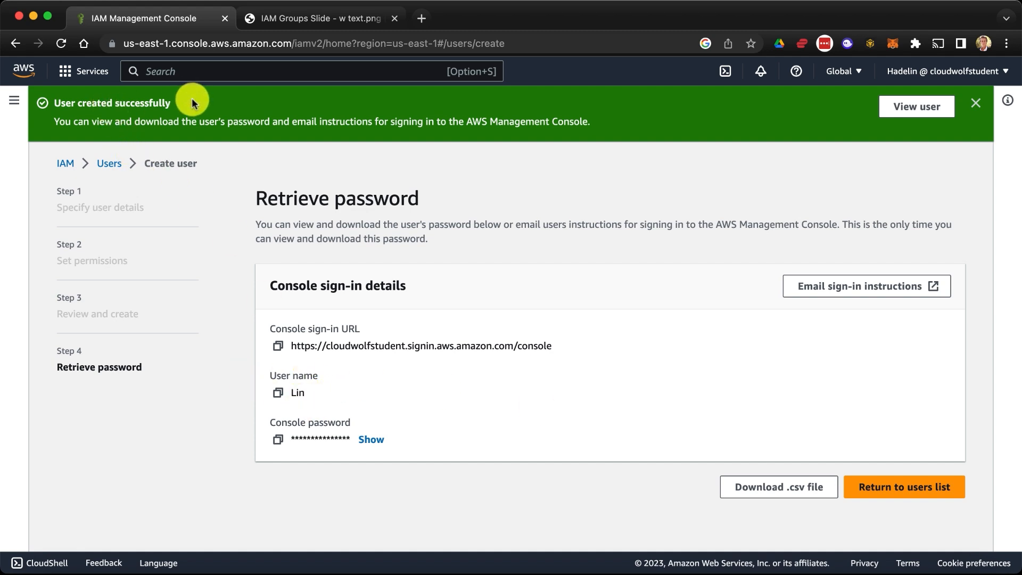
left_click(278, 346)
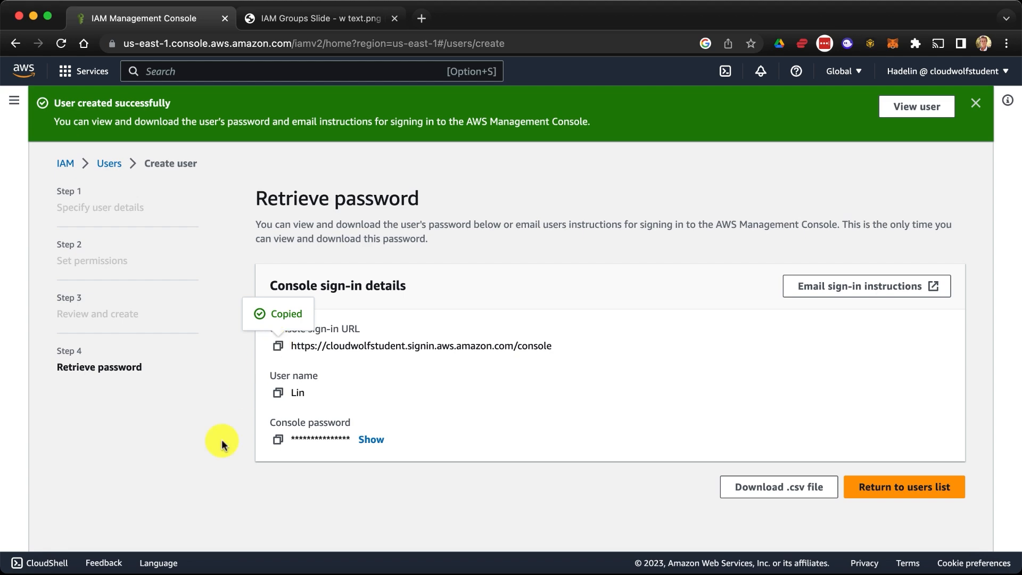
right_click(152, 569)
left_click(202, 477)
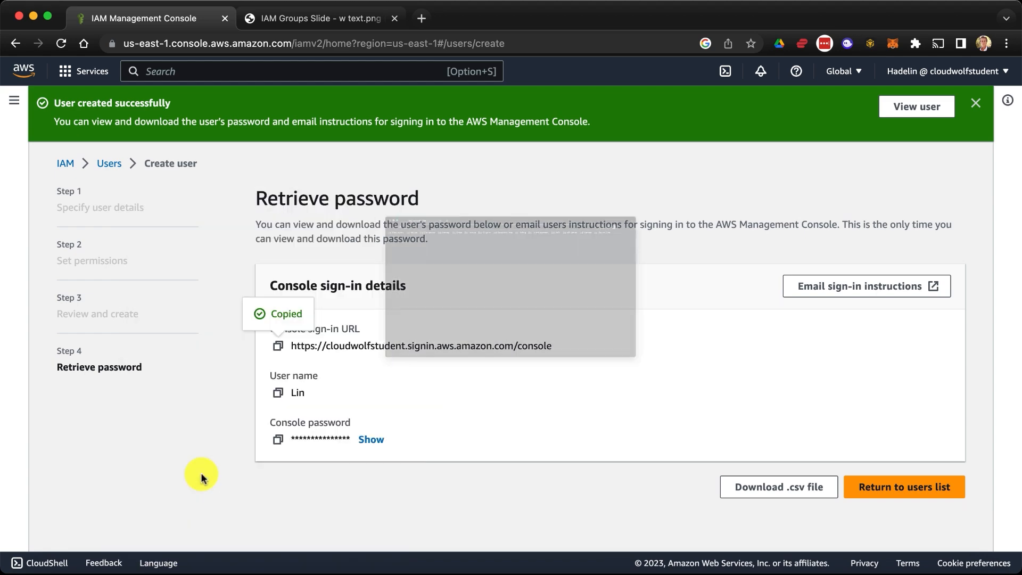
key("super+v")
key("Return")
left_click_drag(1, 320, 514, 307)
left_click(494, 303)
left_click_drag(1021, 257, 513, 283)
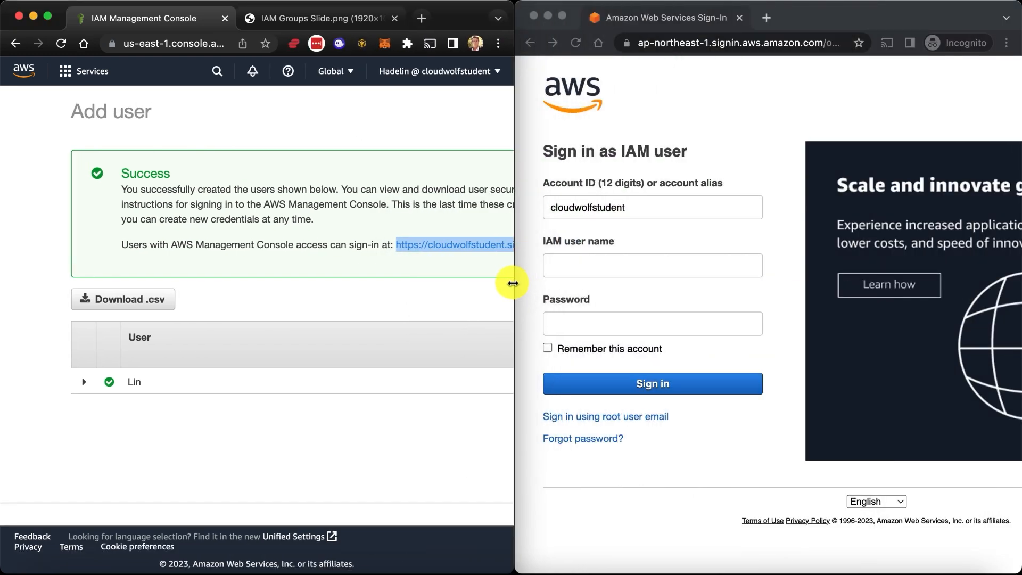
Sign in to the private window with the new user's name and password
left_click(589, 256)
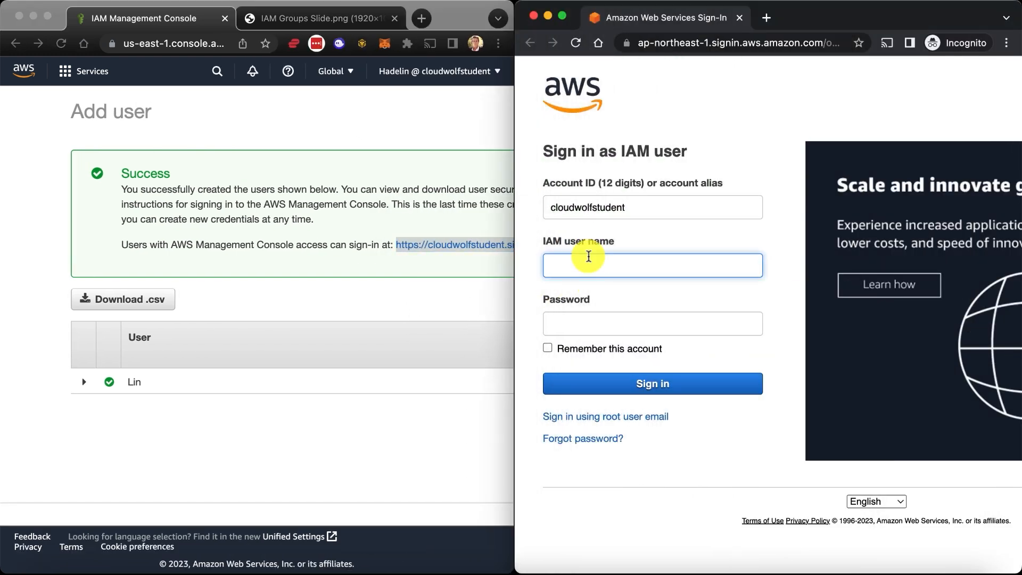
type("Lin")
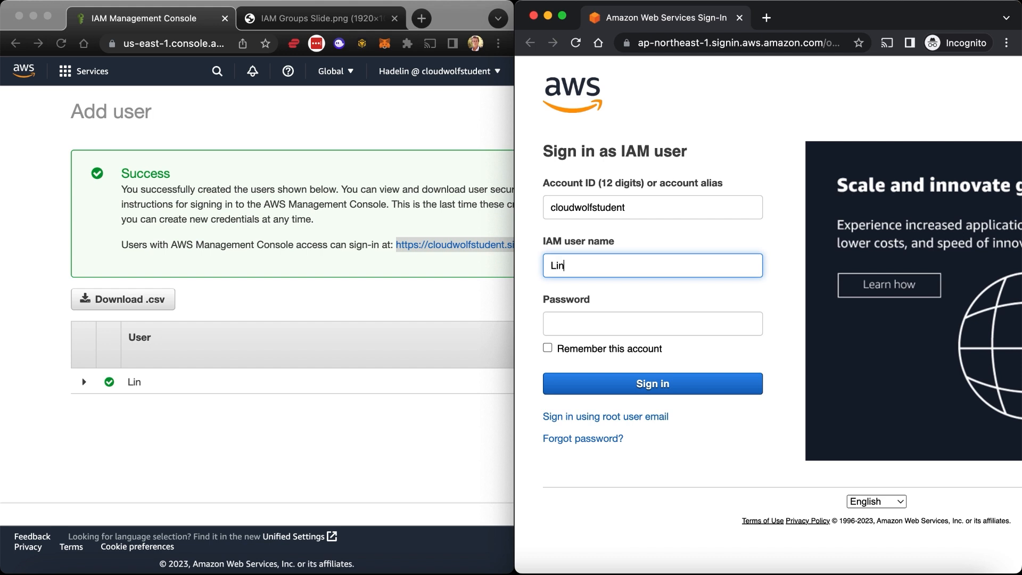
left_click(580, 322)
type("•••")
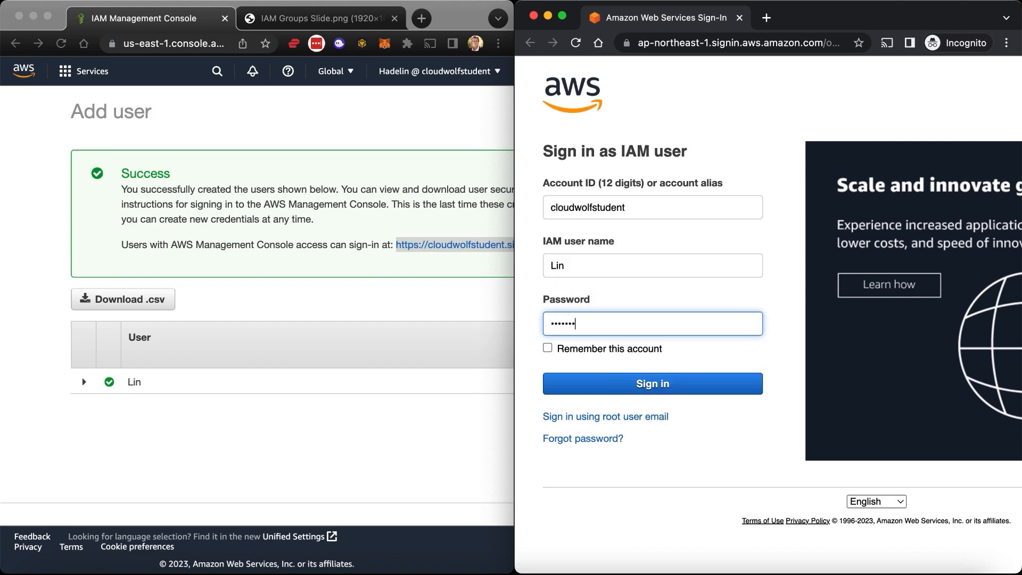
left_click(589, 381)
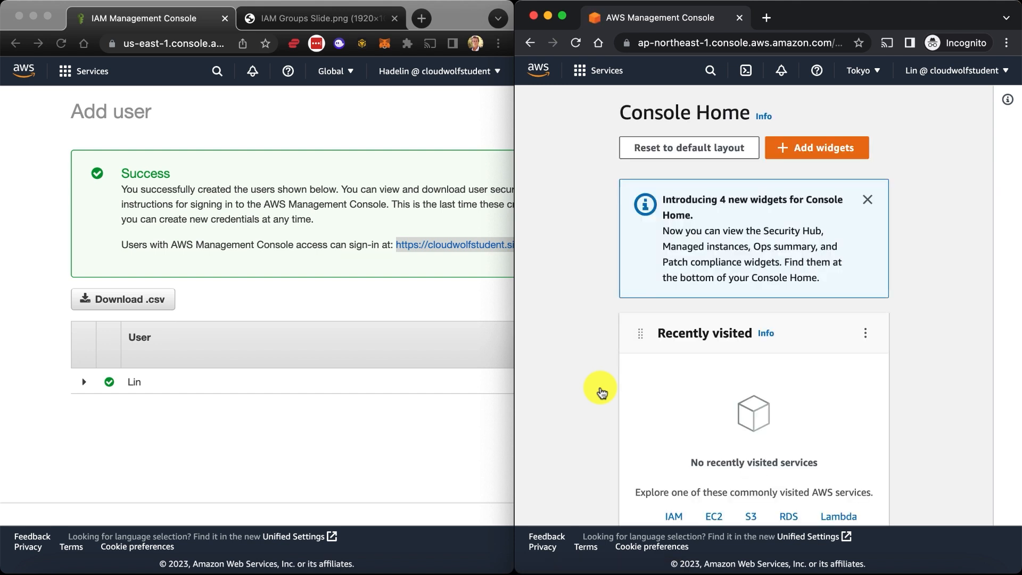
Open SageMaker from the Services menu's Machine Learning list in a new tab
left_click(590, 77)
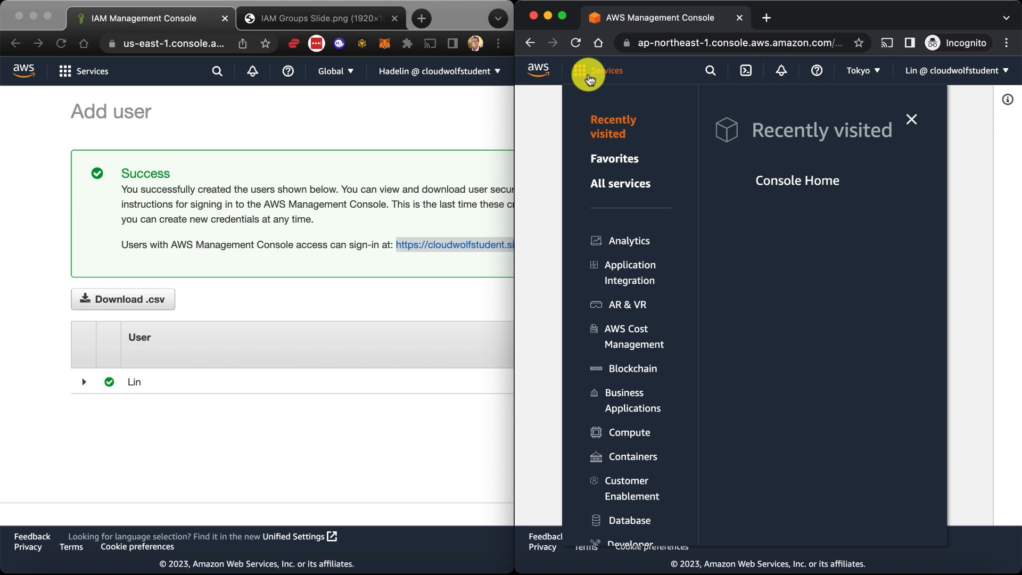
scroll(611, 416, "down", 5)
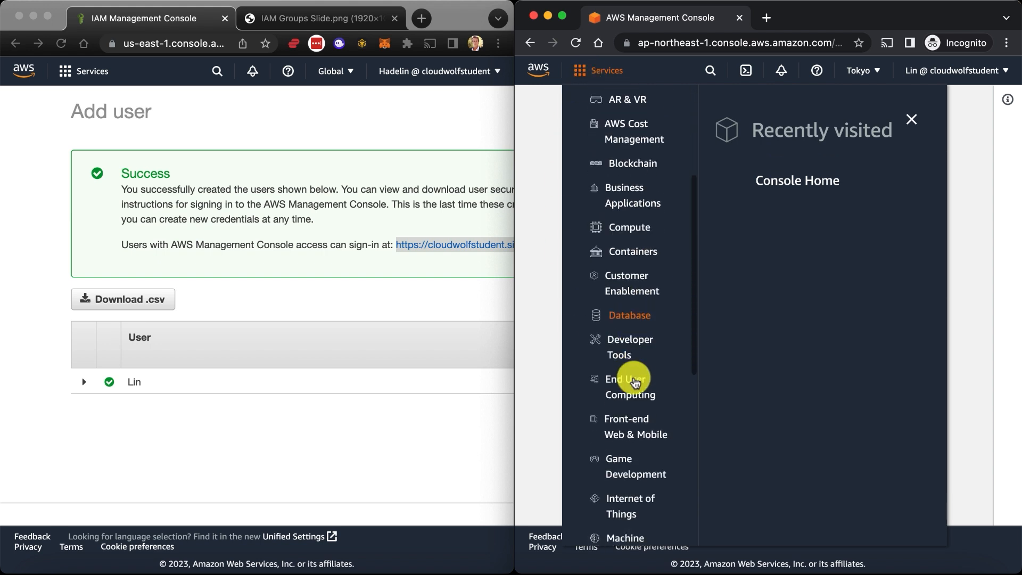
scroll(635, 382, "down", 4)
left_click(627, 356)
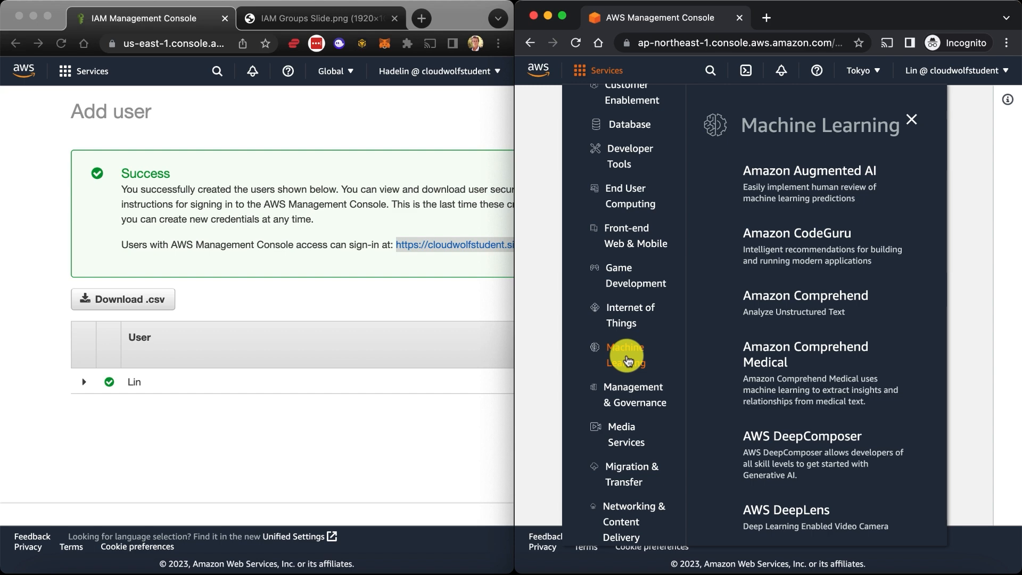
scroll(775, 426, "down", 15)
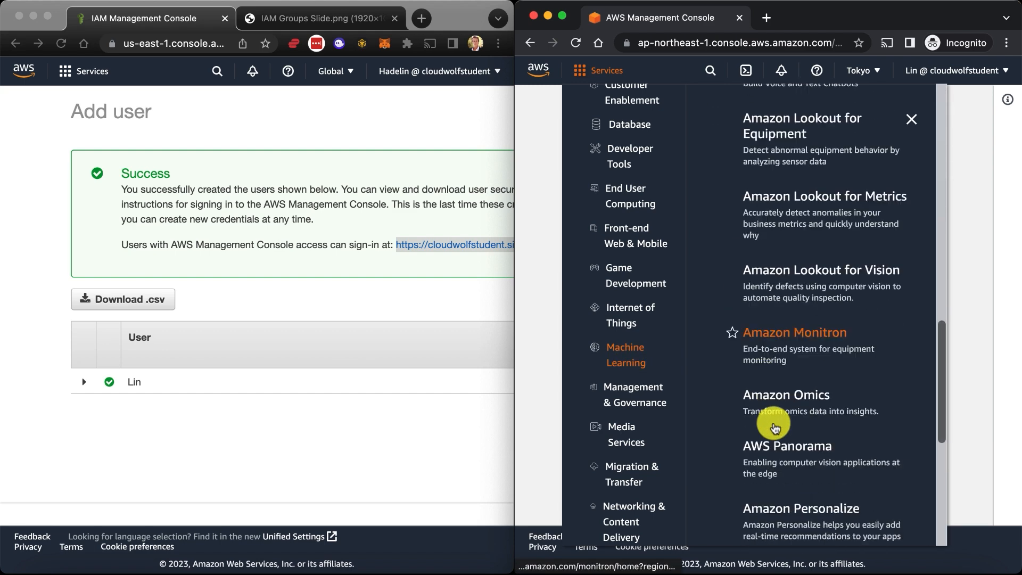
scroll(775, 428, "down", 5)
right_click(788, 295)
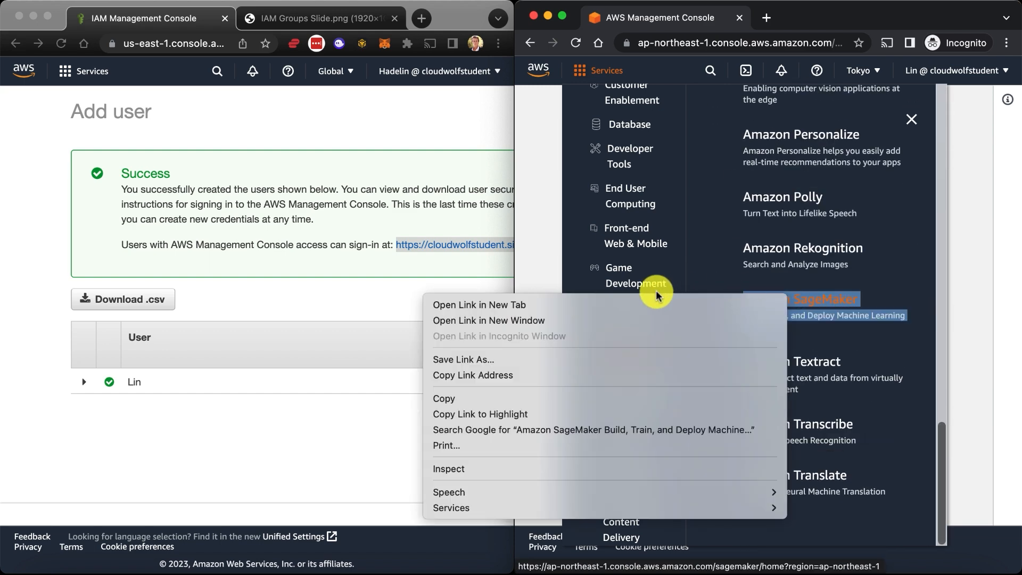
left_click(621, 304)
Open Amazon Redshift from the Analytics list in a new tab
scroll(620, 225, "up", 7)
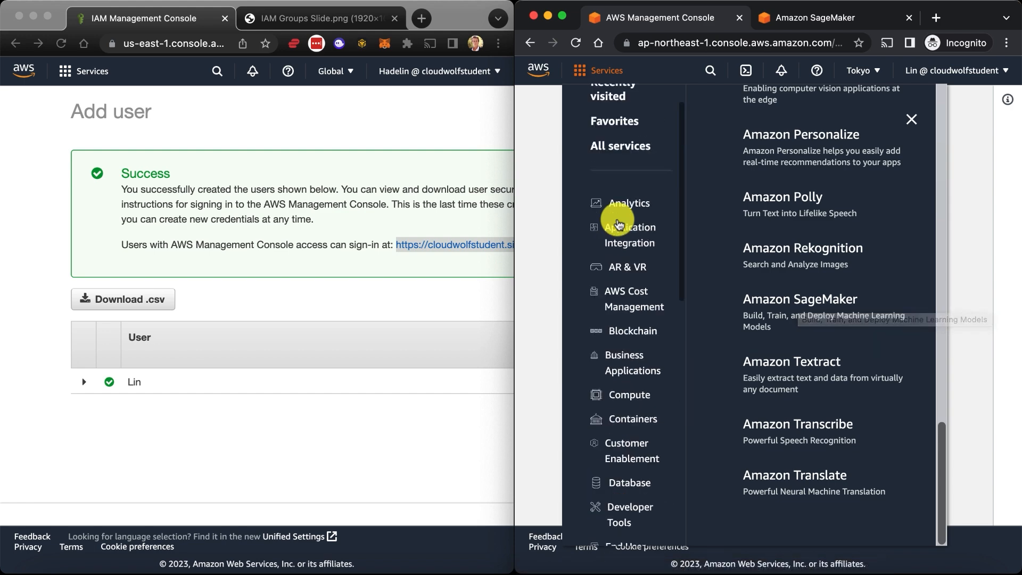
scroll(618, 224, "up", 2)
left_click(624, 242)
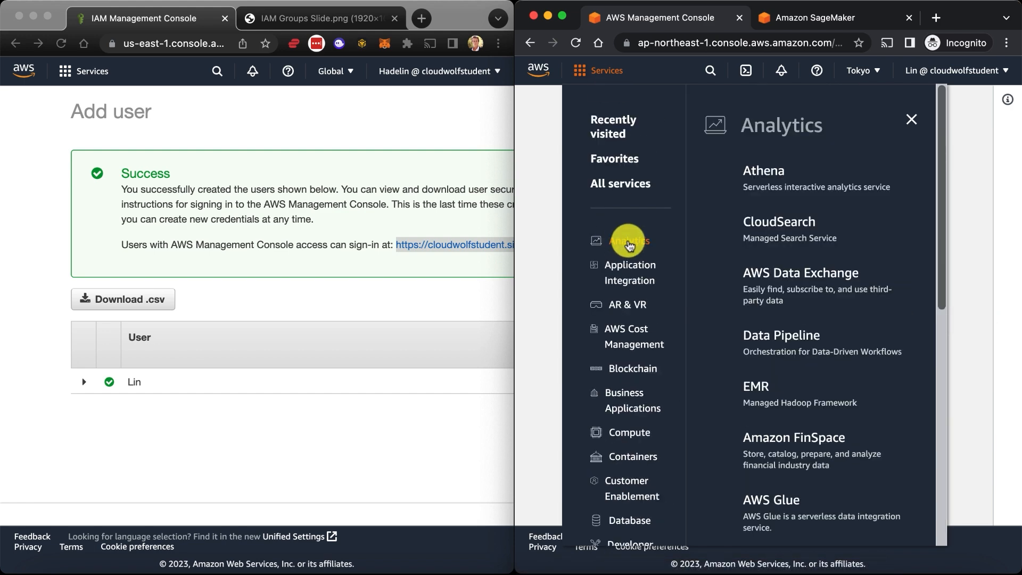
scroll(783, 415, "down", 5)
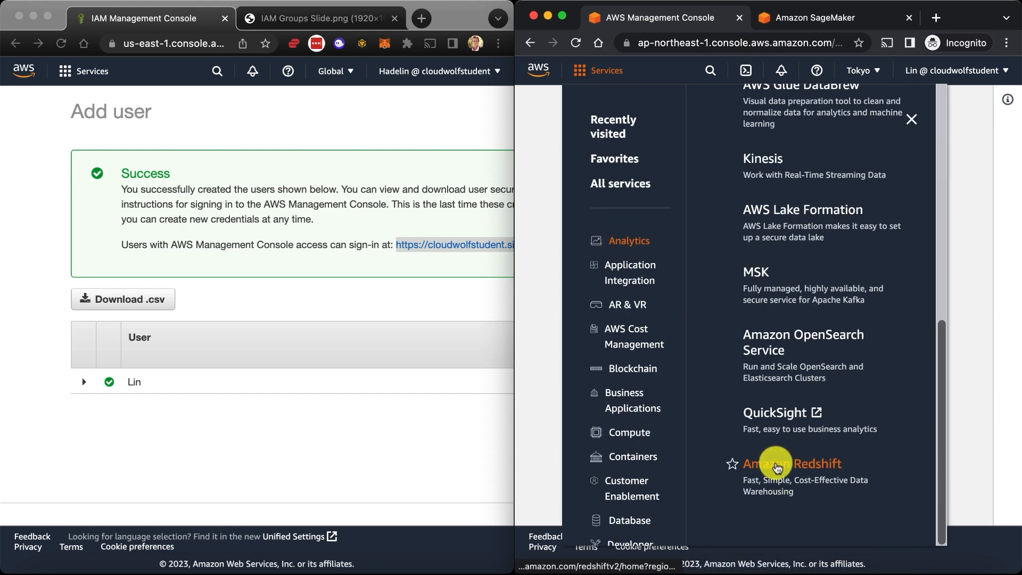
right_click(793, 471)
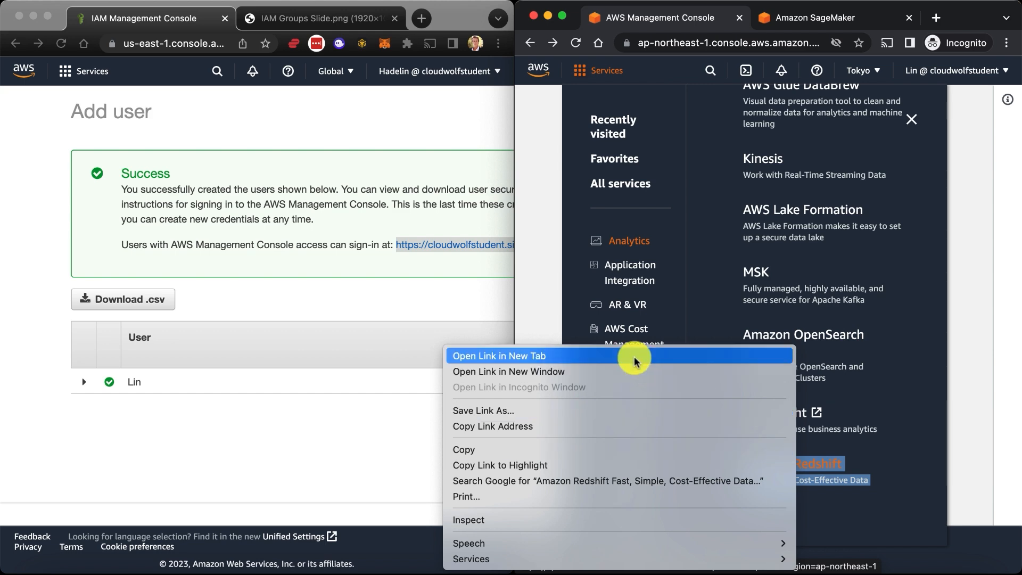
left_click(537, 357)
Open S3 from the Storage list in a new tab, then view the SageMaker tab
scroll(628, 298, "down", 10)
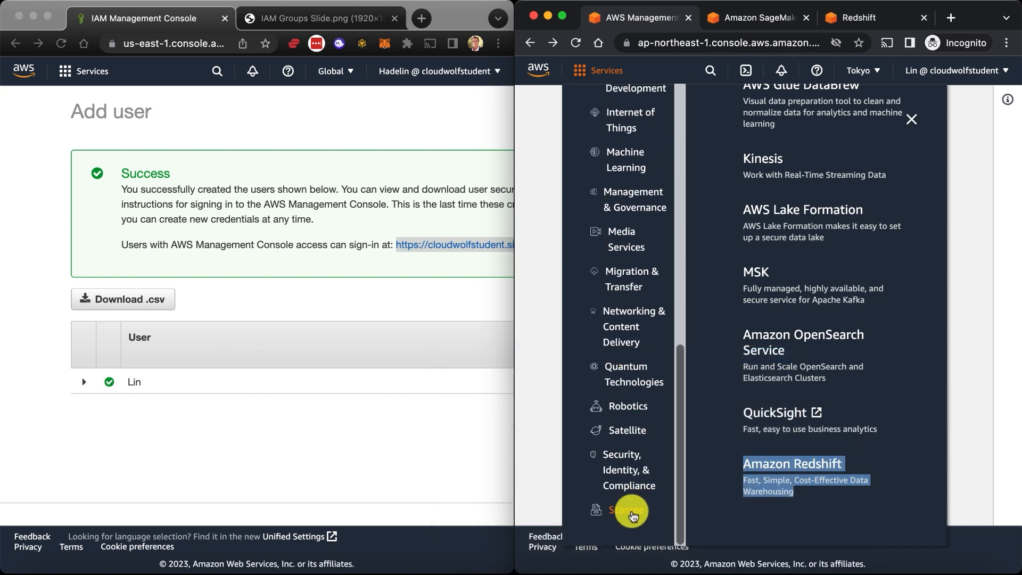
left_click(628, 510)
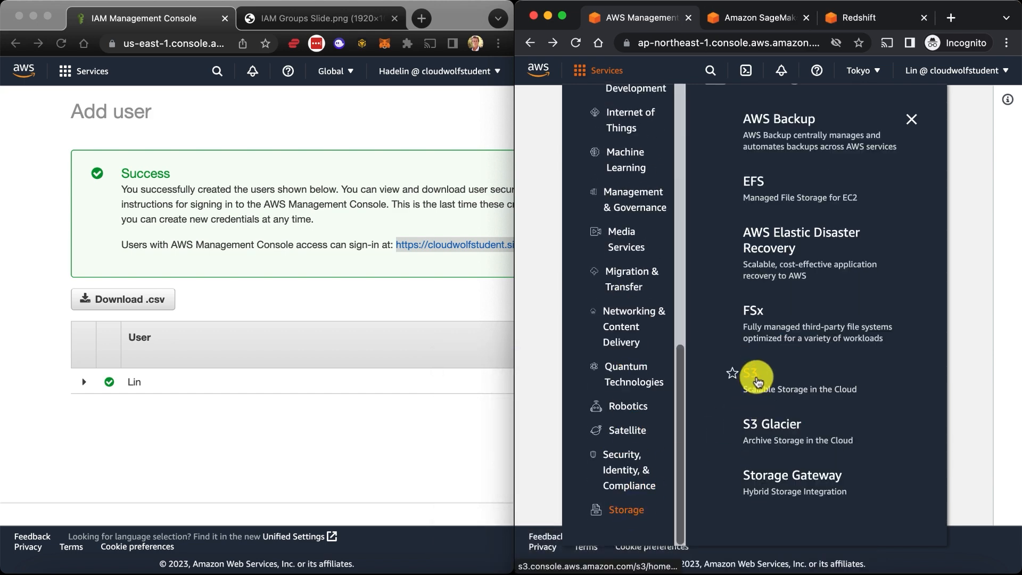
right_click(756, 382)
left_click(696, 356)
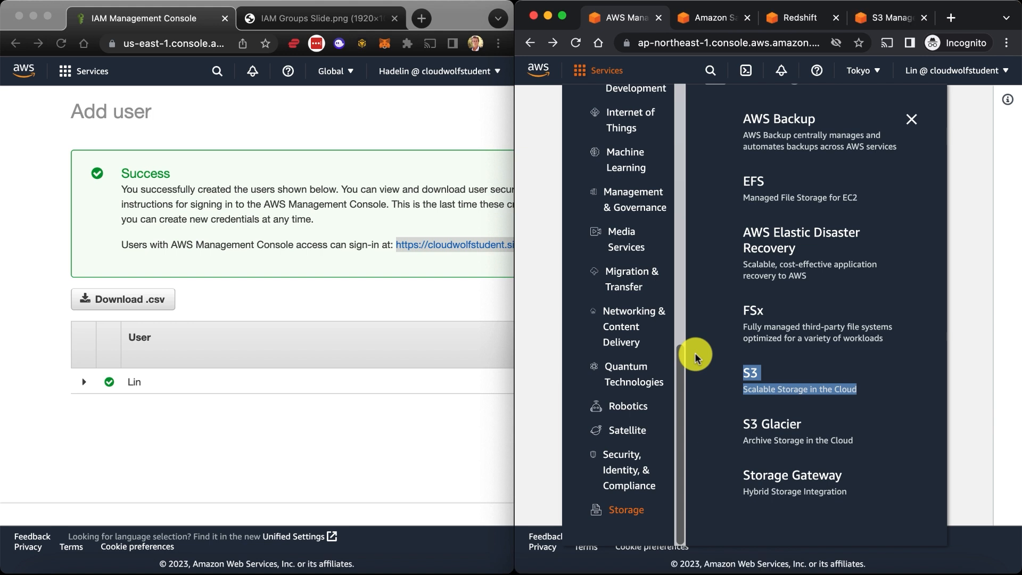
left_click(702, 20)
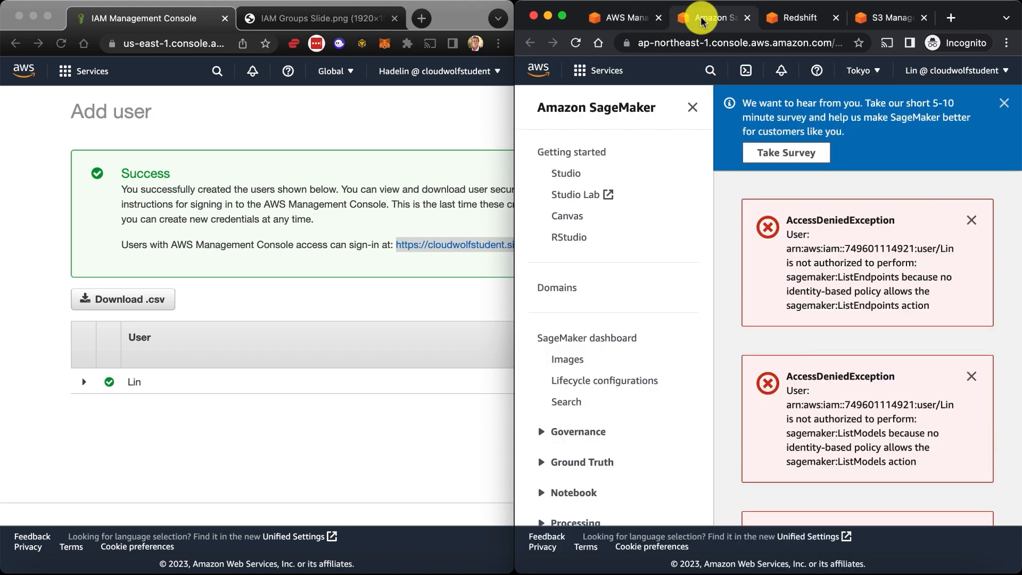
Confirm the Redshift console and S3 Access Points deny access to the new user
key("ctrl+Tab")
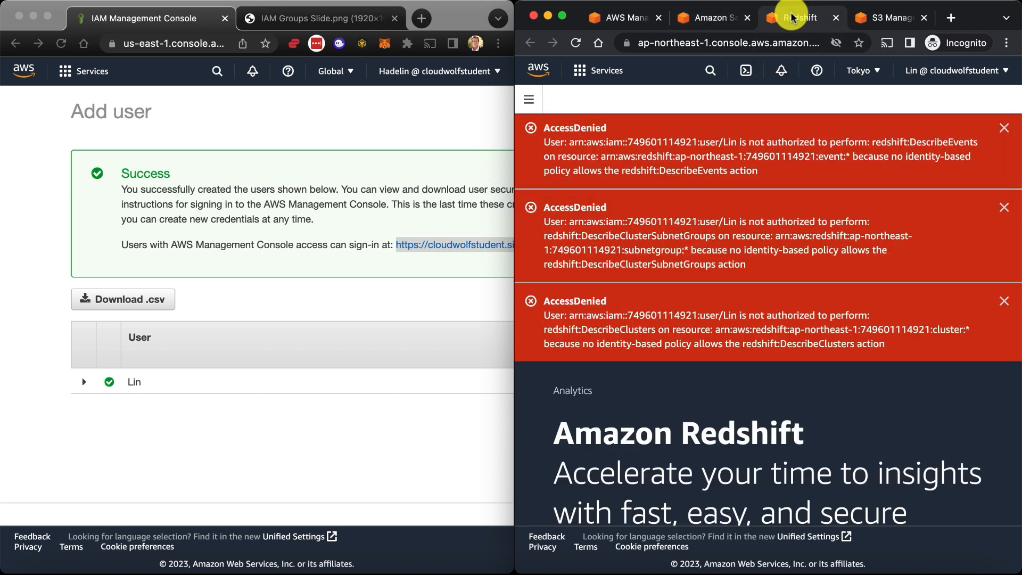
left_click(904, 21)
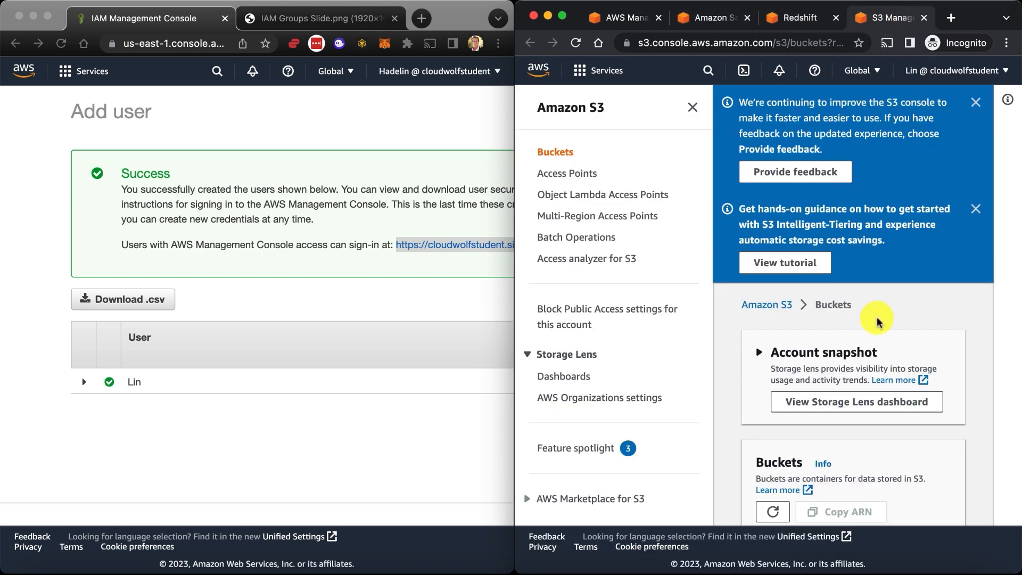
left_click(569, 173)
scroll(716, 250, "down", 5)
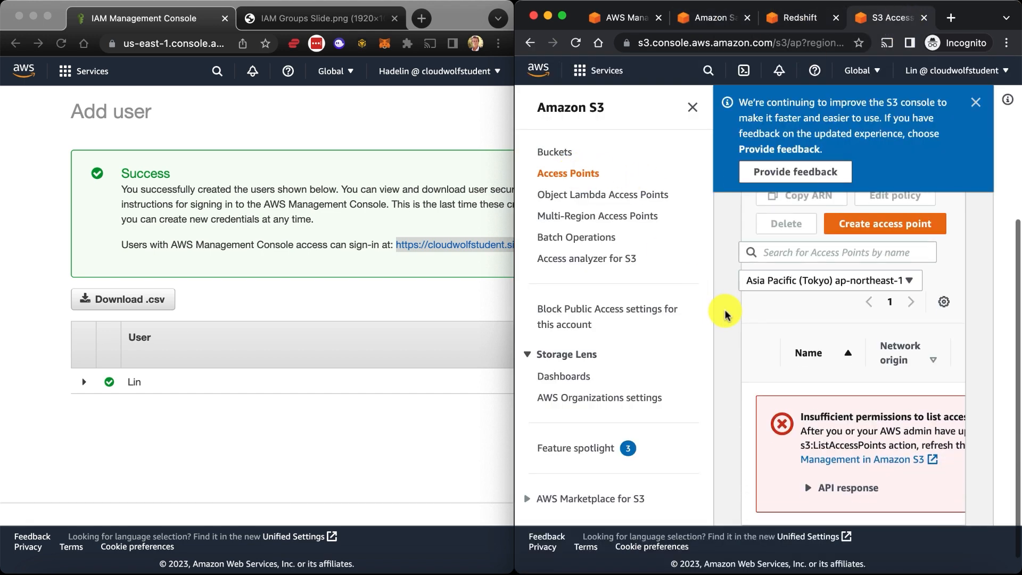
left_click(436, 309)
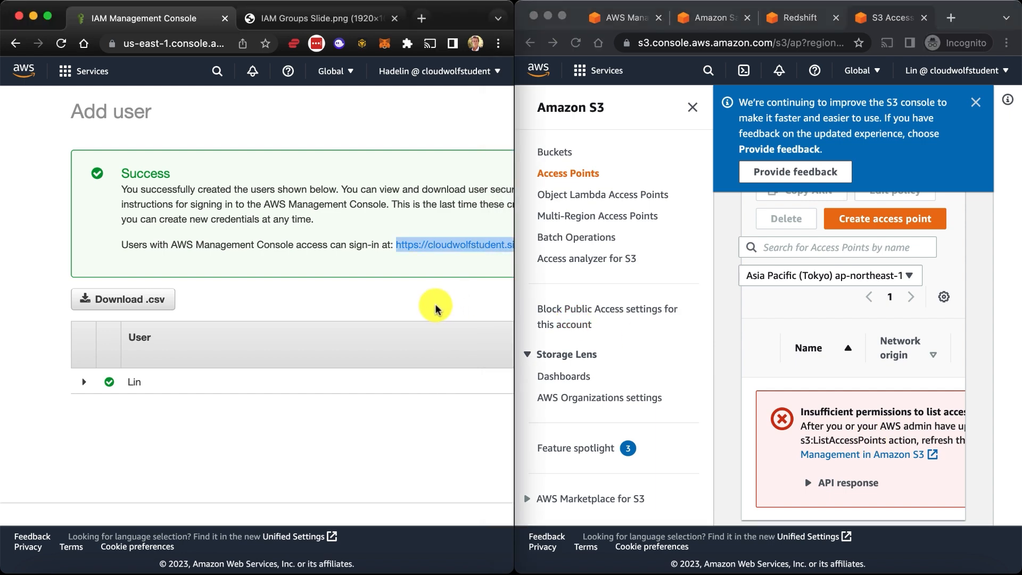
Widen the IAM window, close the add-user wizard, and open the new user's Groups tab
left_click_drag(514, 302, 706, 308)
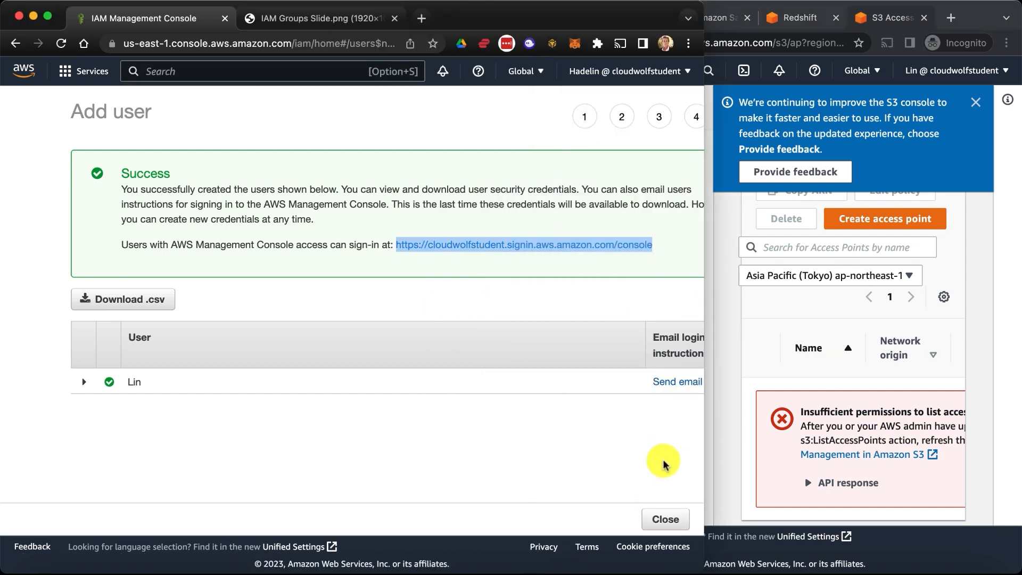
left_click(659, 519)
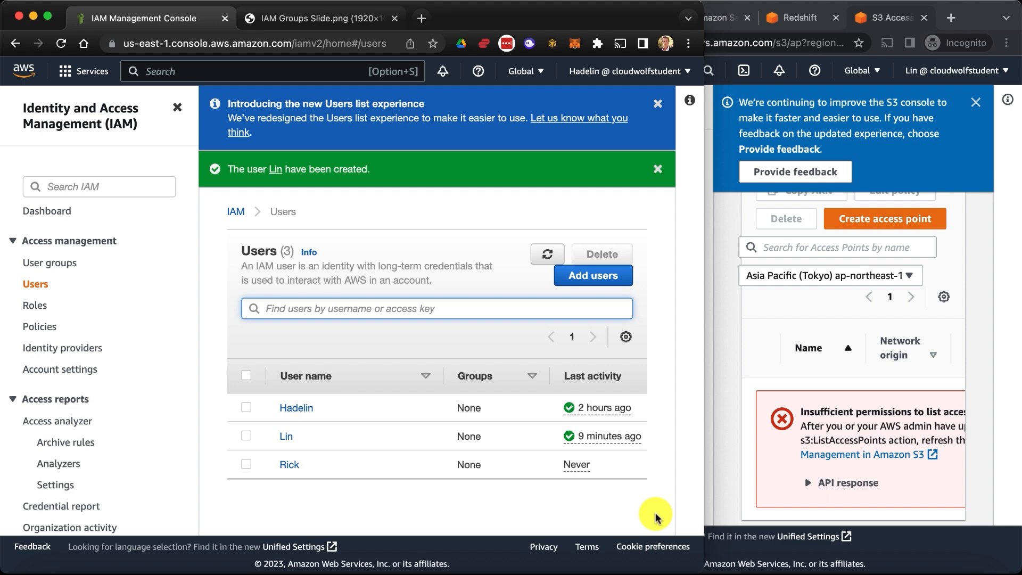
left_click(286, 437)
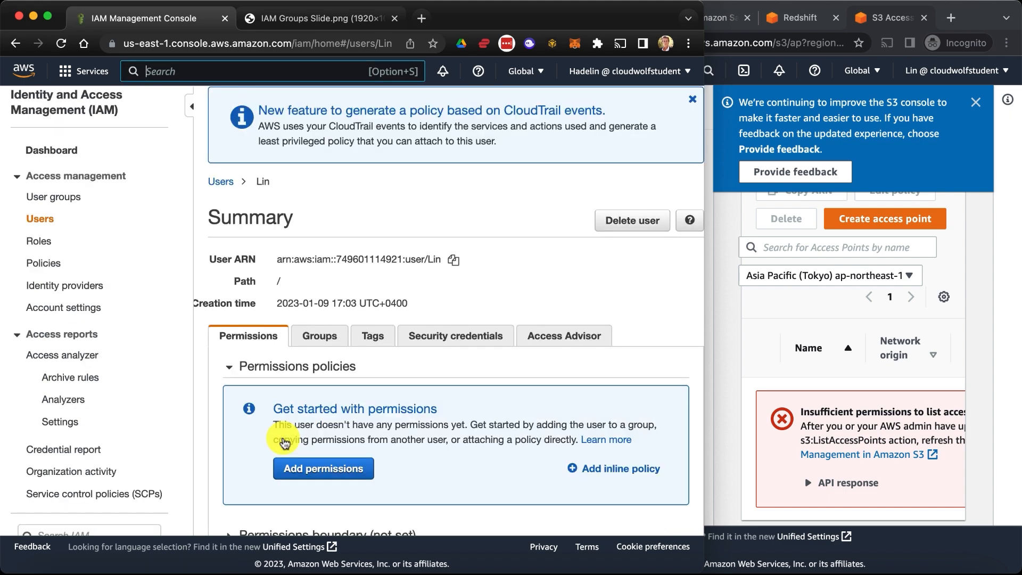
left_click(306, 336)
Add the new user to the DataScientists group and return to the users list
left_click(270, 369)
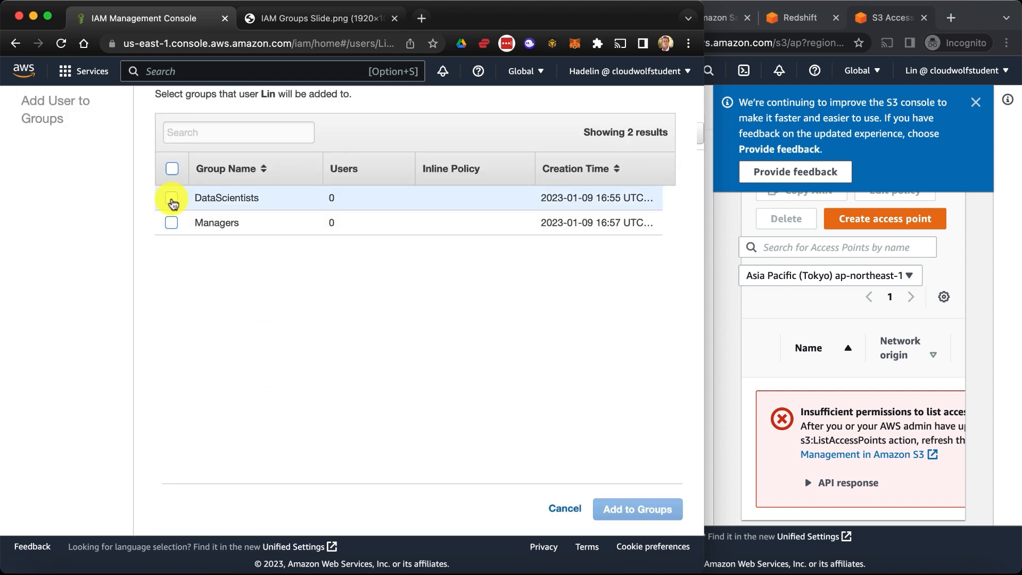
left_click(172, 200)
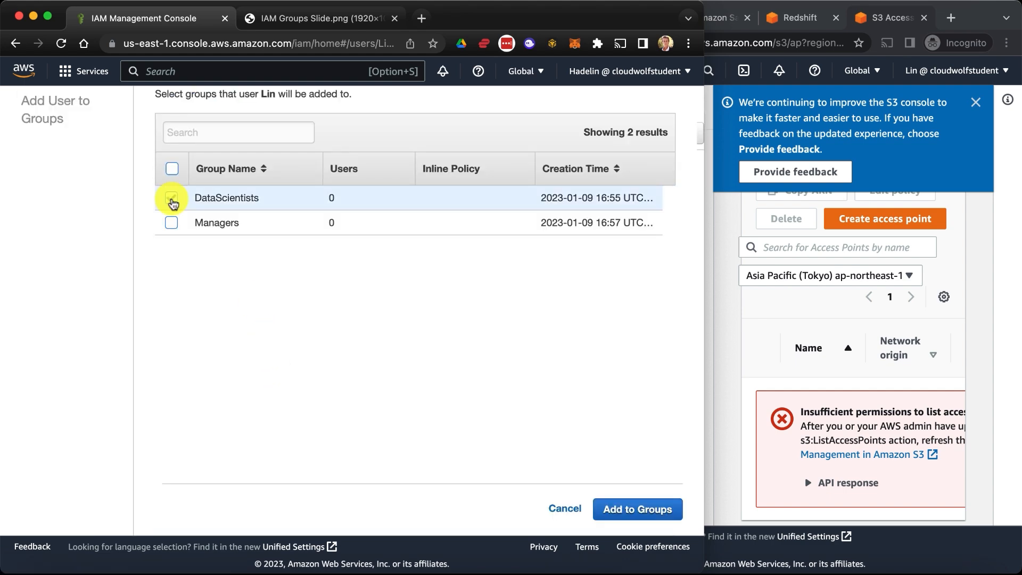
left_click(623, 510)
left_click(216, 95)
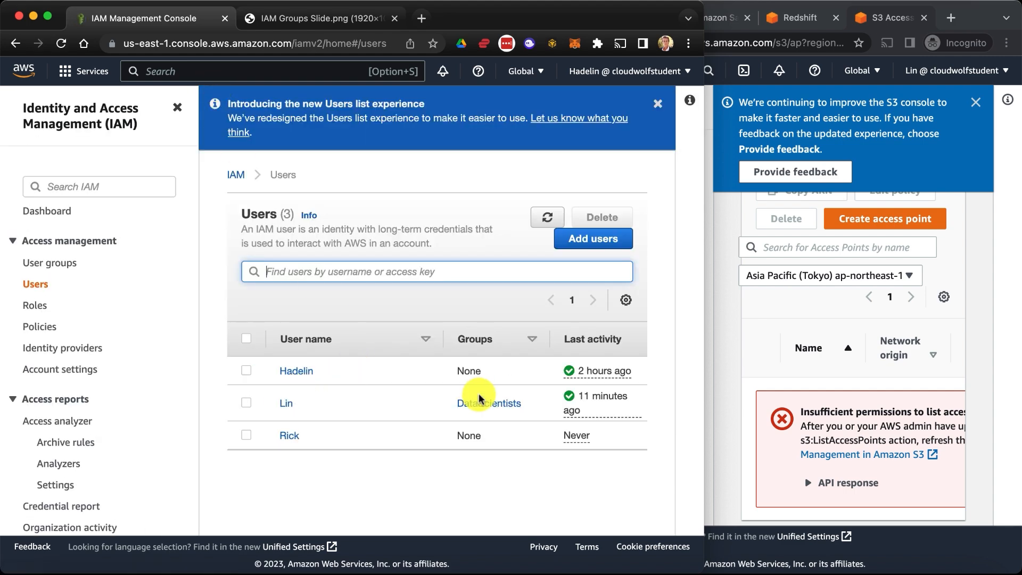
left_click(732, 355)
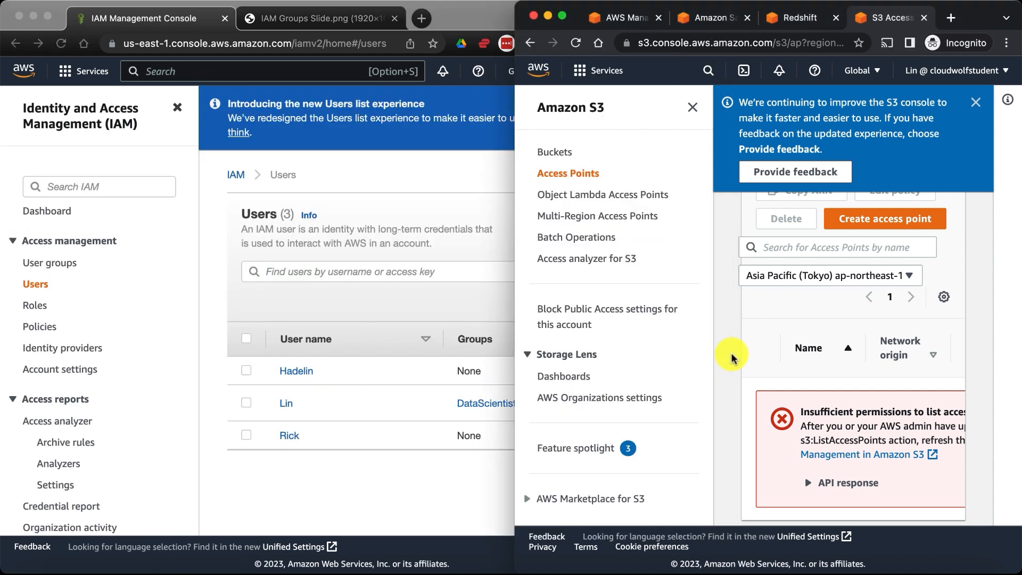
Reload the S3, Redshift and SageMaker tabs as the new user to recheck access
left_click(576, 43)
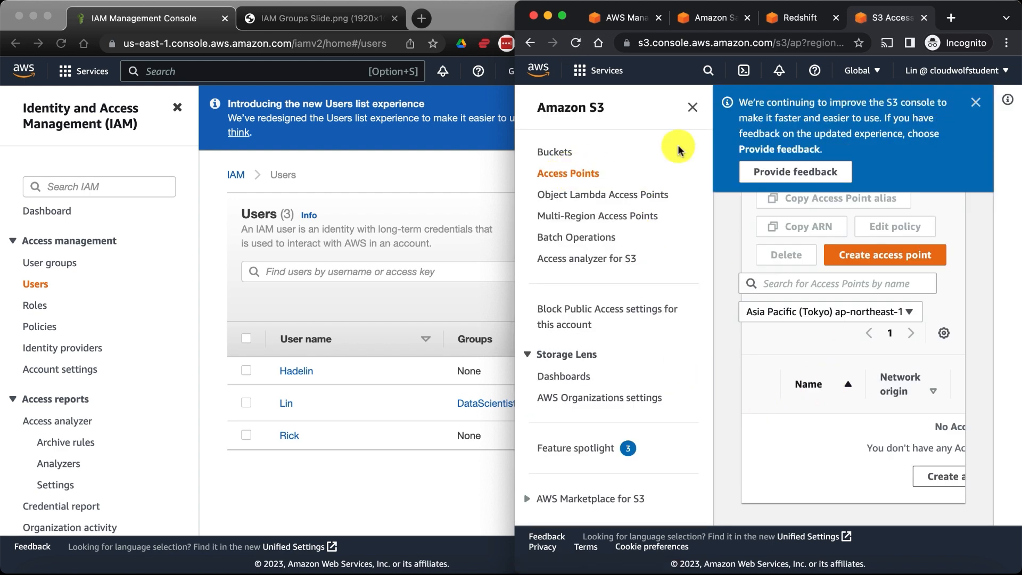
left_click(790, 22)
left_click(576, 43)
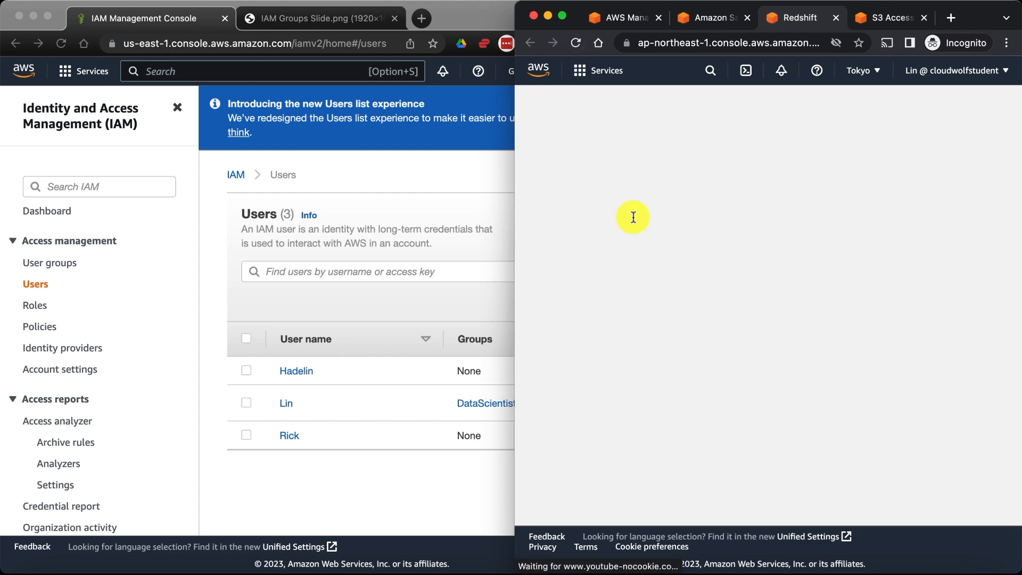
scroll(591, 200, "down", 10)
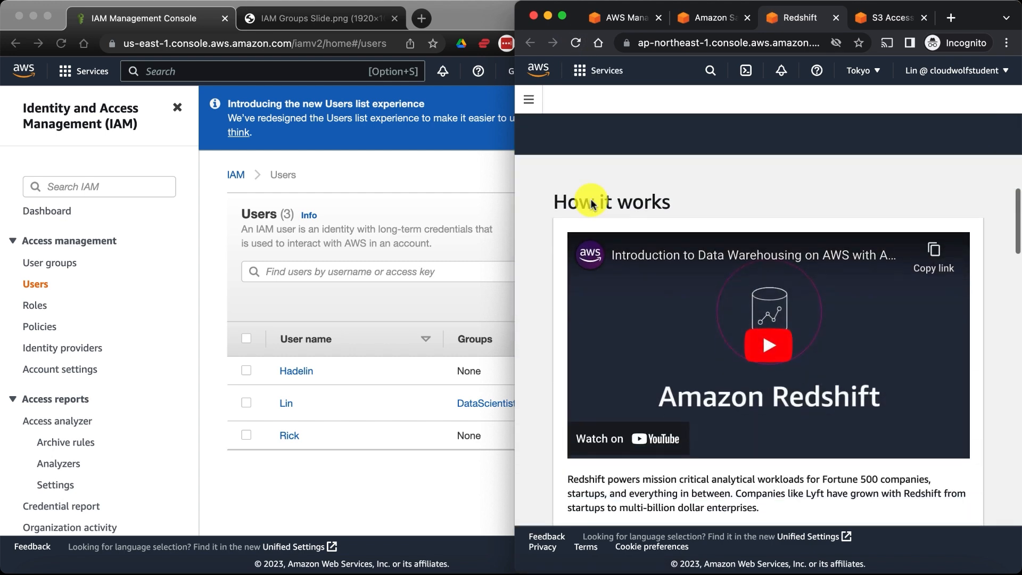
scroll(591, 201, "up", 10)
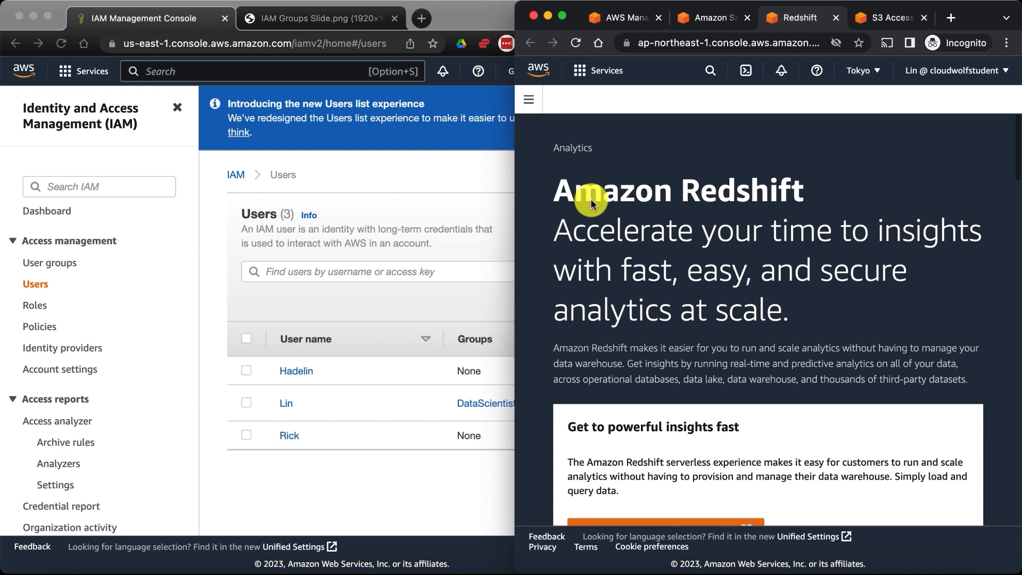
left_click(710, 18)
left_click(575, 43)
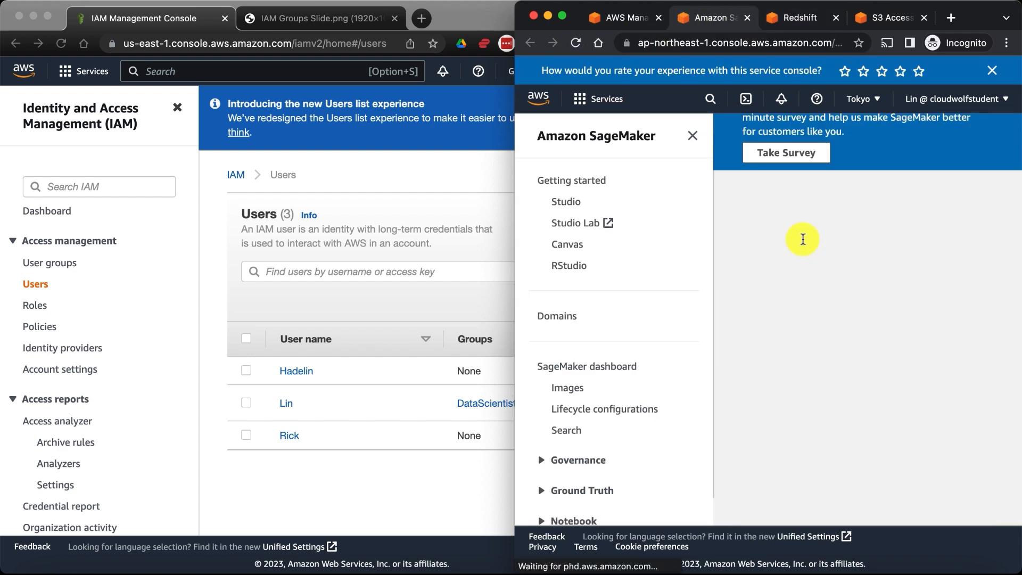
scroll(803, 240, "down", 5)
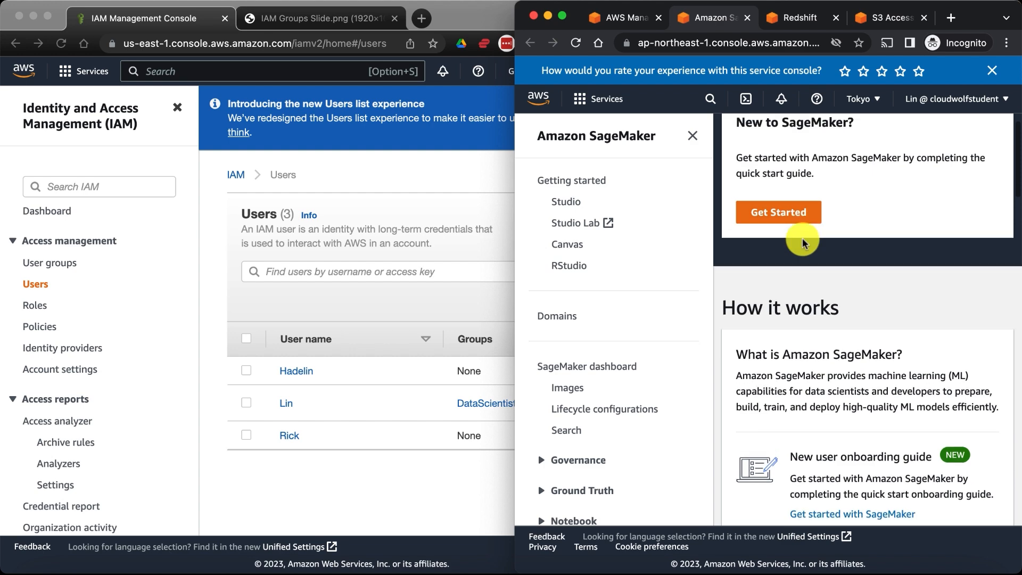
scroll(803, 239, "up", 8)
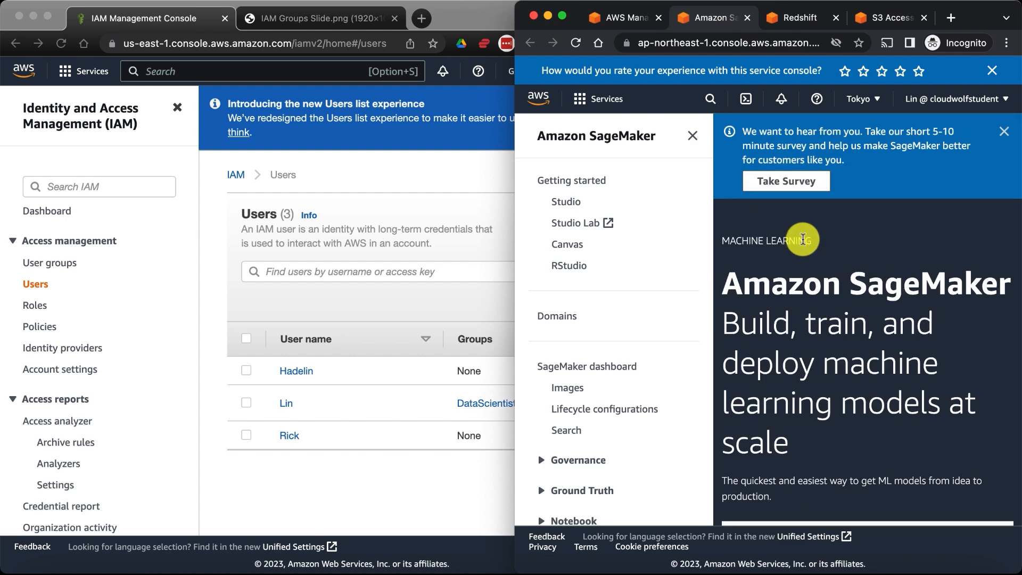
Open the IAM service via console search in the new user's window and widen it
left_click(636, 26)
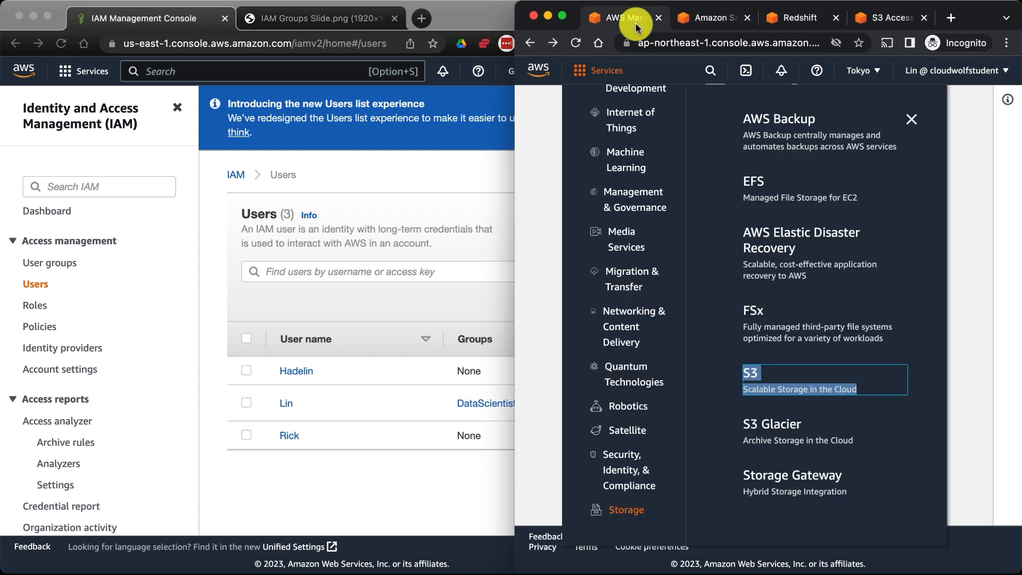
left_click(709, 71)
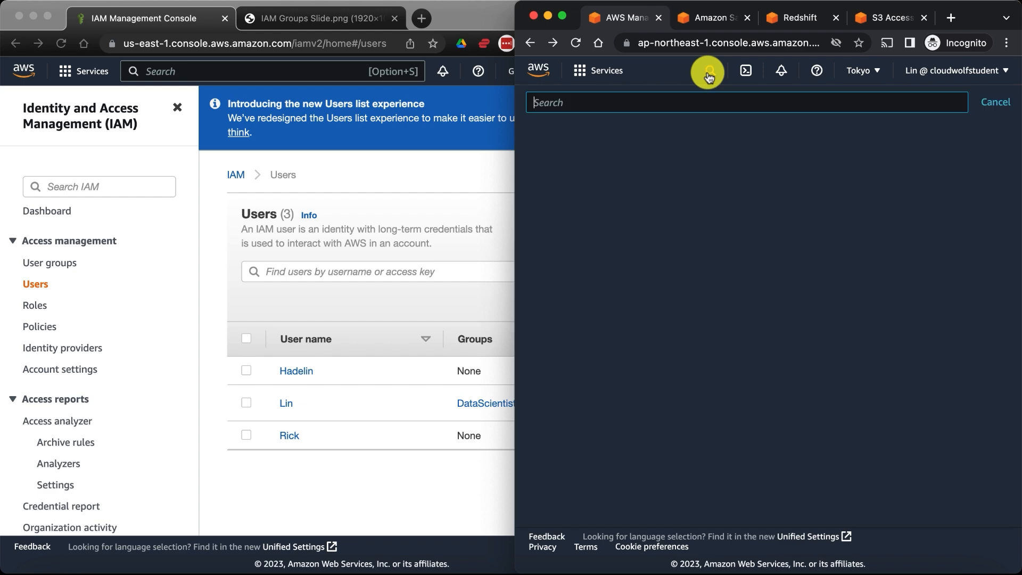
type("IAM")
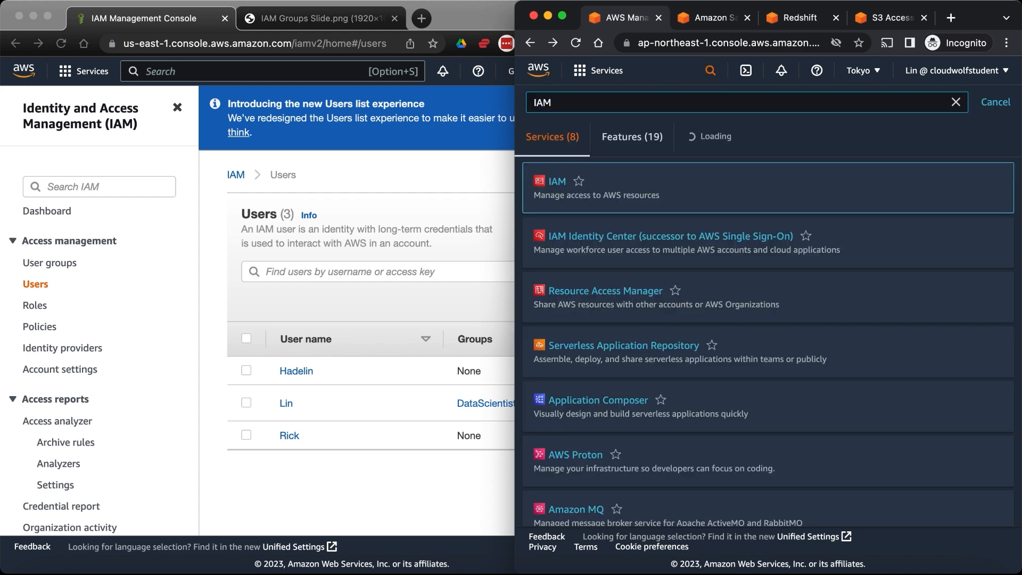
left_click(559, 182)
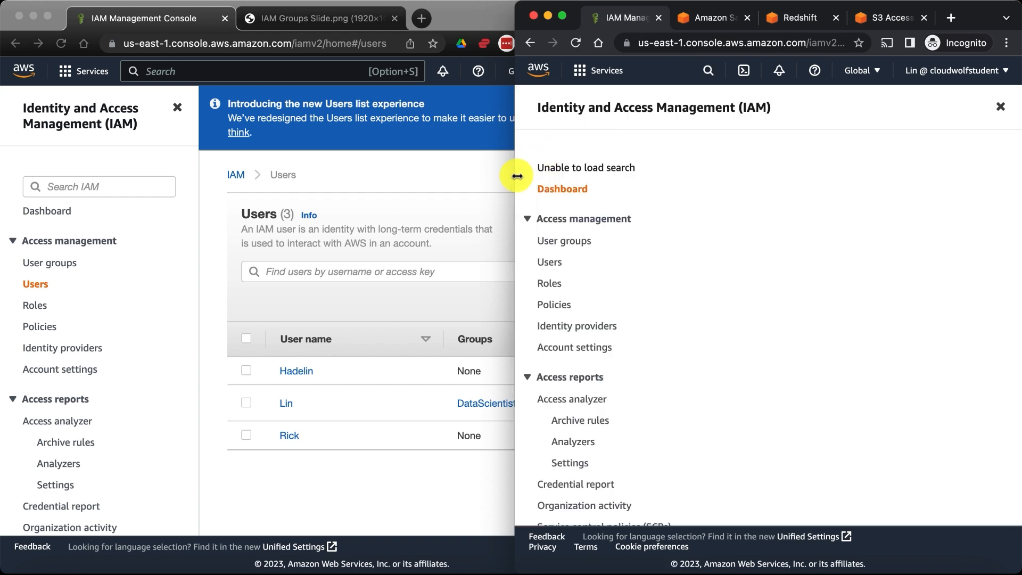
left_click_drag(518, 178, 448, 175)
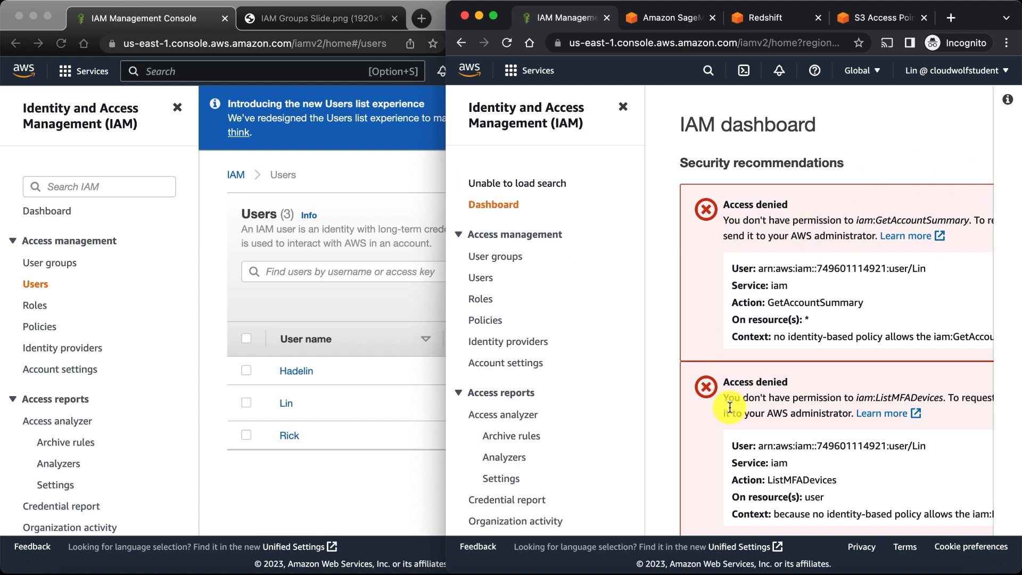
In the admin window, add user Lin to the Managers group, which grants IAMFullAccess
left_click(392, 486)
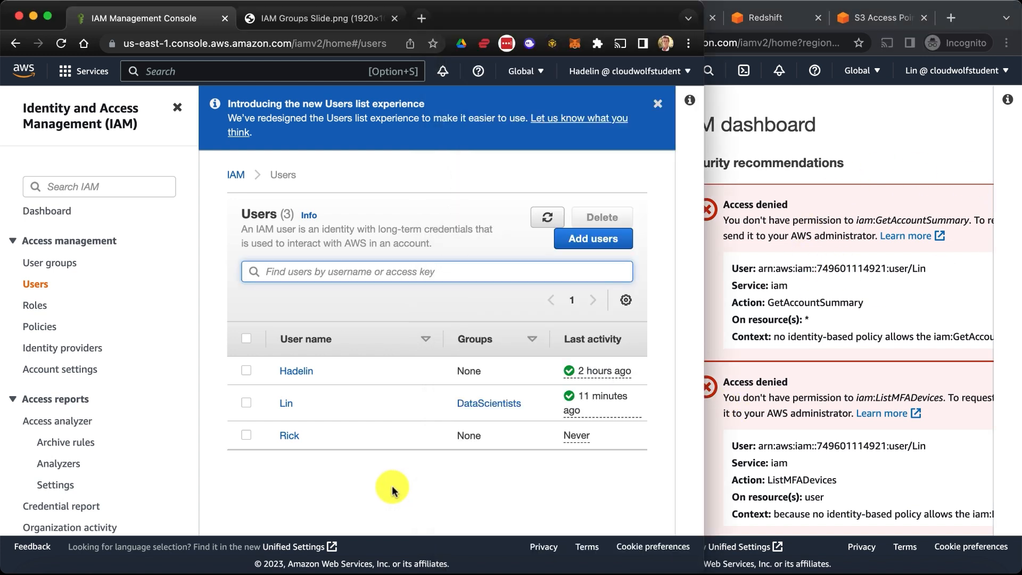
left_click(286, 407)
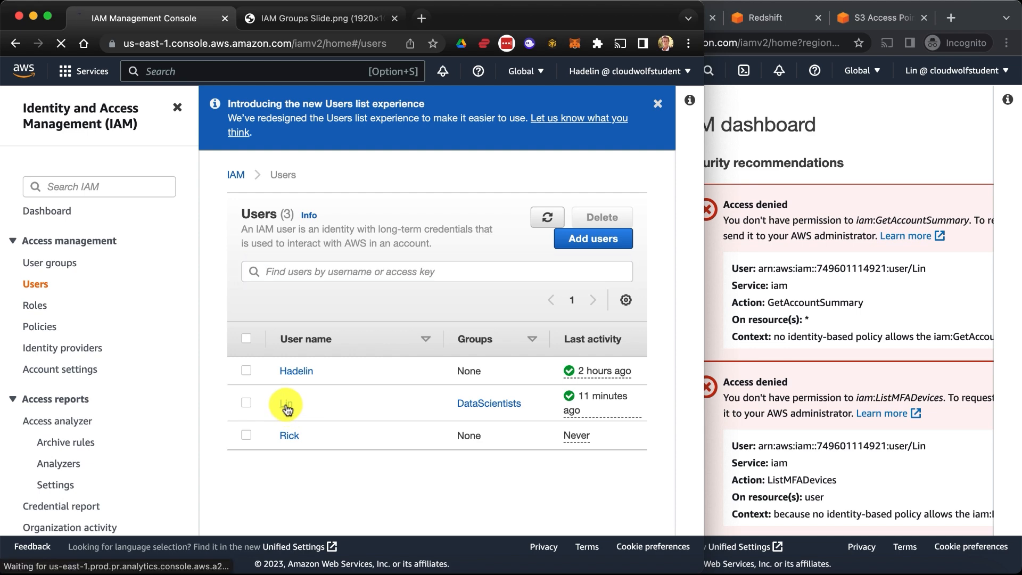
left_click(321, 335)
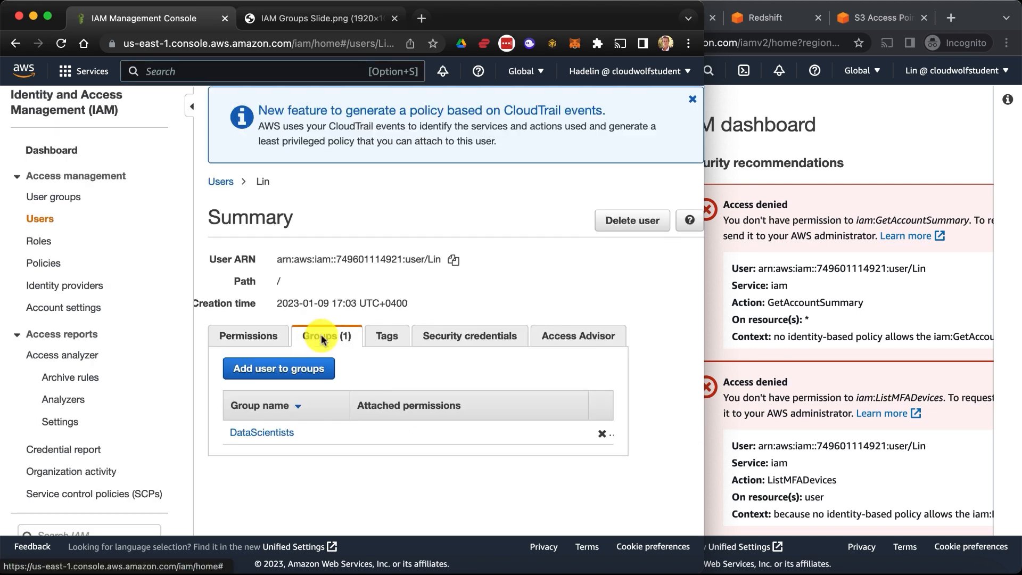
left_click(287, 362)
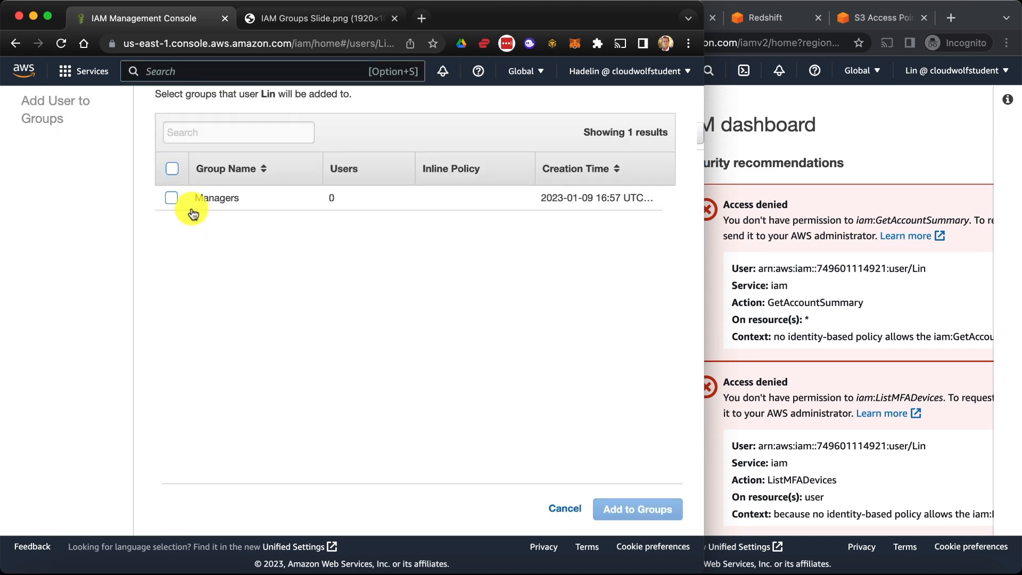
left_click(171, 198)
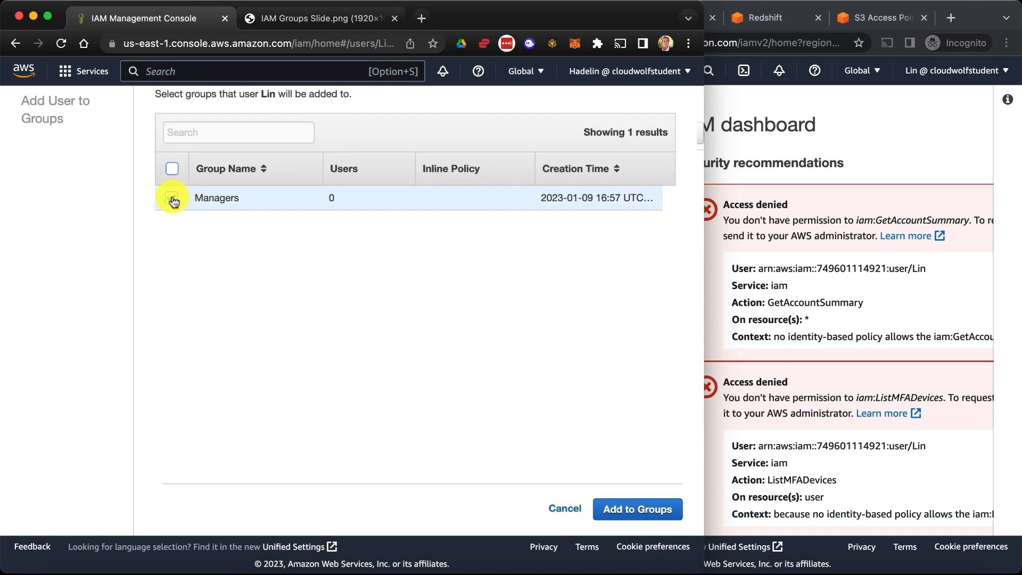
left_click(625, 511)
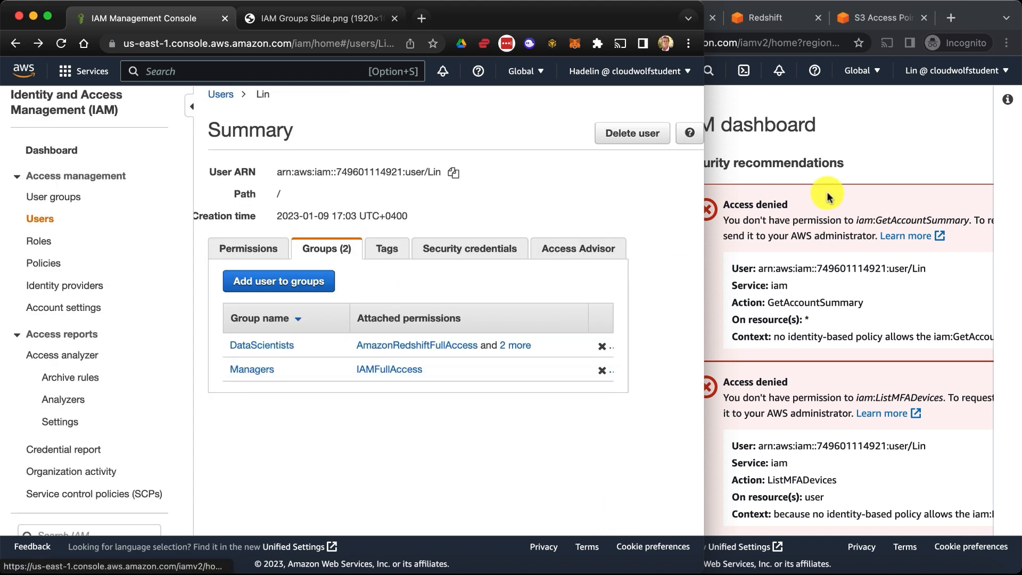
left_click(903, 162)
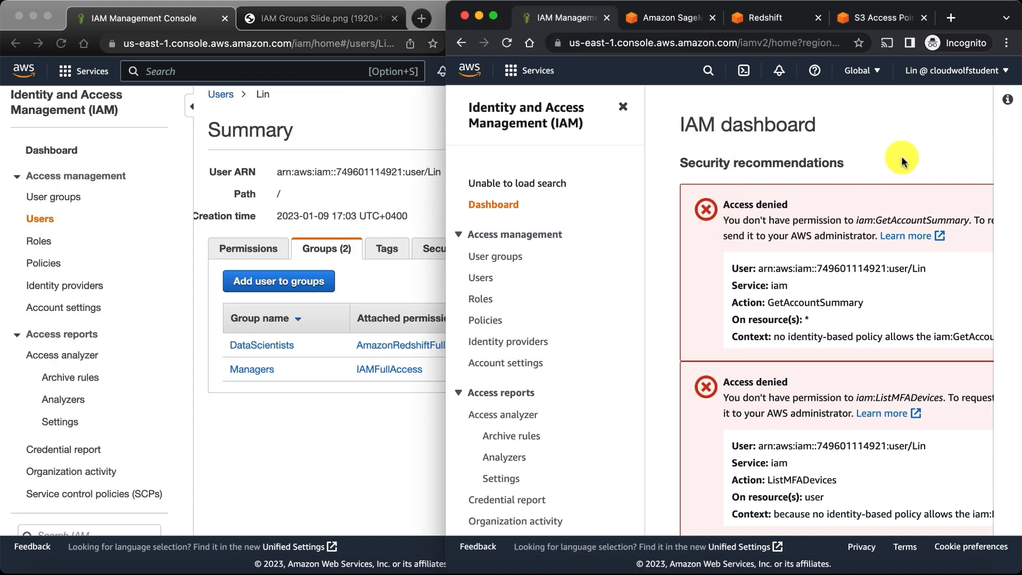
As the test user, reload the IAM dashboard and list the users, now shown without access errors
left_click(507, 42)
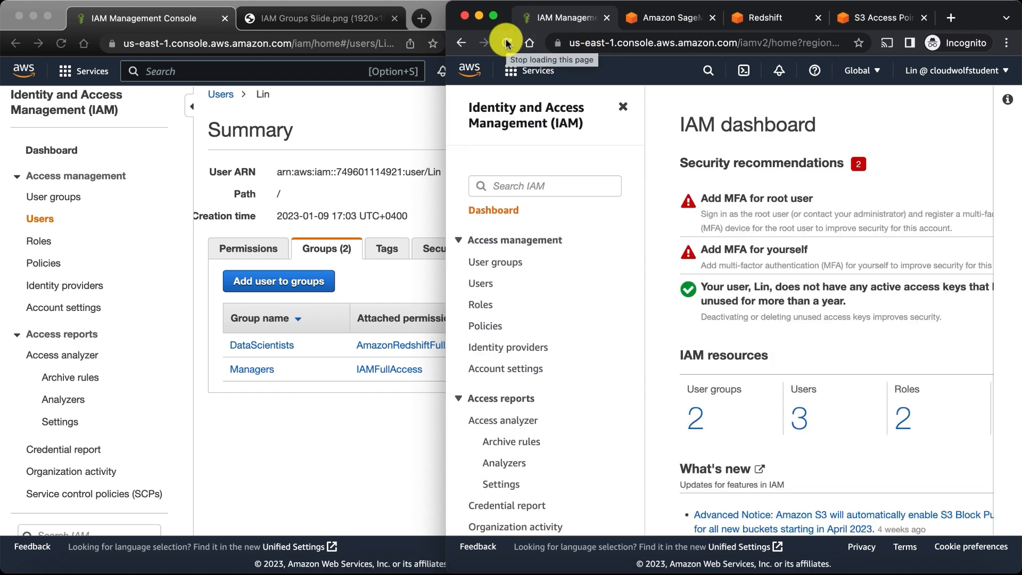
left_click(482, 283)
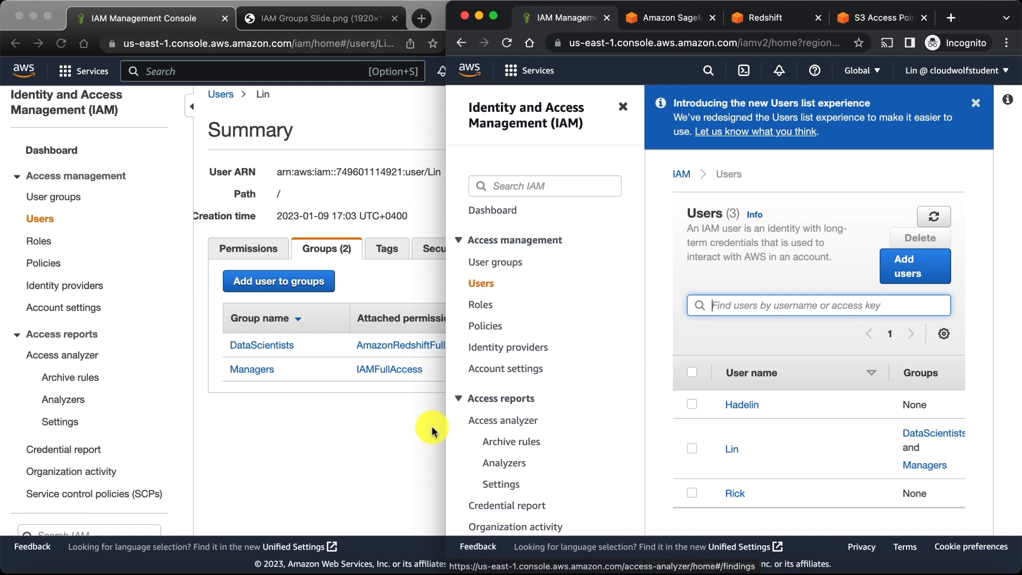
left_click(333, 444)
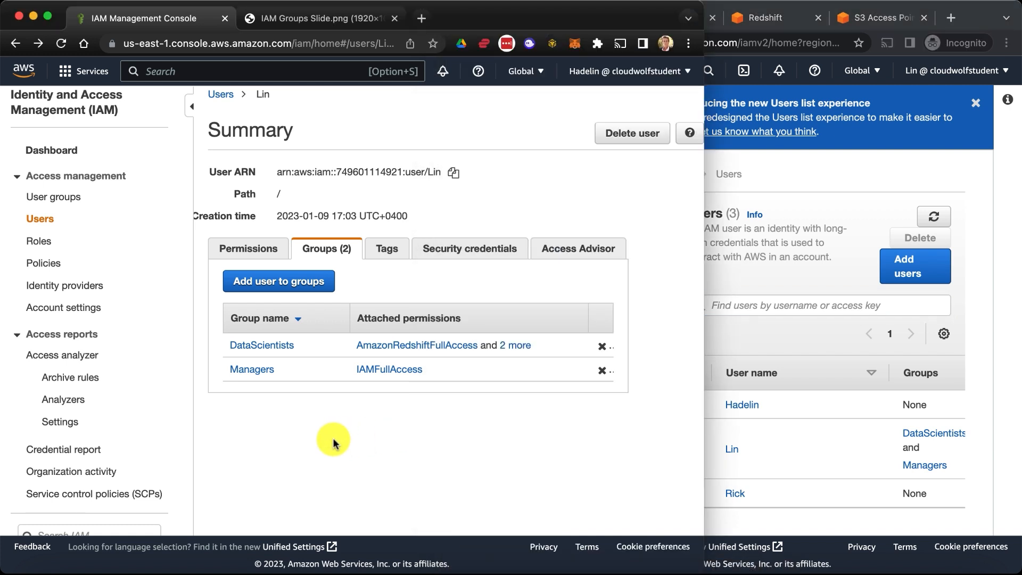
Review Lin's permissions, then the DataScientists group's S3, Redshift and SageMaker full-access policies
left_click(247, 247)
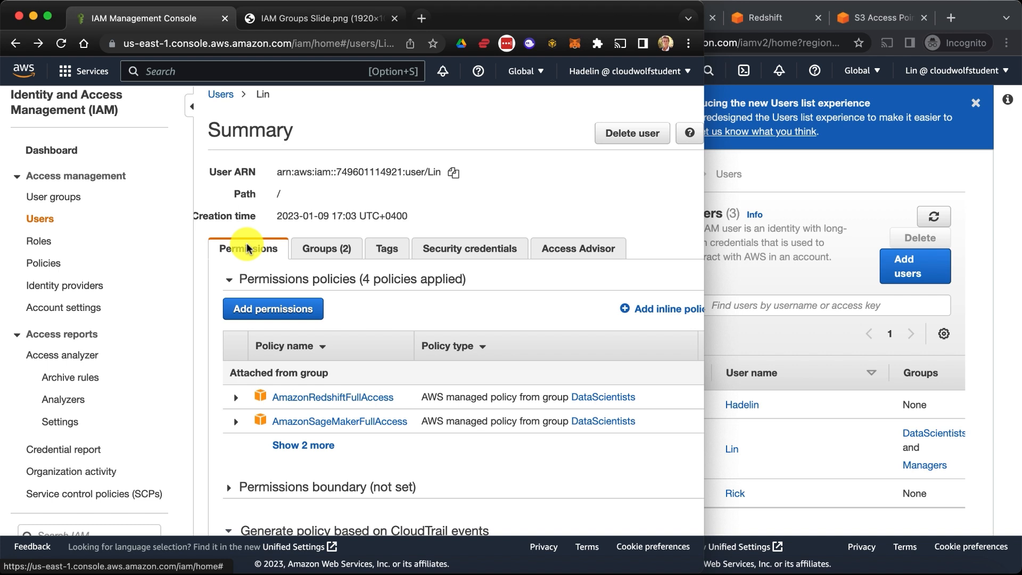
left_click(76, 198)
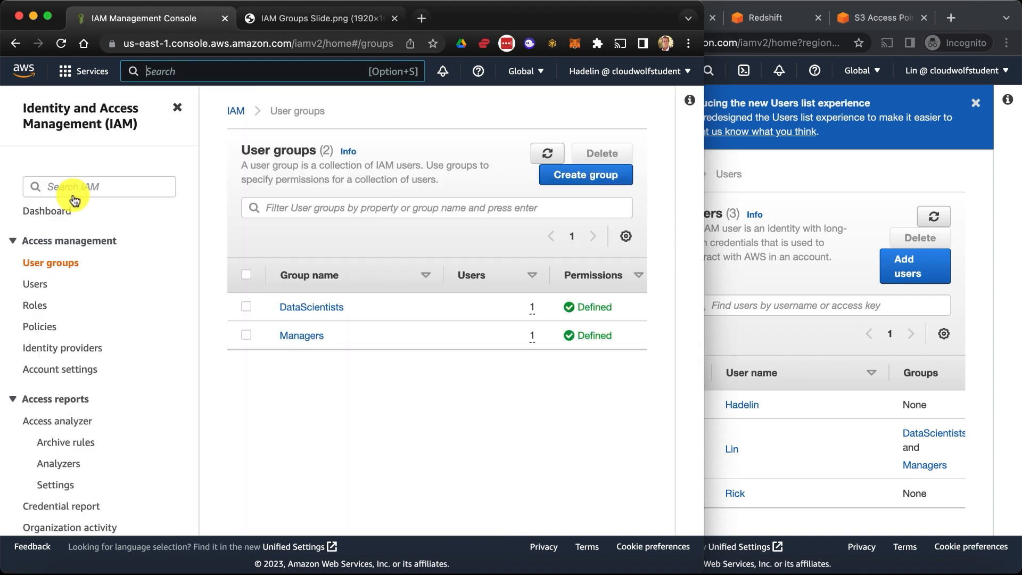
left_click(306, 307)
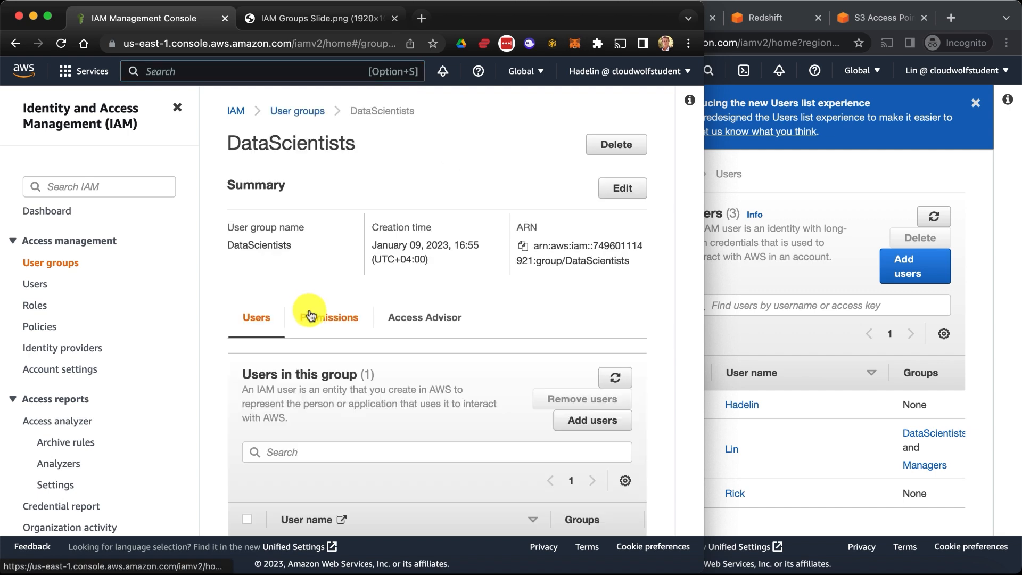
left_click(331, 319)
scroll(330, 319, "down", 2)
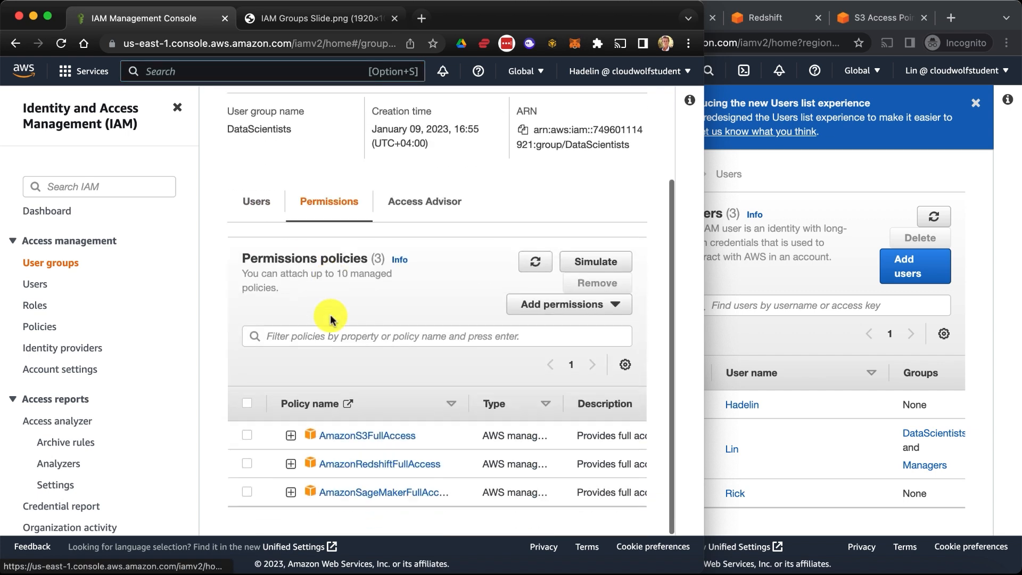
left_click(563, 307)
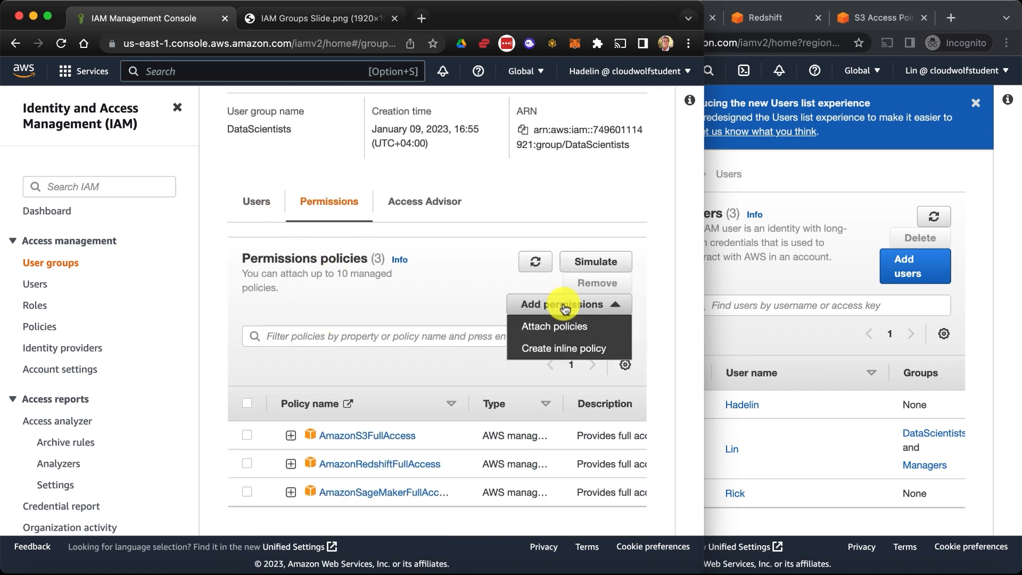
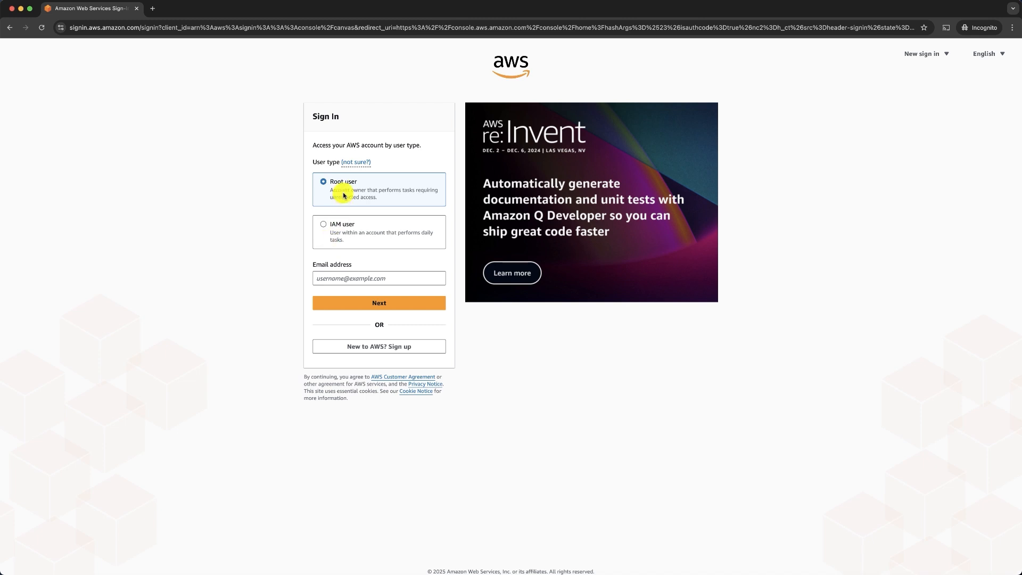
Sign in as the root user with the account e-mail address and password
left_click(330, 277)
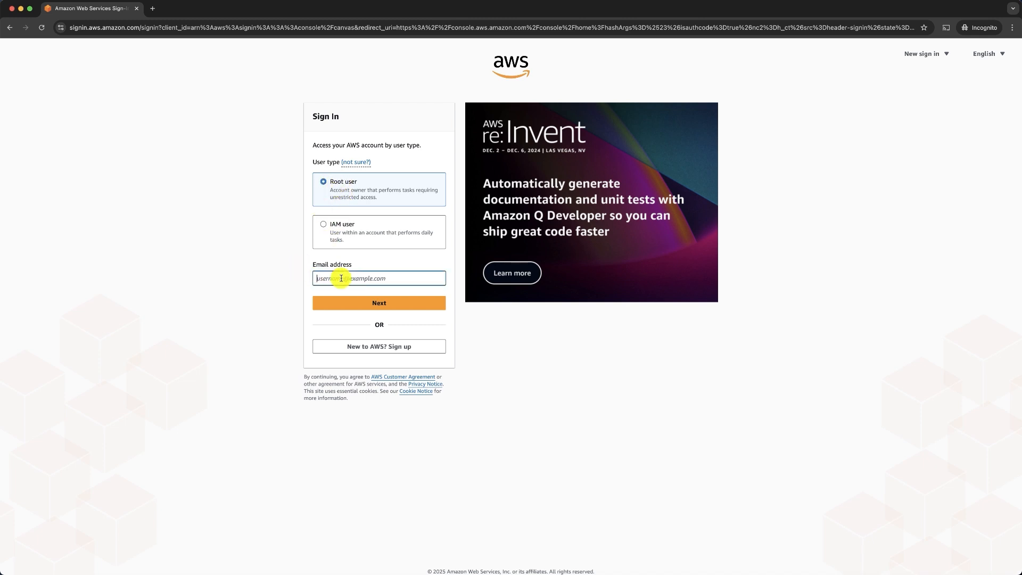
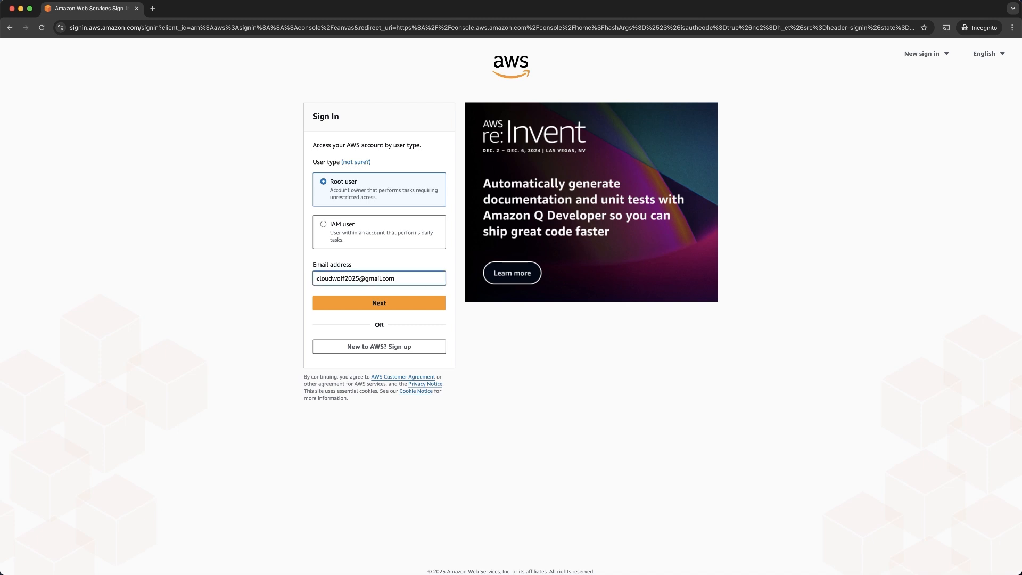
left_click(347, 301)
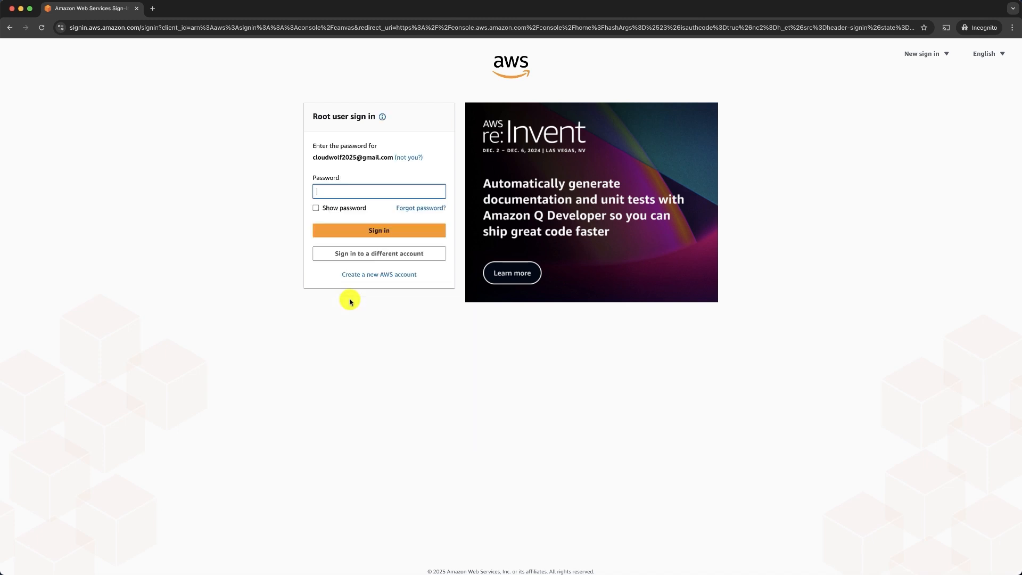
type("•••••••••••")
key("Return")
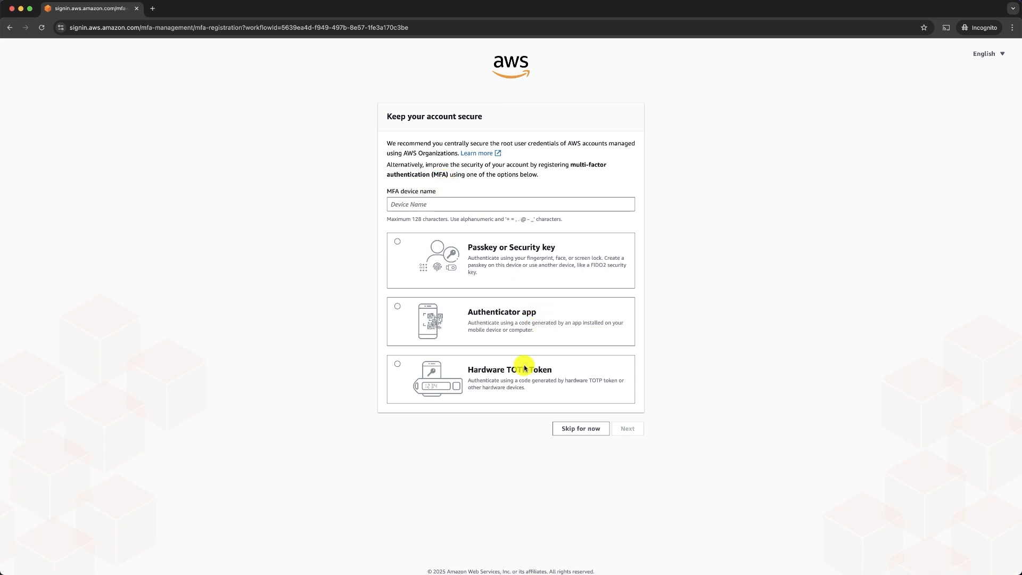
Skip the MFA registration prompt and open the IAM service through the console search
left_click(561, 431)
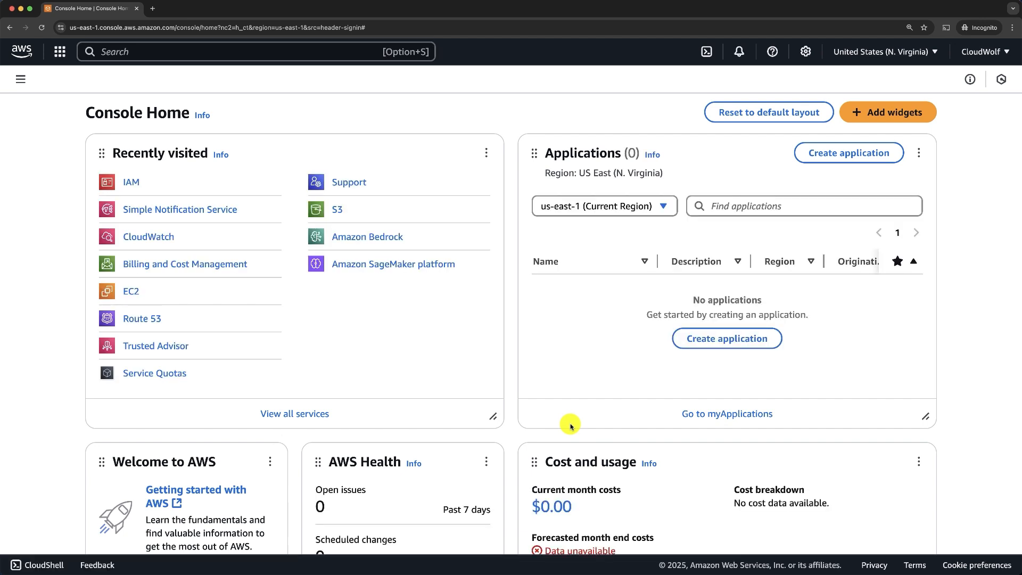
left_click(230, 52)
type("IAM")
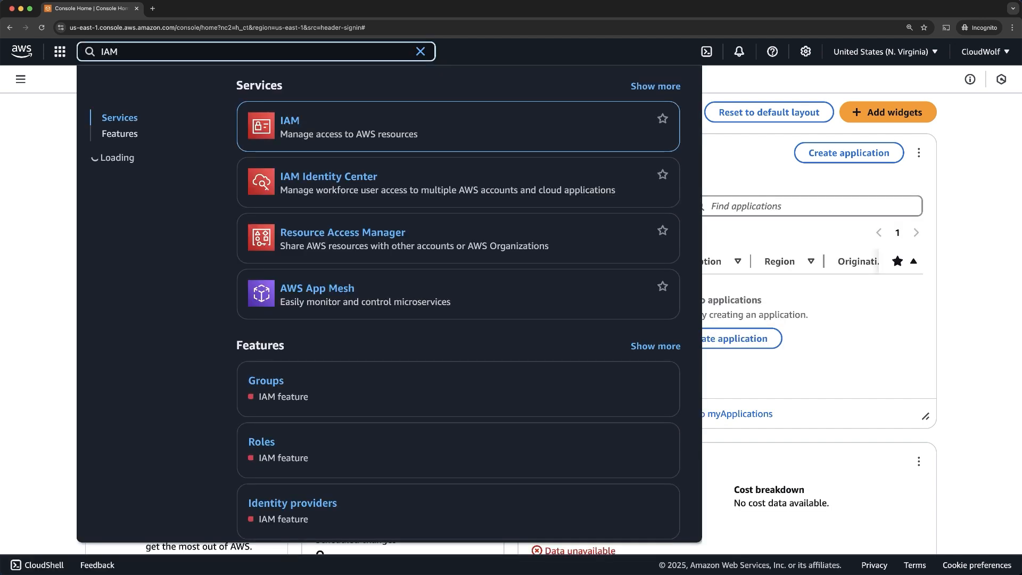
left_click(292, 127)
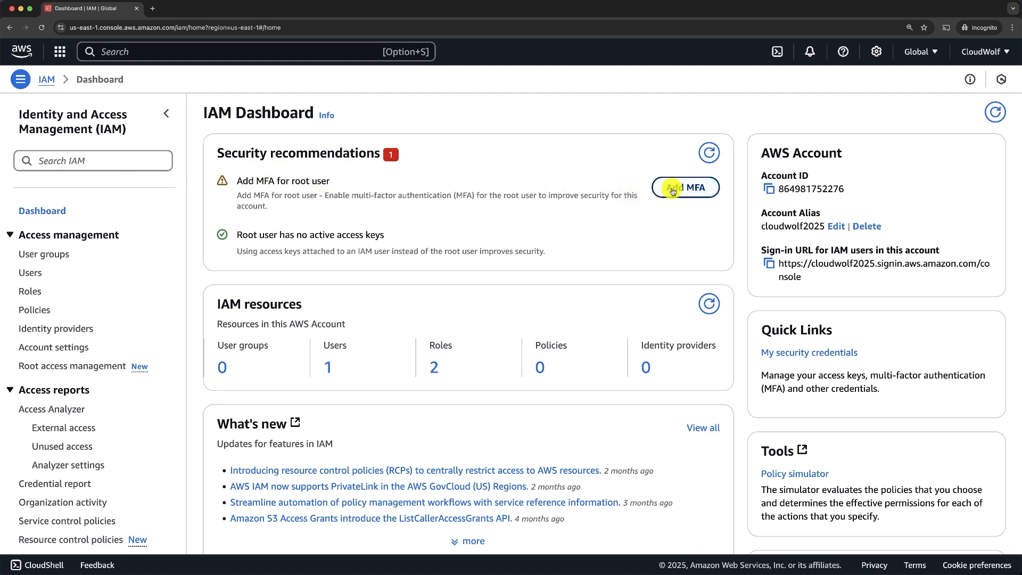
Add a root-user MFA device named CloudWolf2025 of type Authenticator app and continue to setup
left_click(687, 189)
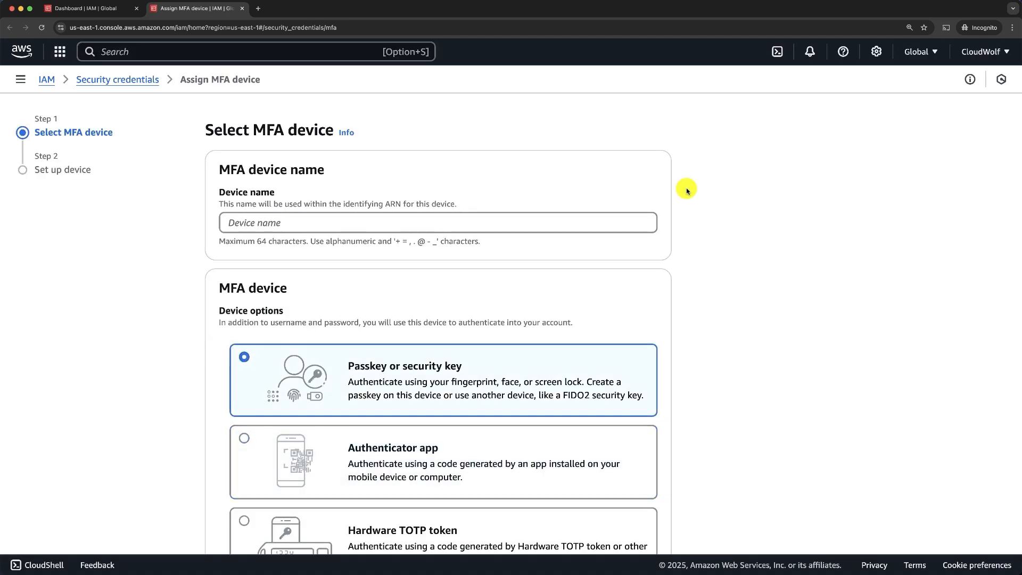
left_click(244, 438)
left_click(272, 223)
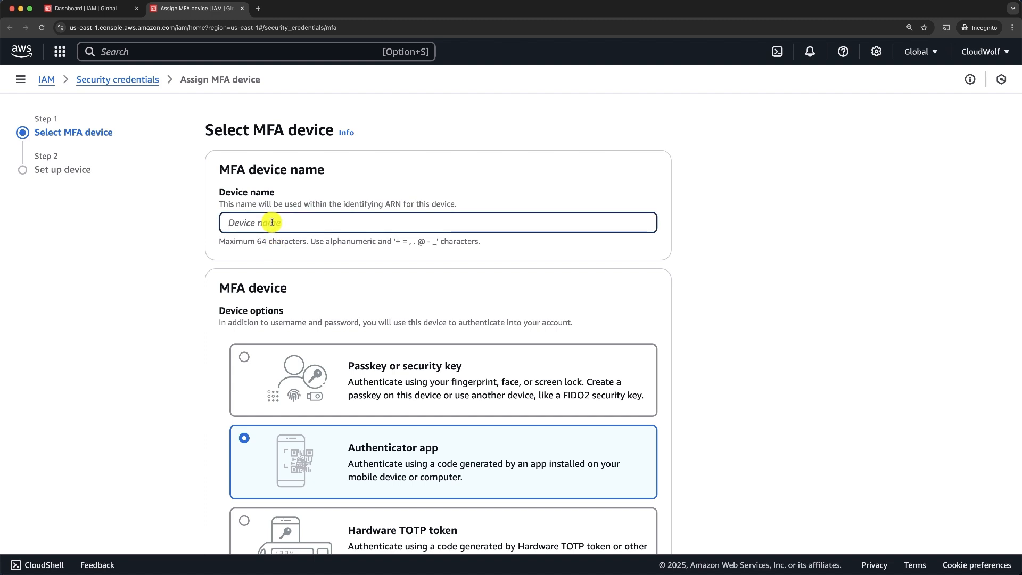
type("CloudWolf")
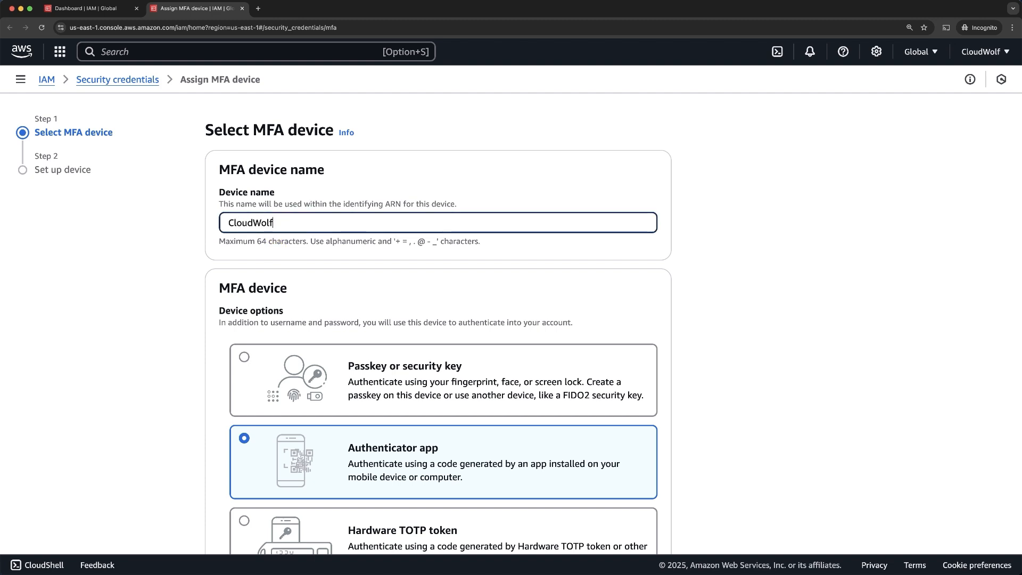
type("2025")
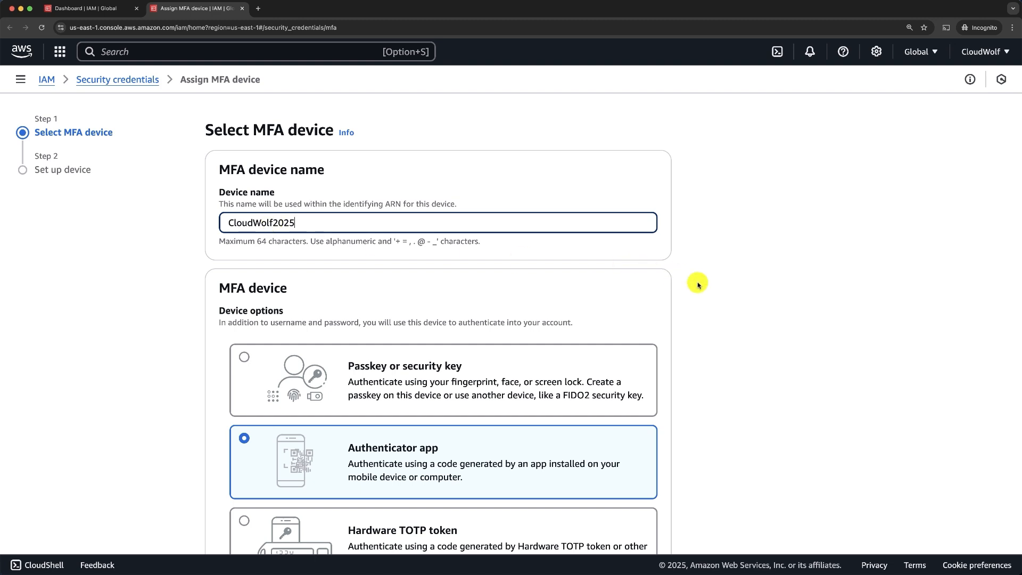
left_click(698, 285)
scroll(698, 285, "down", 3)
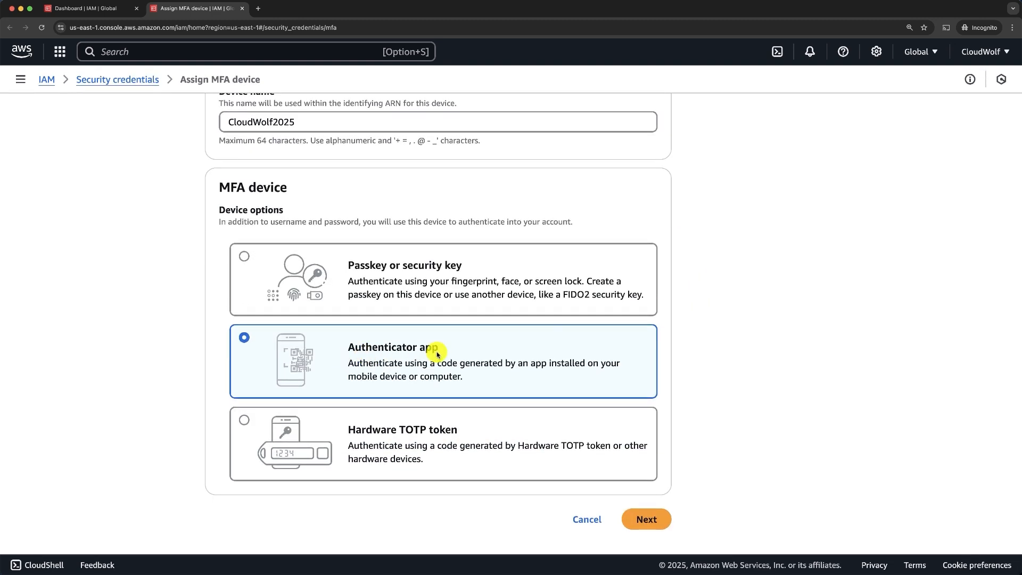
left_click(646, 520)
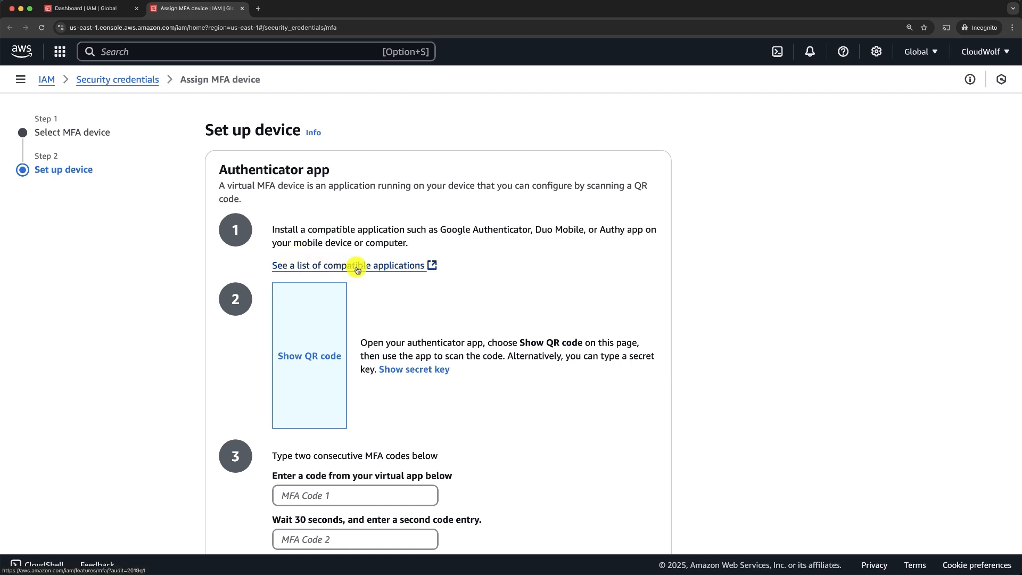
Scan the QR code, enter two consecutive authenticator codes and assign the virtual MFA device
left_click(300, 362)
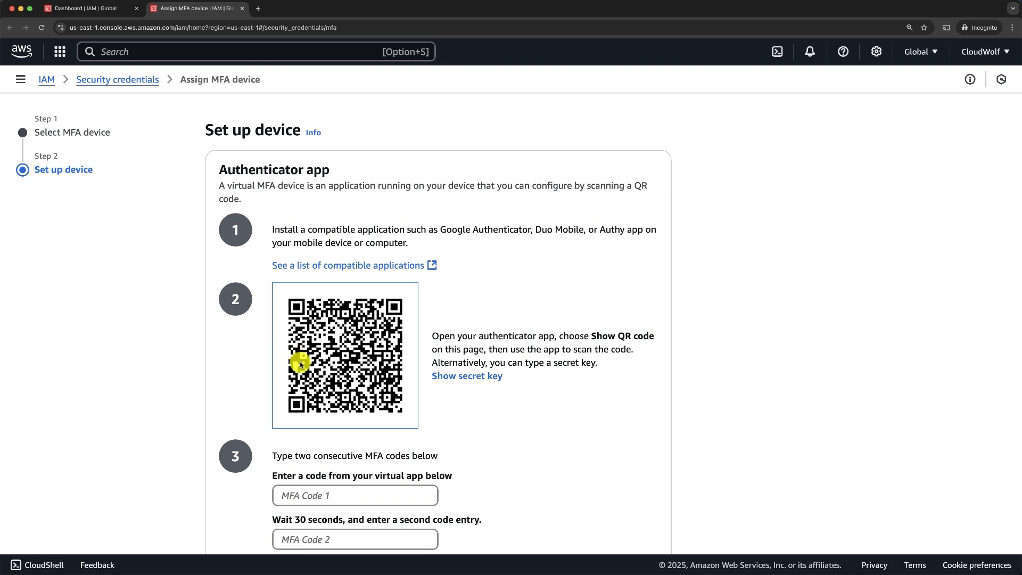
left_click(301, 495)
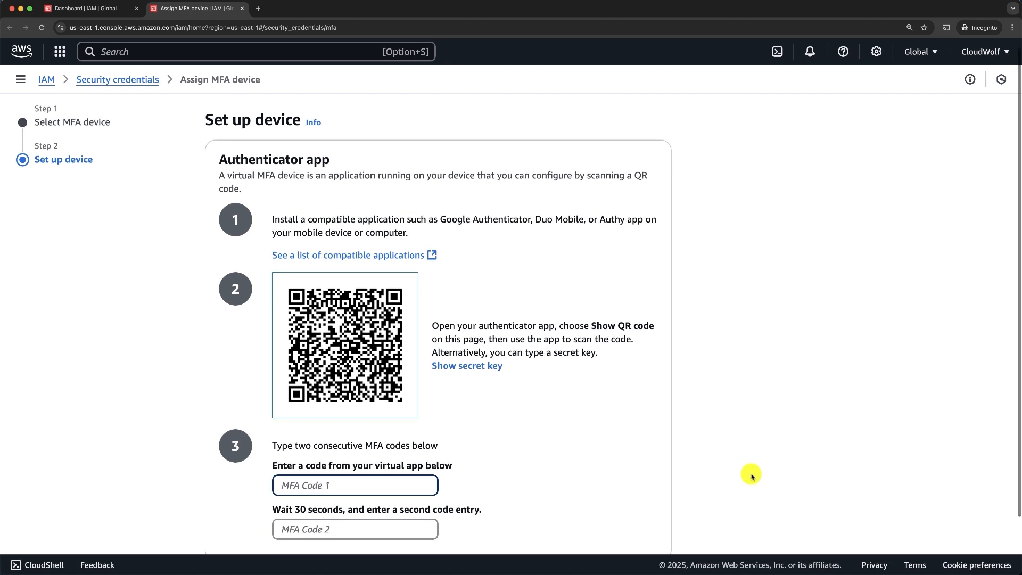
scroll(751, 475, "down", 3)
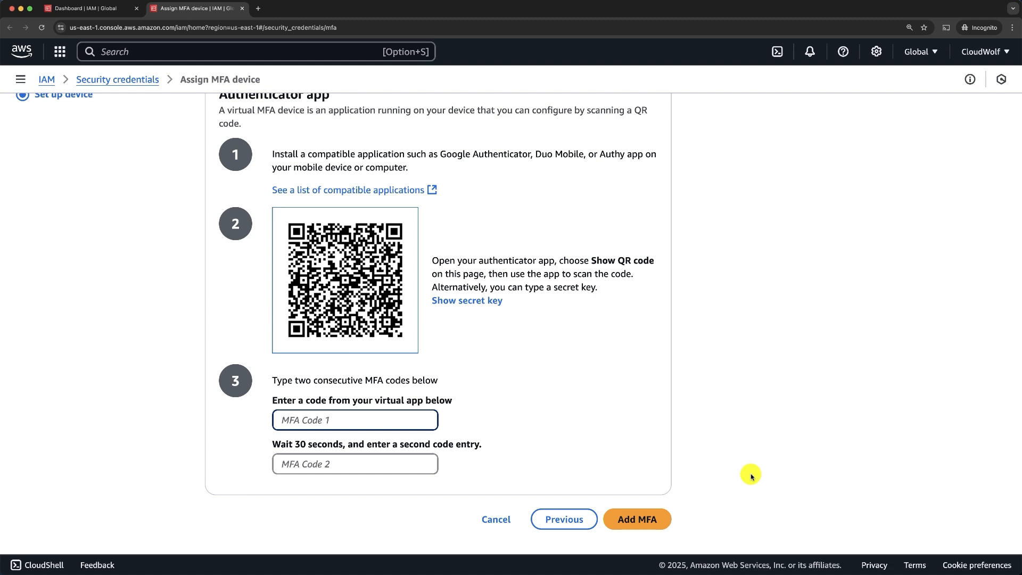
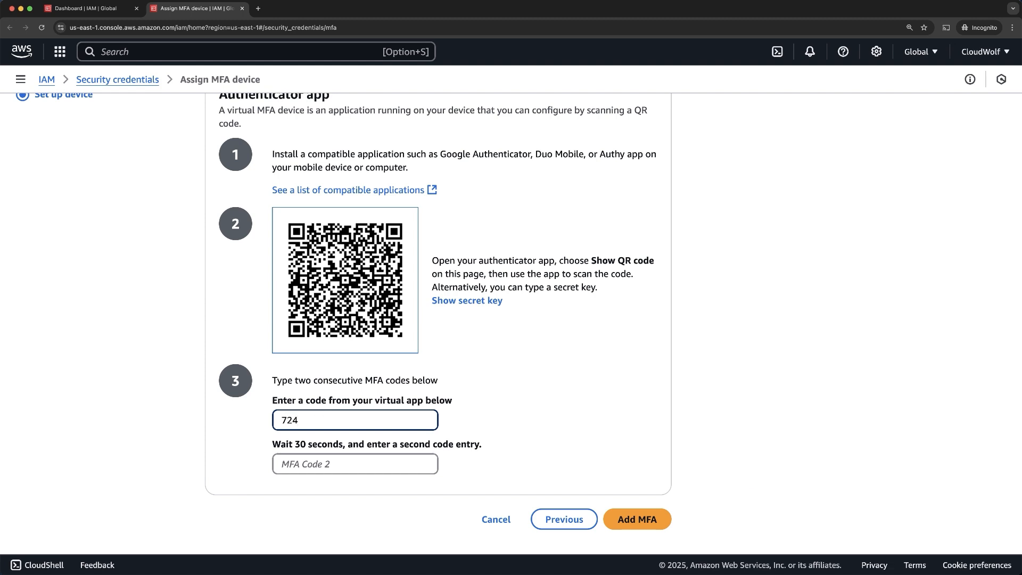
left_click(358, 462)
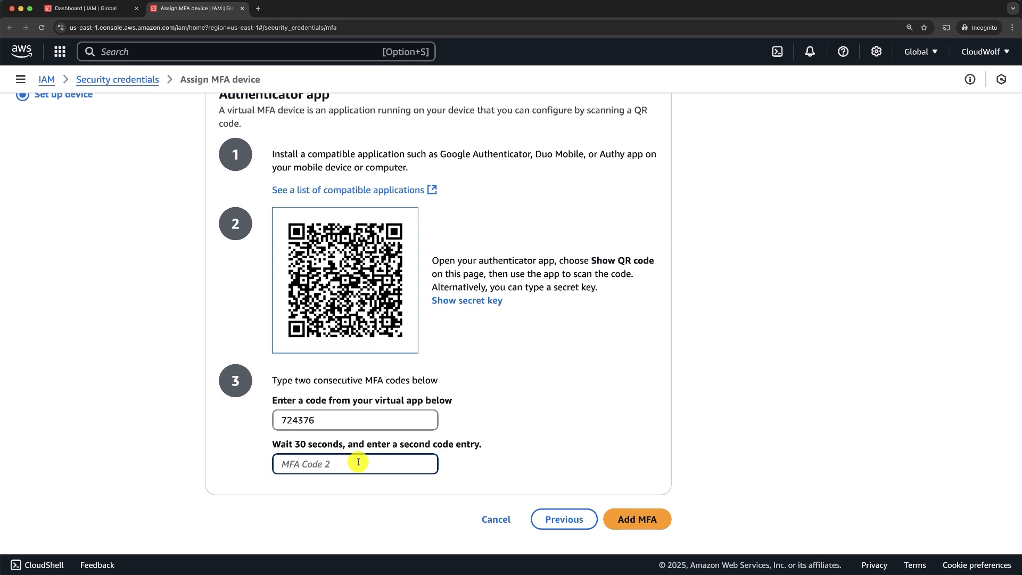
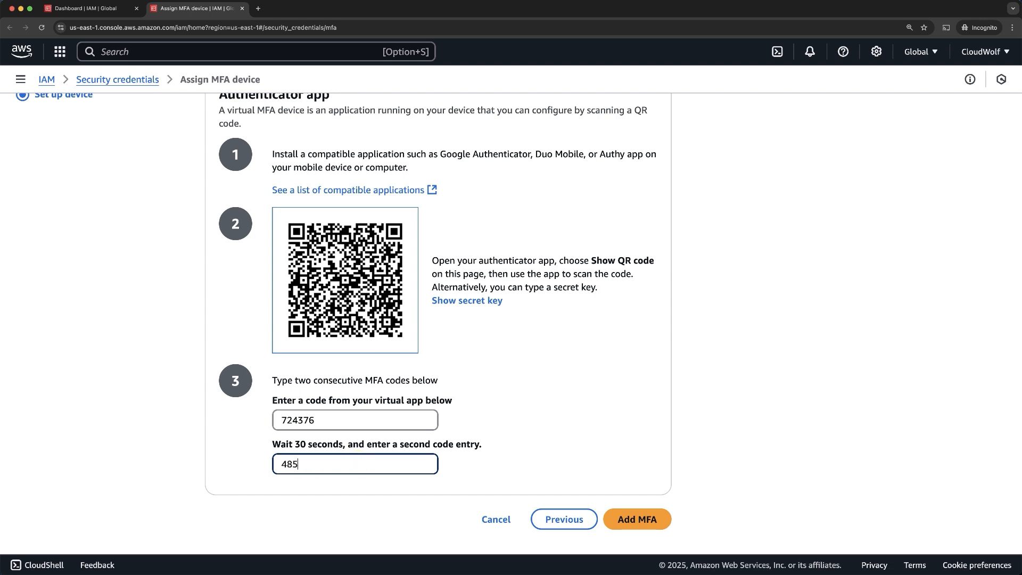
left_click(659, 521)
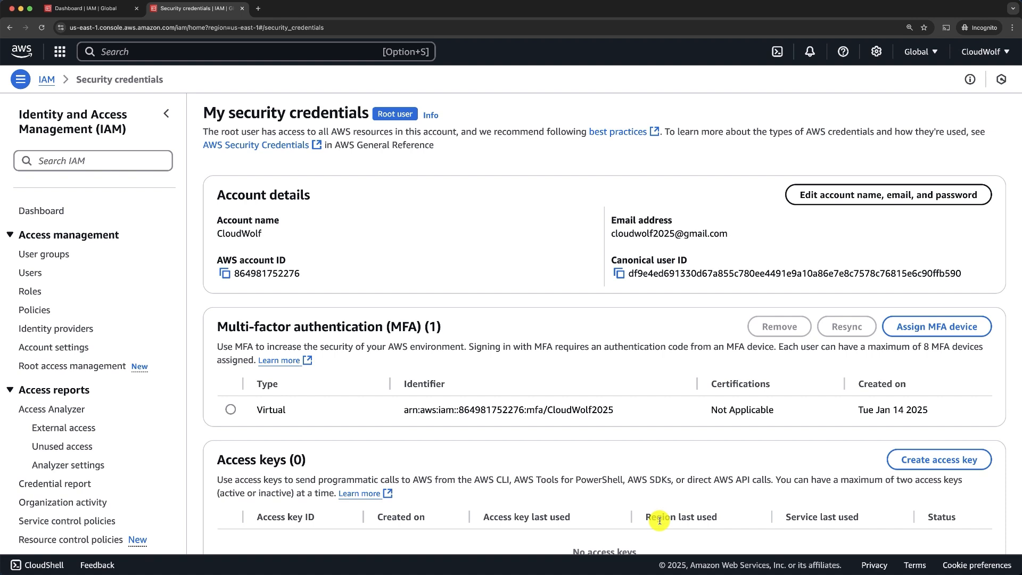
Sign out of the console and choose to sign back in as the root user
left_click(972, 57)
left_click(965, 250)
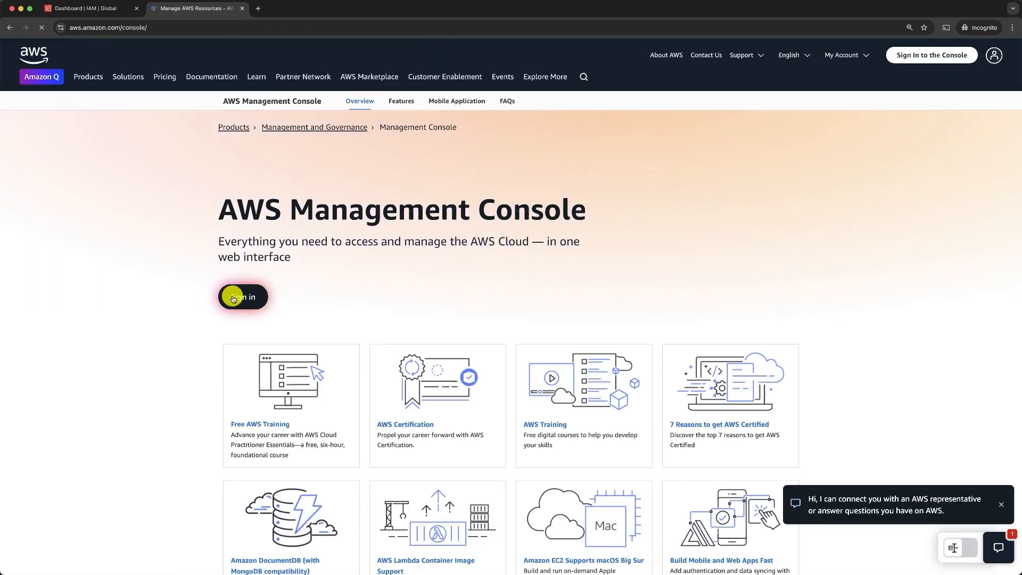
left_click(233, 300)
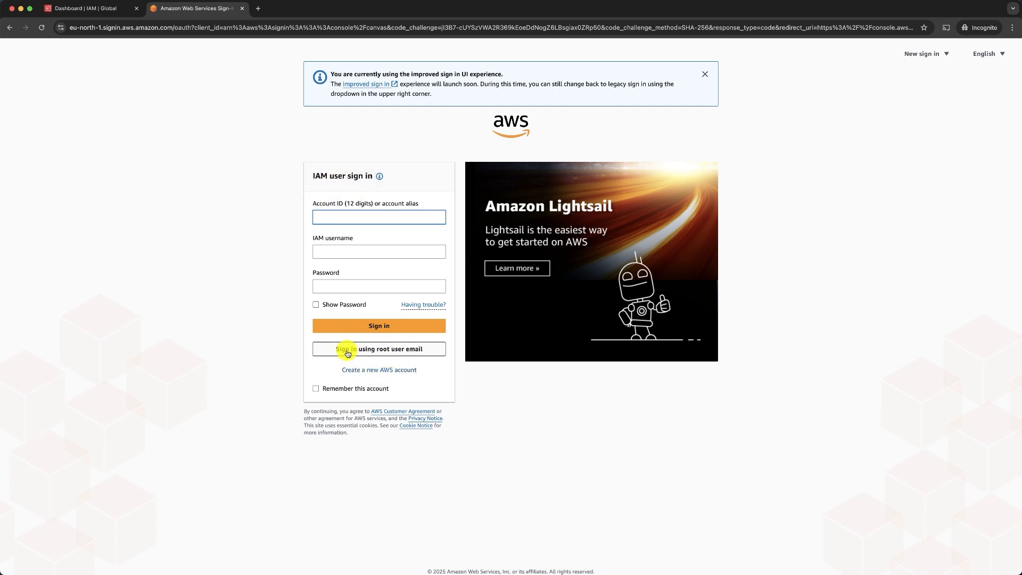
left_click(393, 351)
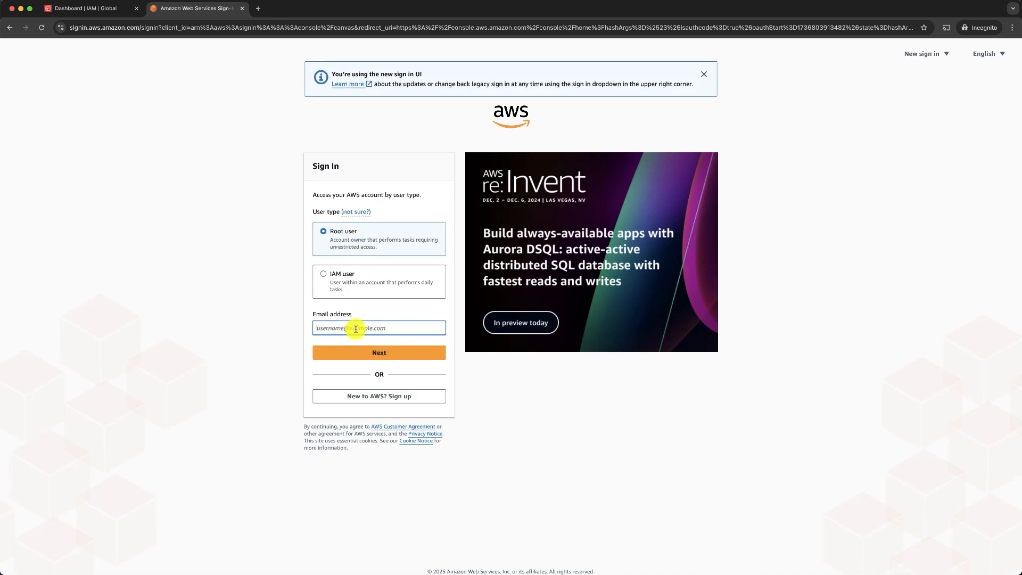
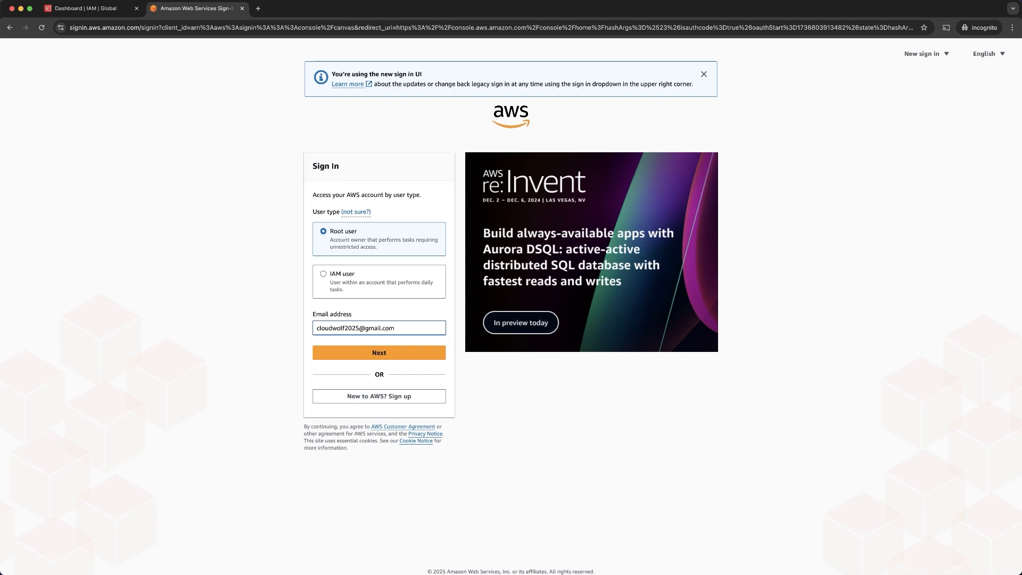
Sign in with the root e-mail, password and a code from the authenticator app
left_click(353, 351)
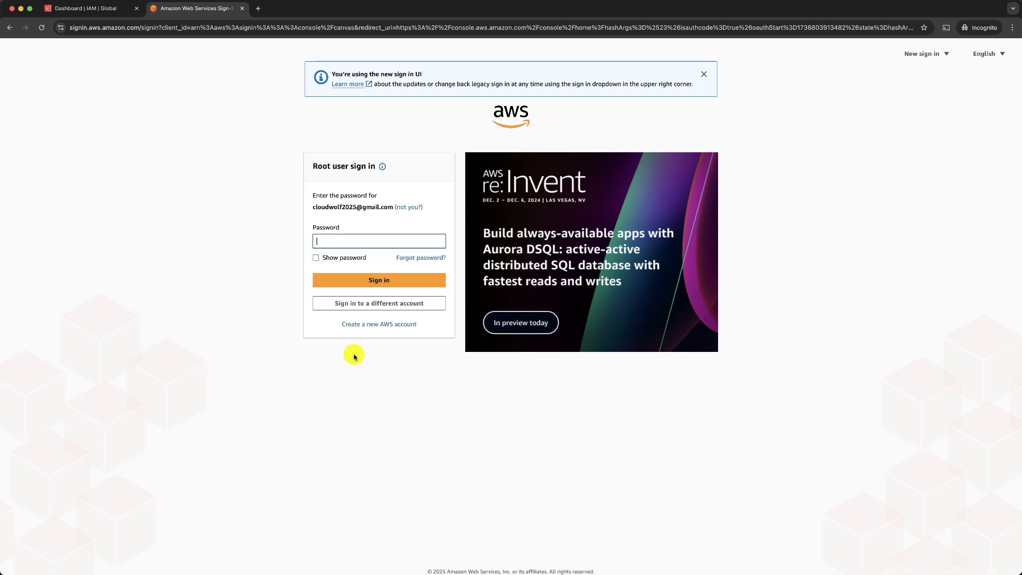
type("••••••••••••")
left_click(367, 280)
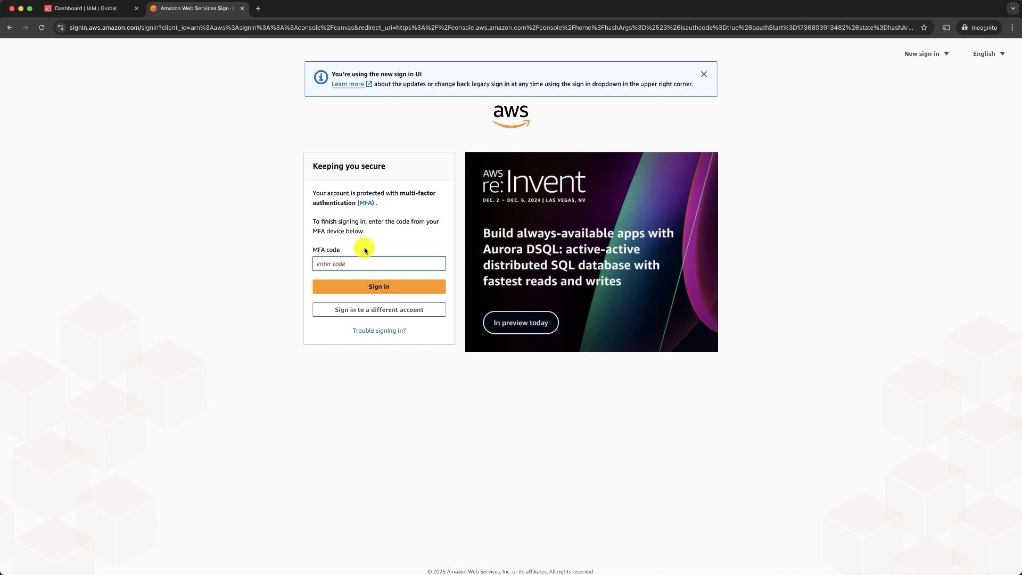
left_click(371, 288)
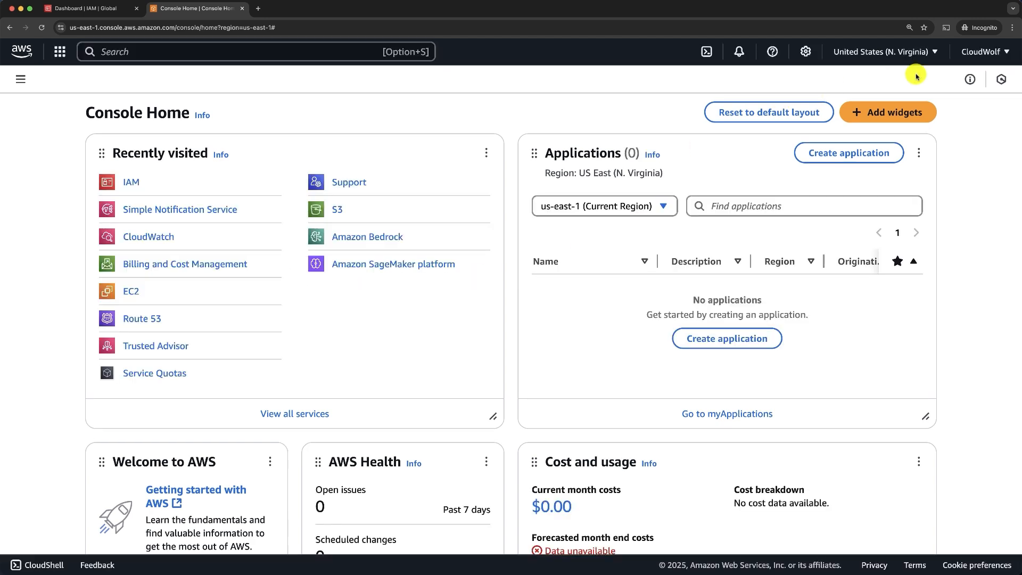
Check the account menu, then advance the CLI & CloudShell slide to the OS logos and pip install example
left_click(982, 52)
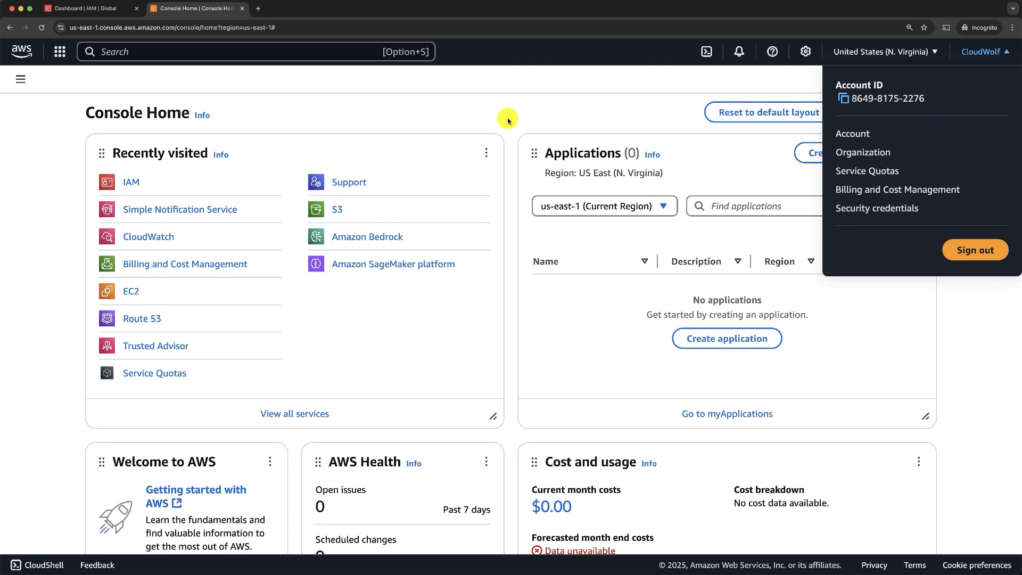
left_click(383, 115)
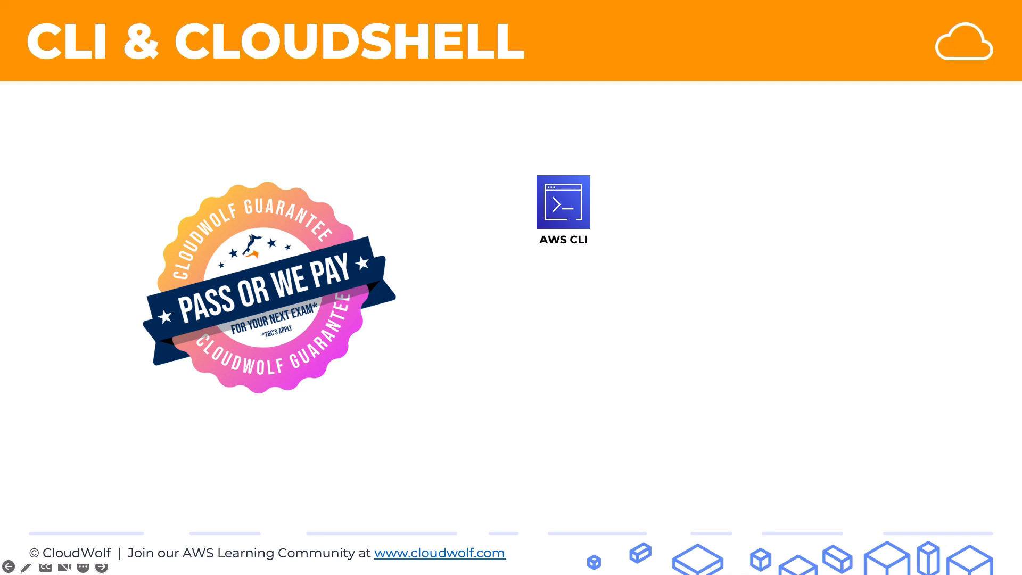
key("Right")
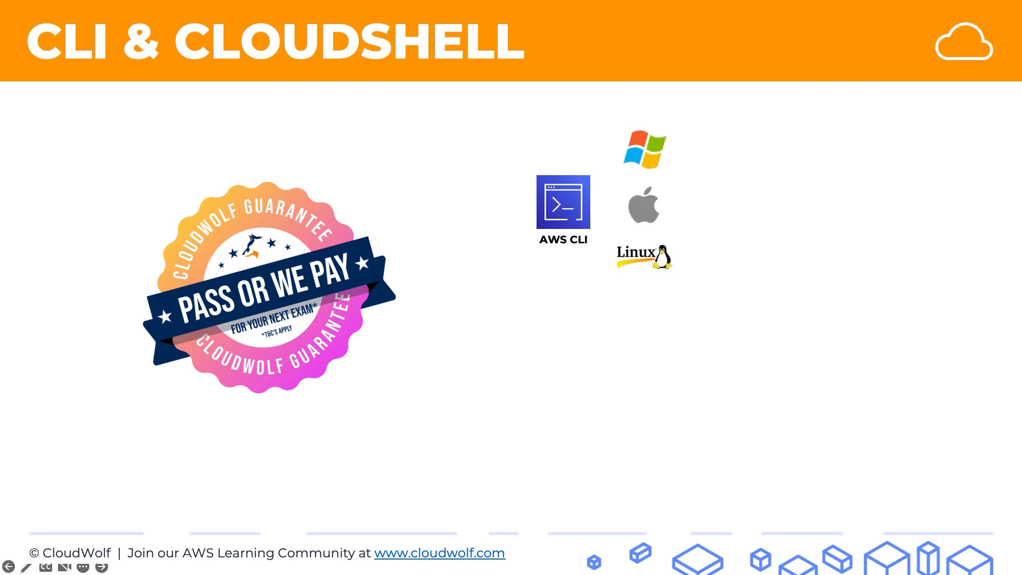
key("Right")
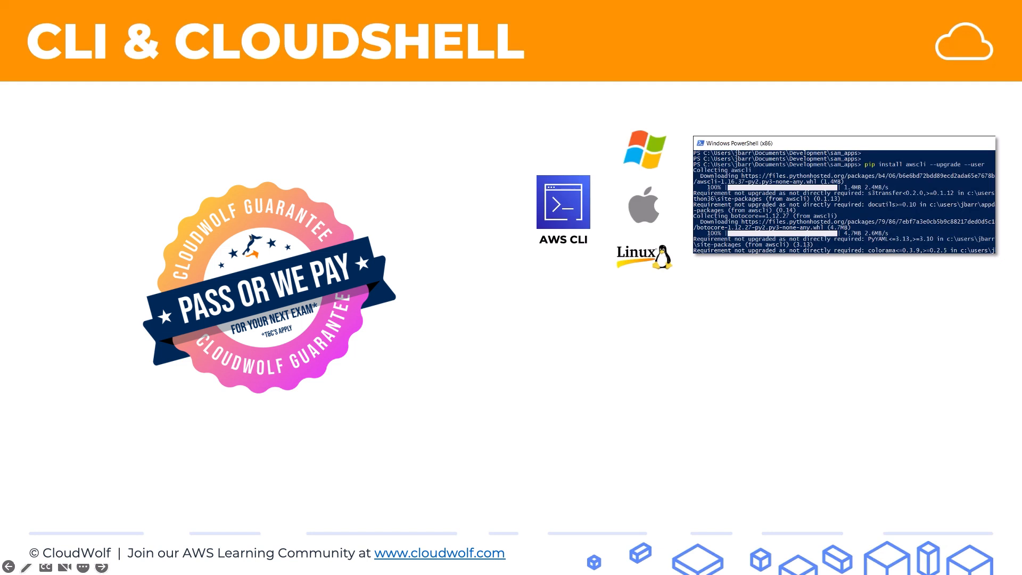
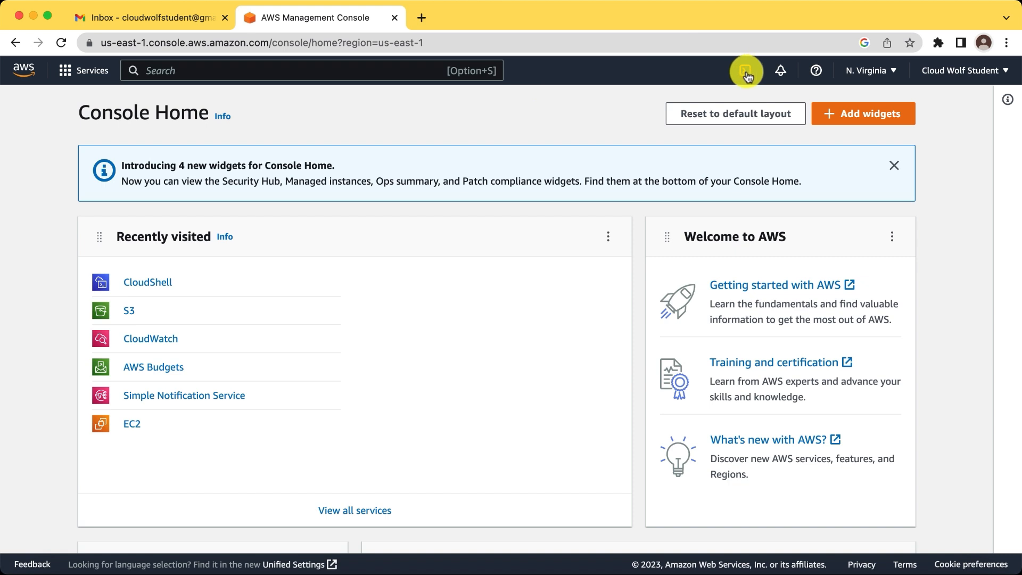
Start CloudShell in N. Virginia (us-east-1) and open the region list to see the other regions
left_click(748, 75)
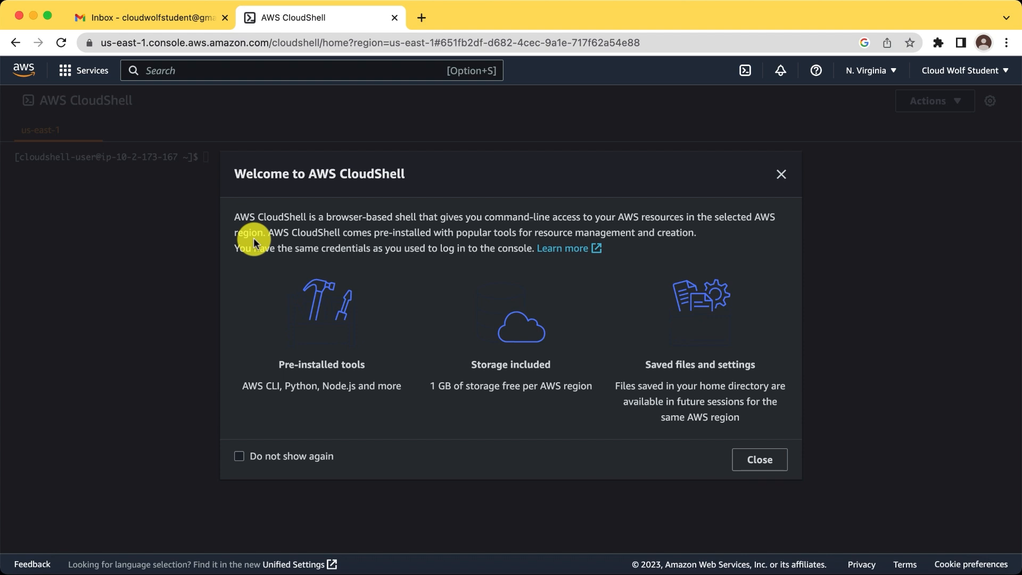
left_click(872, 74)
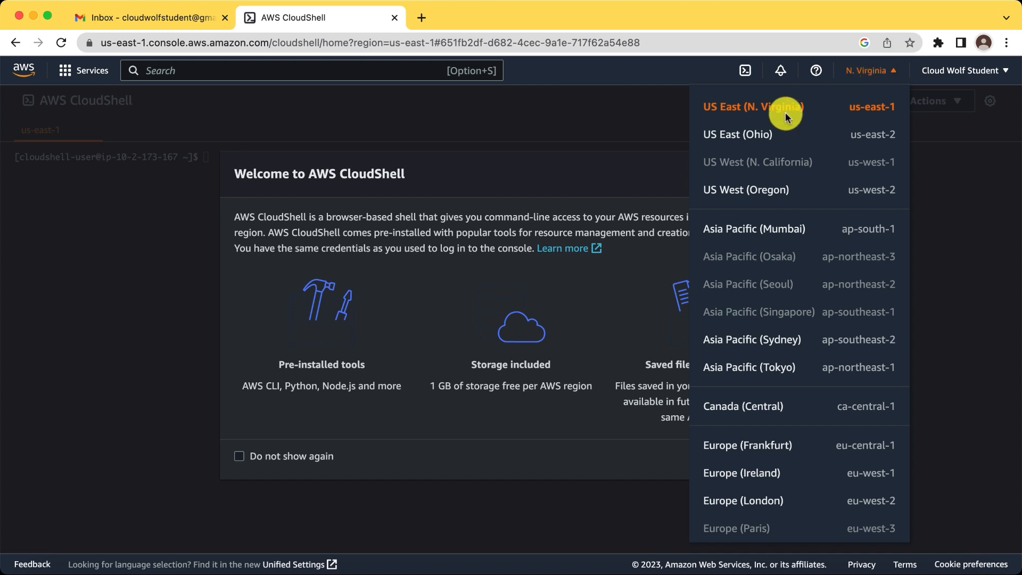
Read the CloudShell Supported Regions and endpoints table in the documentation, then return to CloudShell
left_click(566, 255)
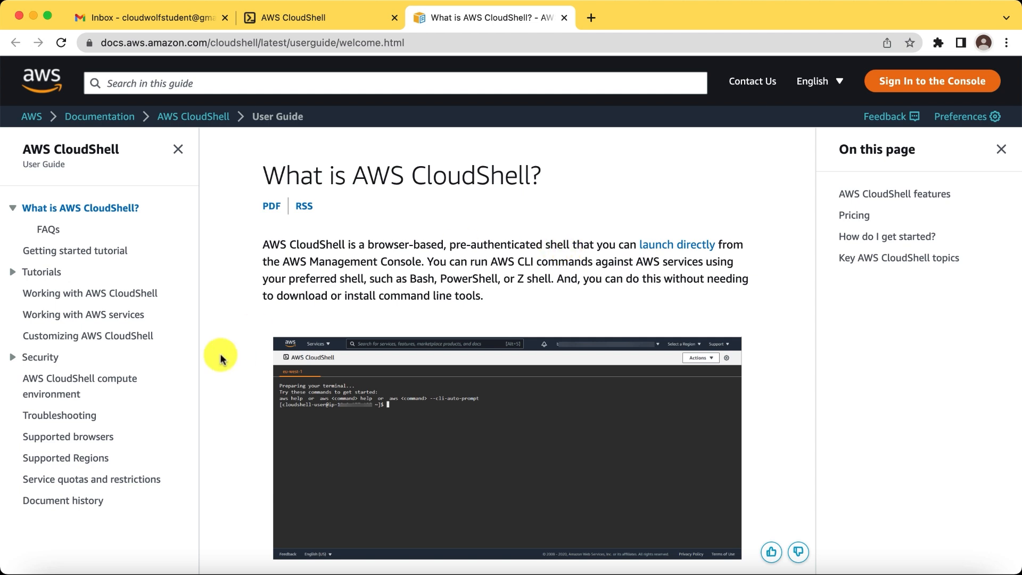
left_click(77, 459)
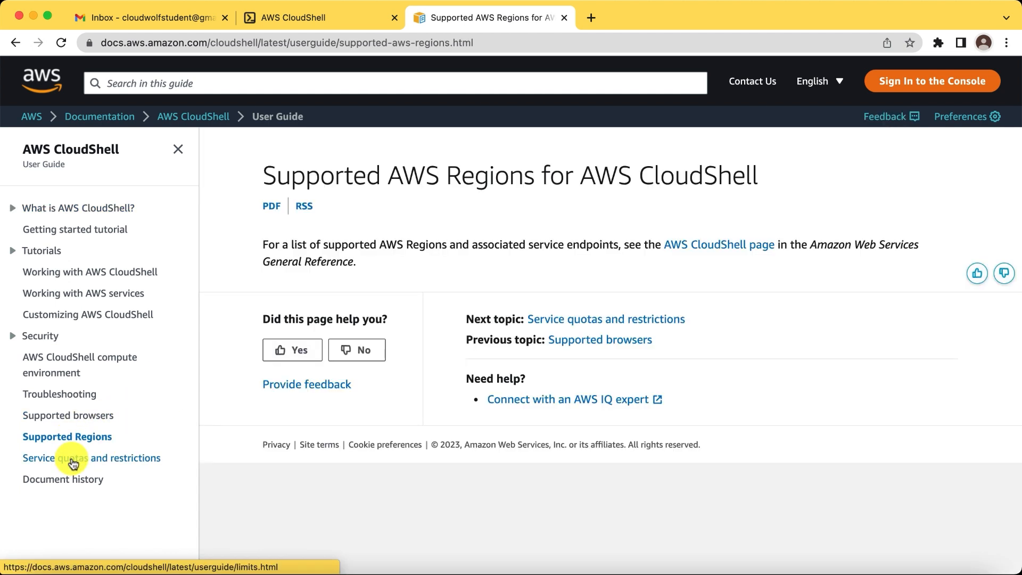
left_click(718, 246)
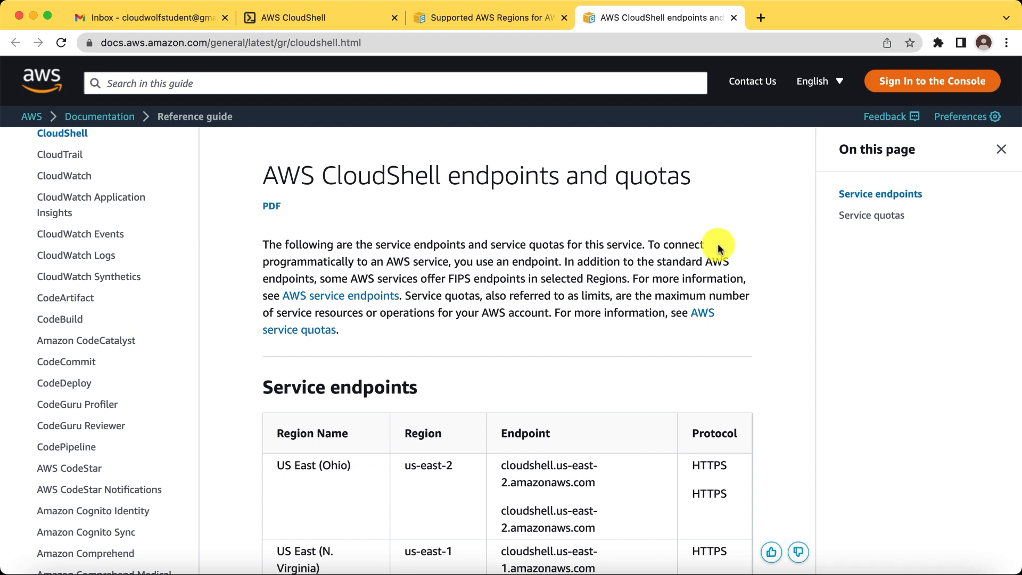
scroll(718, 244, "down", 5)
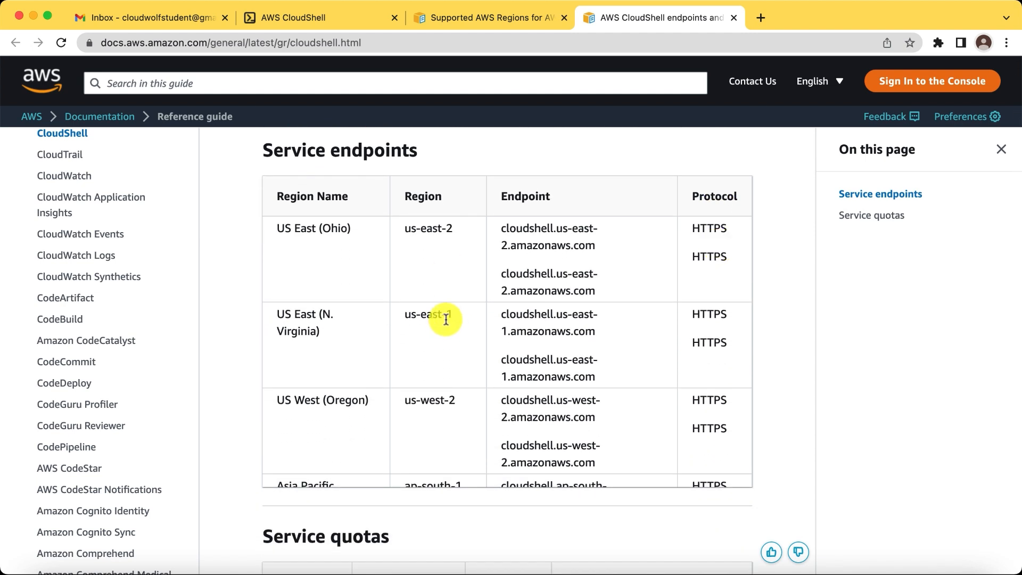
scroll(441, 322, "down", 10)
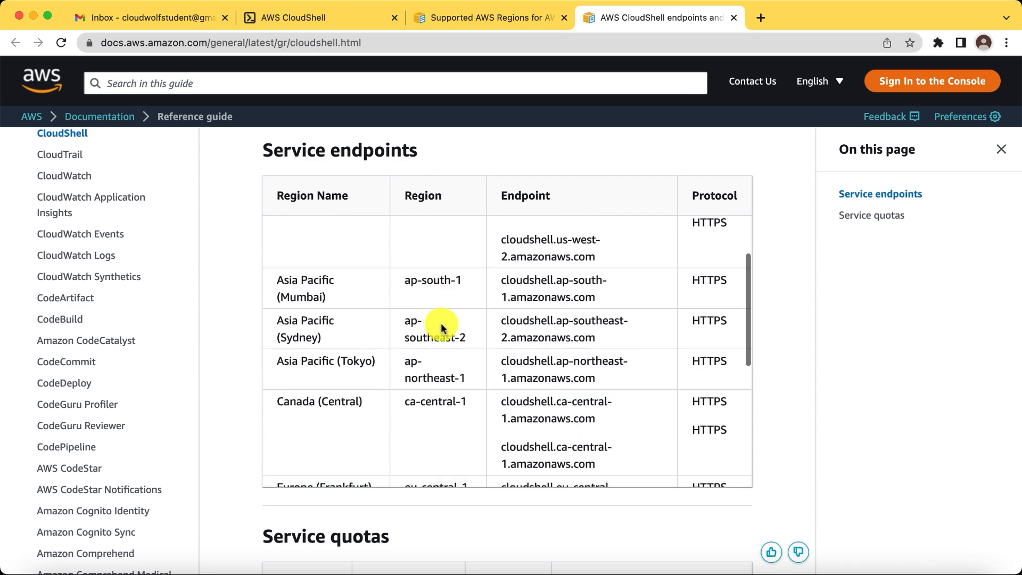
scroll(441, 322, "down", 6)
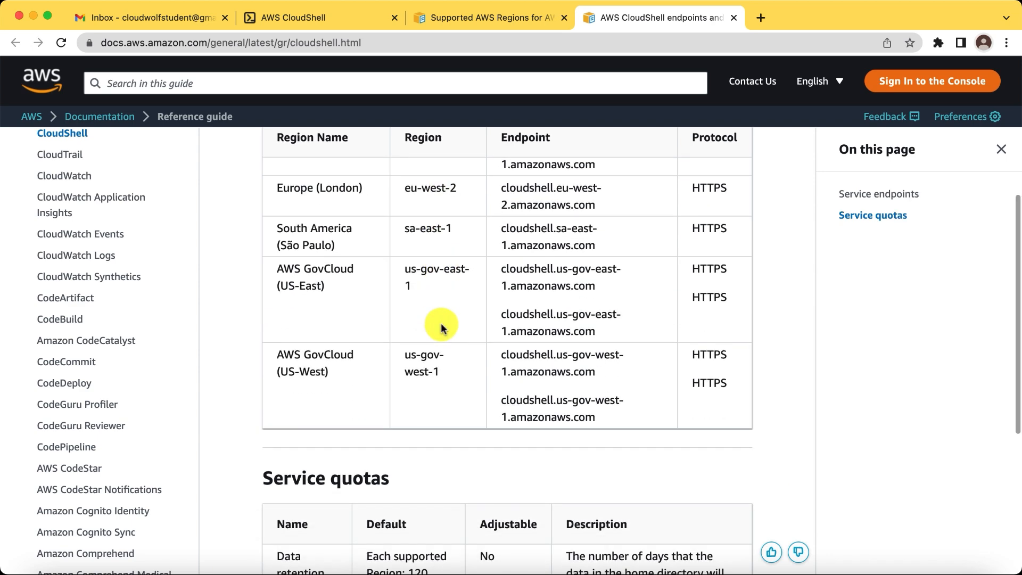
scroll(441, 322, "up", 10)
left_click(311, 19)
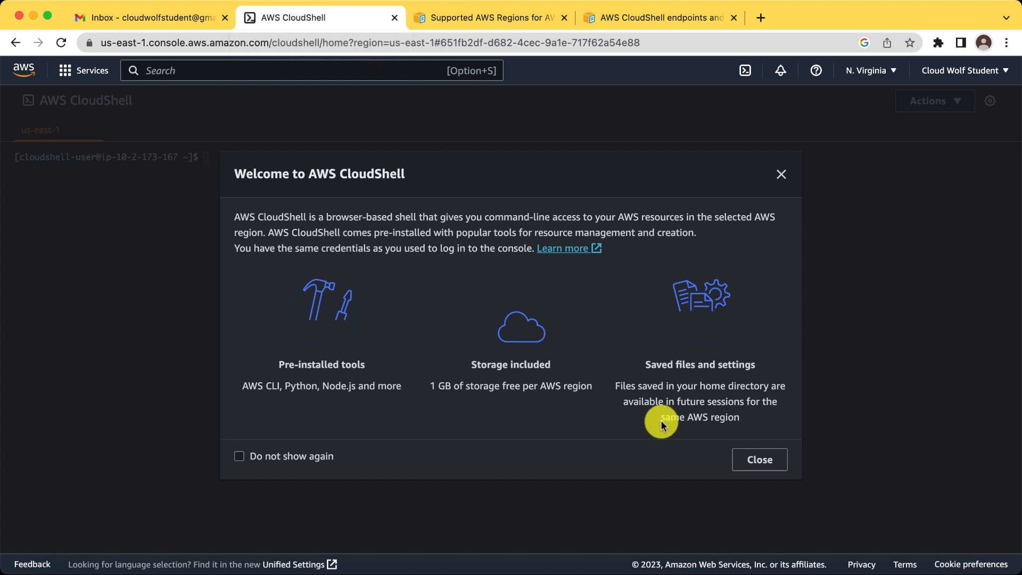
Dismiss the welcome message and list the S3 buckets with aws s3 ls
left_click(752, 460)
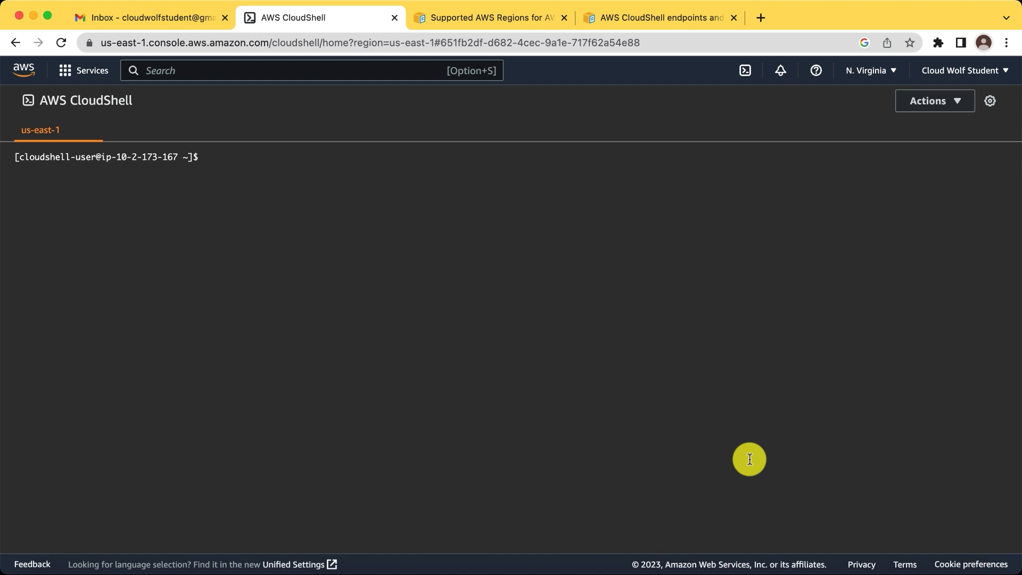
type("aws s3 ls")
key("Return")
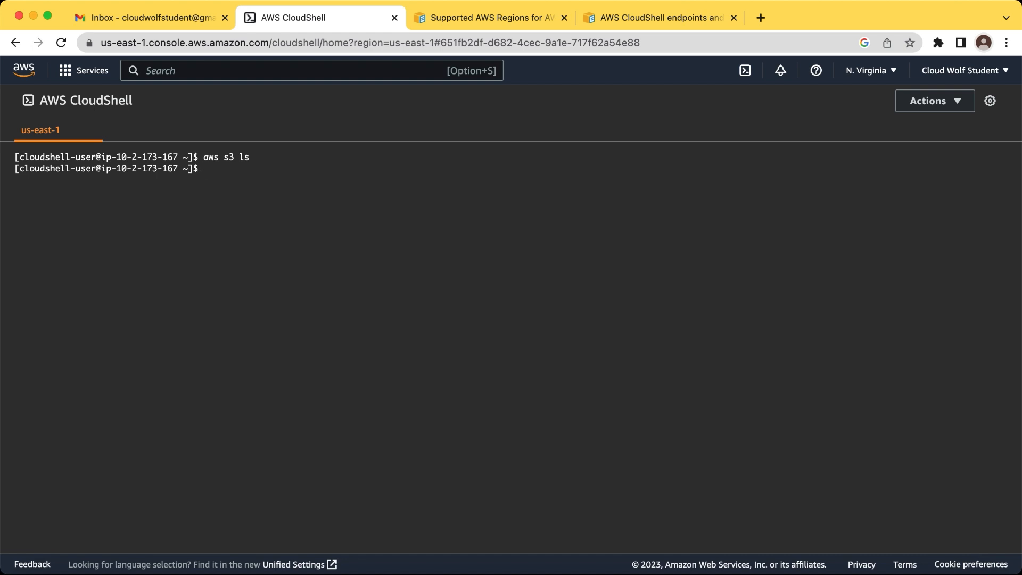
Create readme.txt containing "Hello my friends. Enjoy the Cloud." with echo, then confirm it with ls
type("echo \"\"")
key("Left")
type("Hello my friends. ")
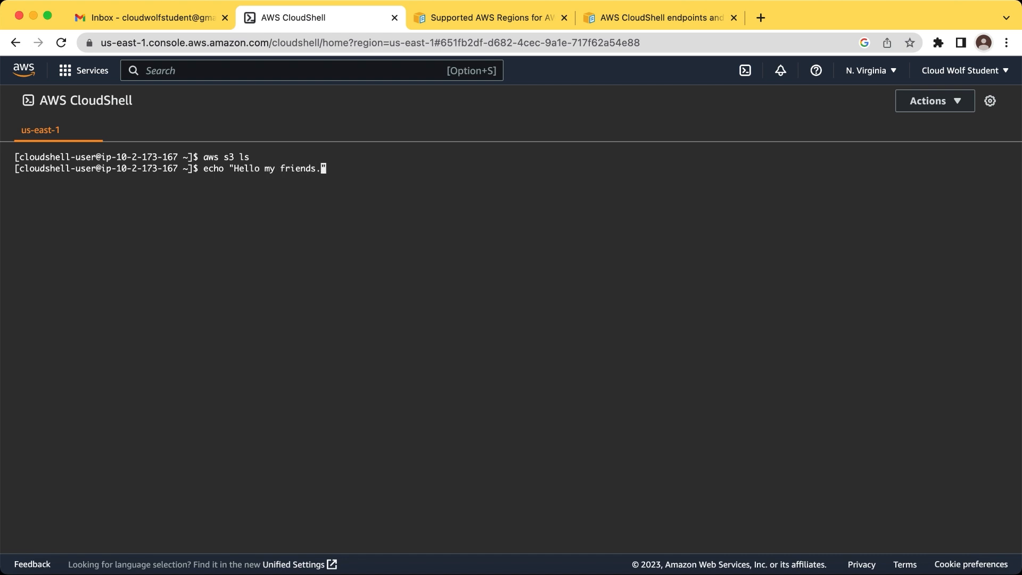
type("Enjoy the Cloud.\" > readme.")
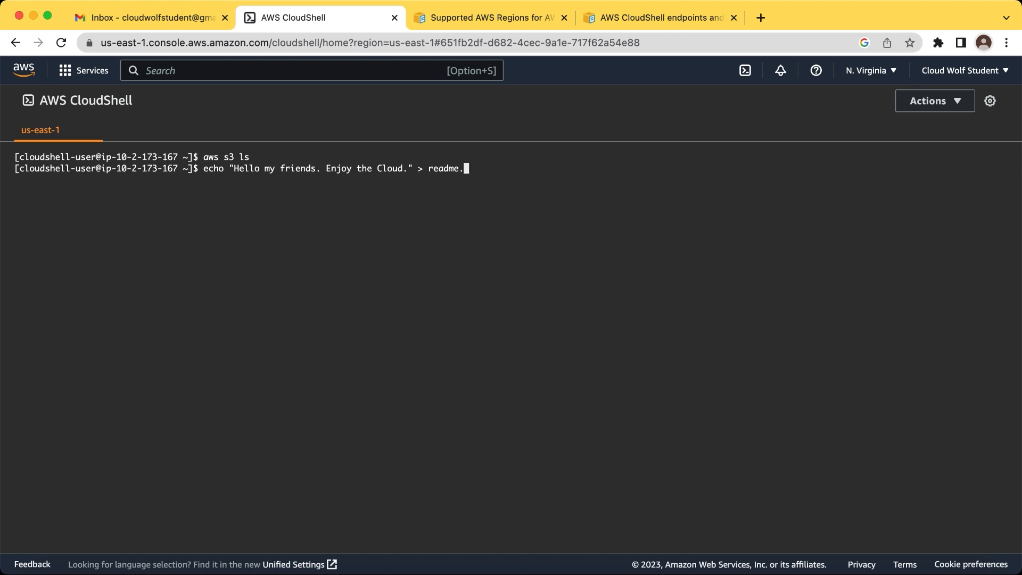
type("txt")
key("Return")
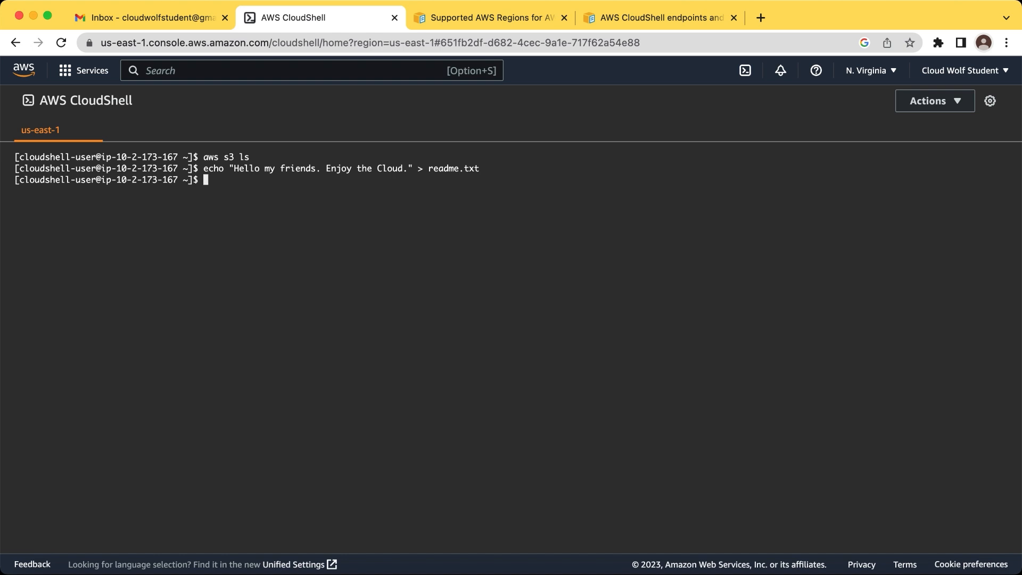
type("ls")
key("Return")
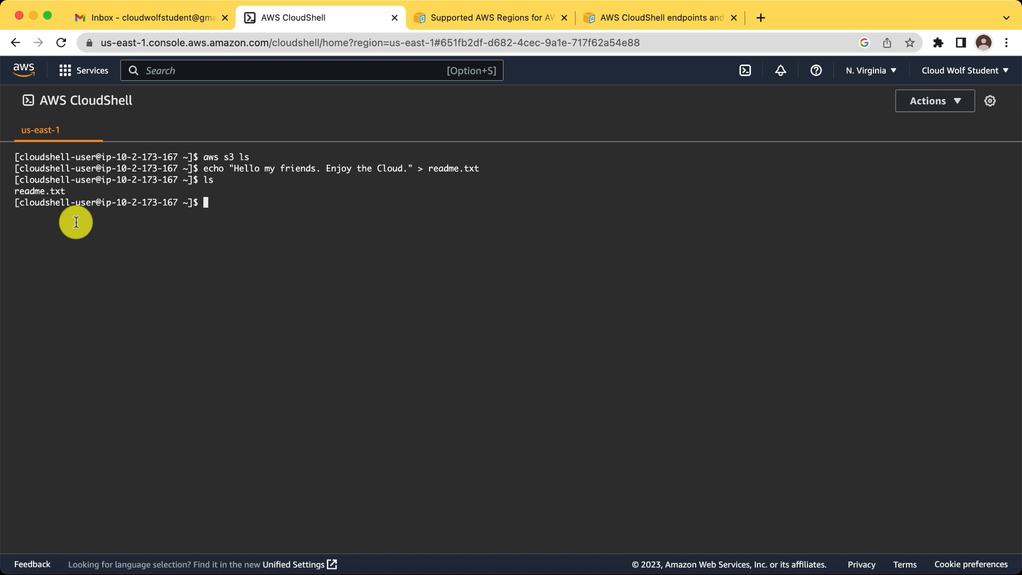
Download readme.txt from CloudShell to the computer using Actions > Download file
left_click(945, 105)
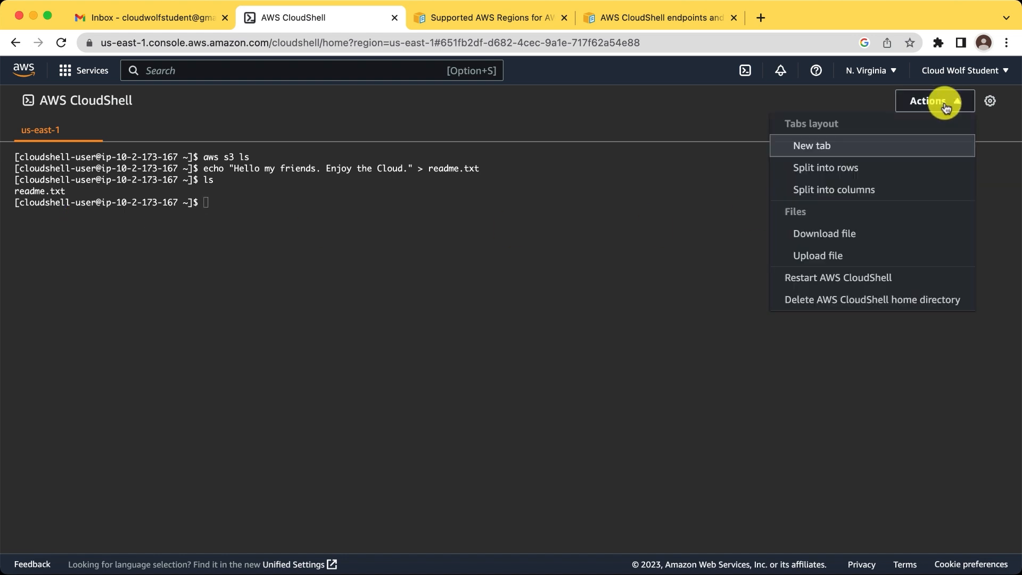
left_click(823, 233)
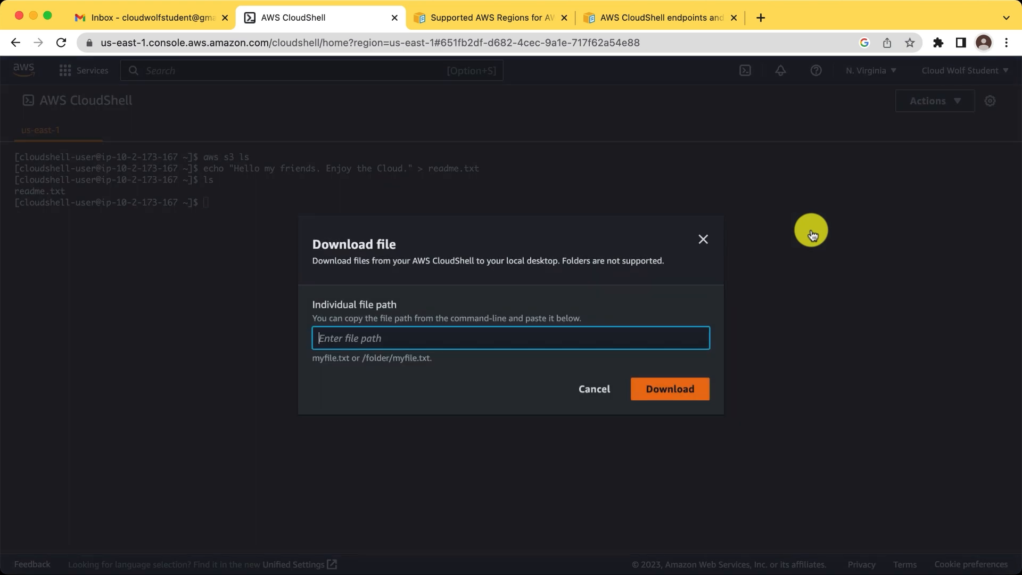
type("readme")
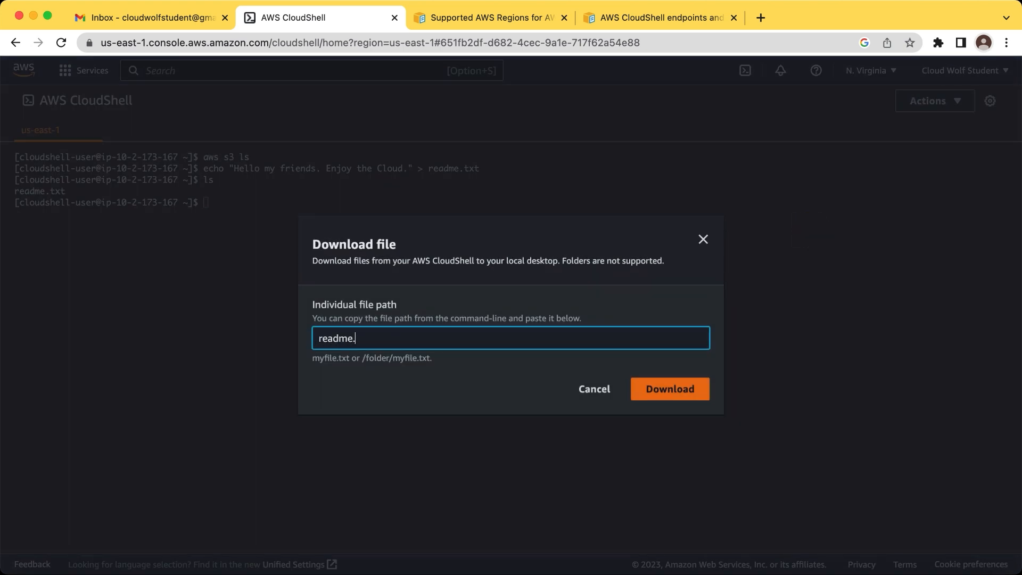
type(".txt")
left_click(660, 394)
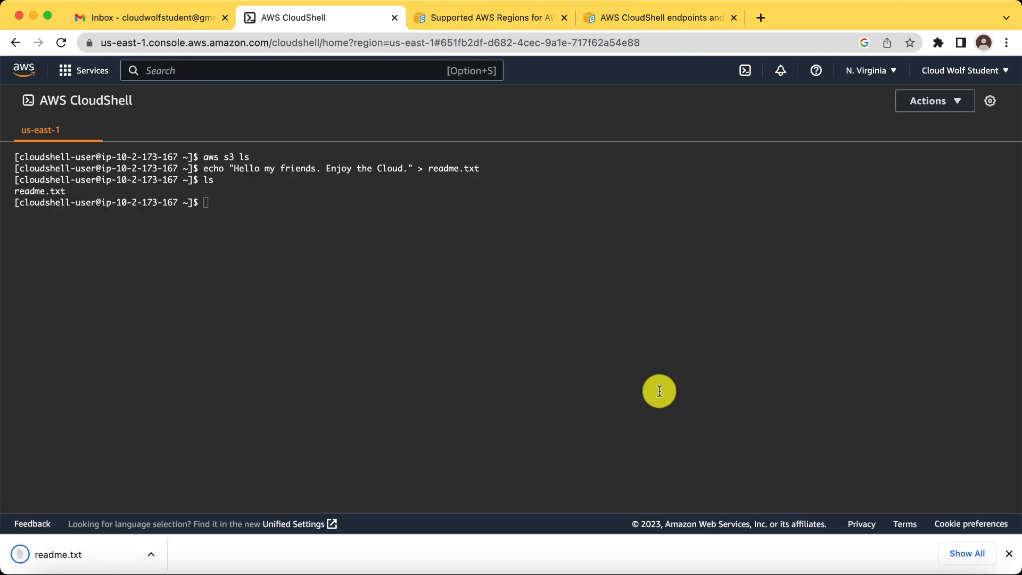
left_click(921, 106)
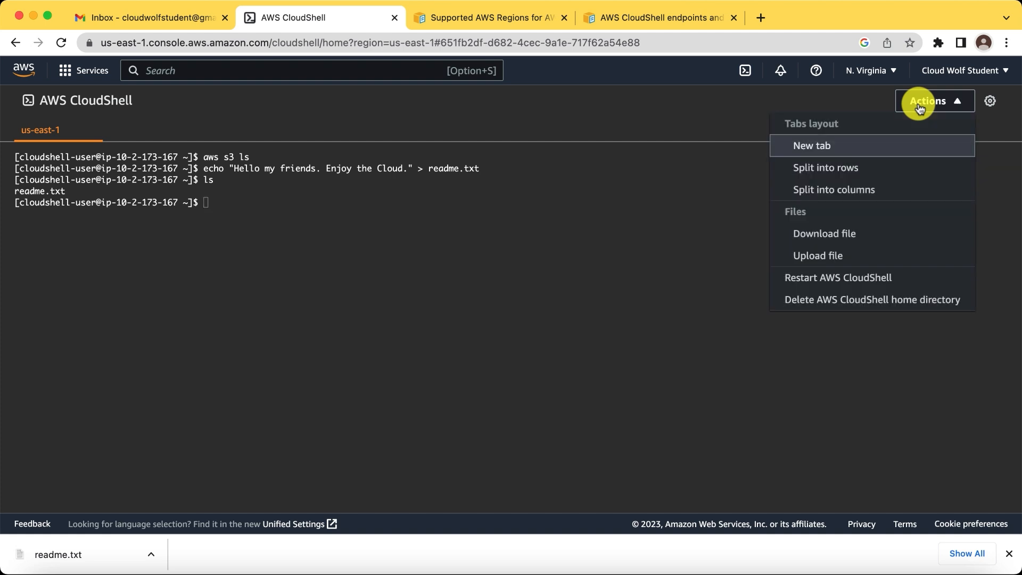
Upload data.csv from the Desktop to CloudShell and list the home directory to confirm it
left_click(823, 256)
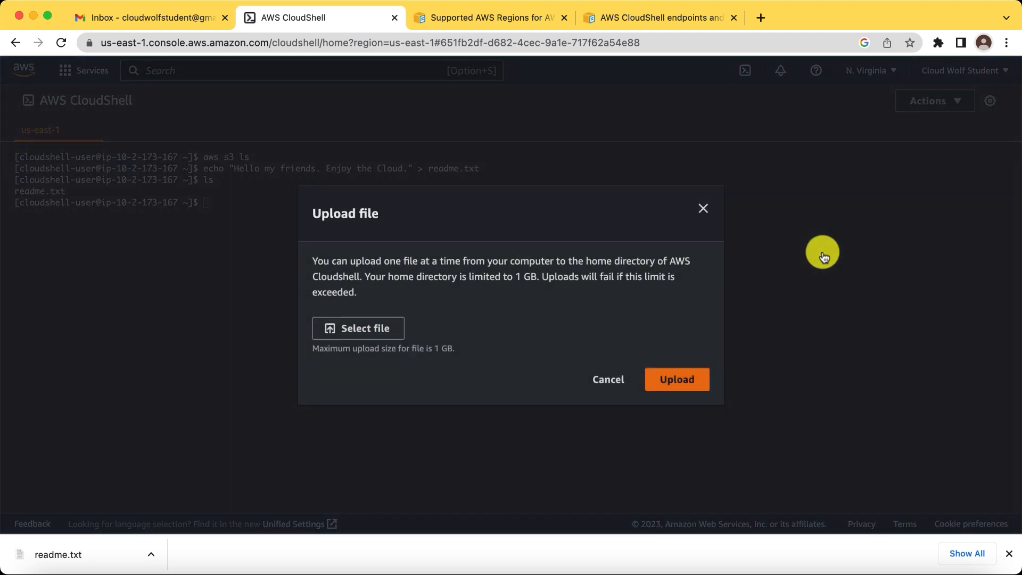
left_click(377, 330)
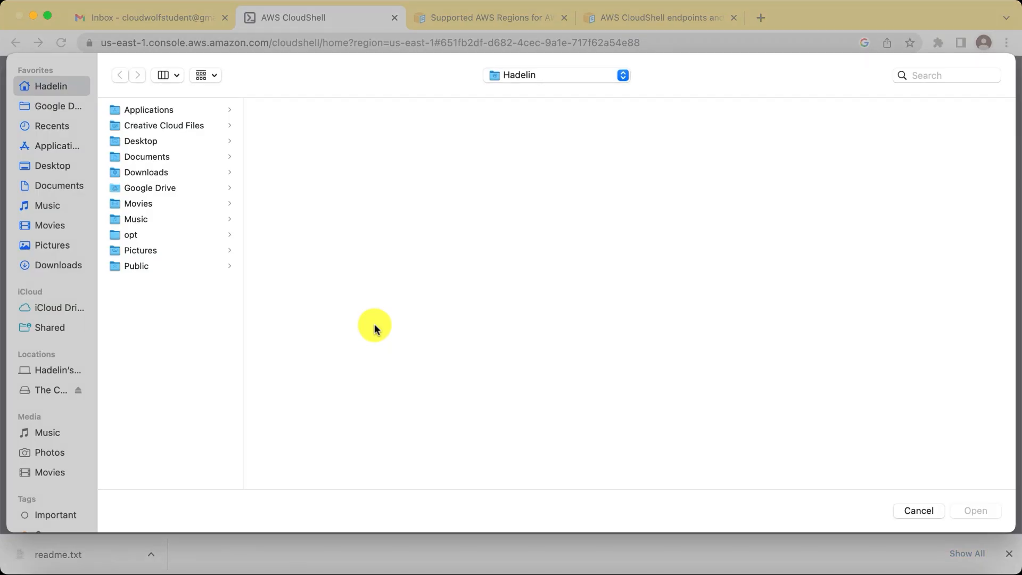
left_click(51, 168)
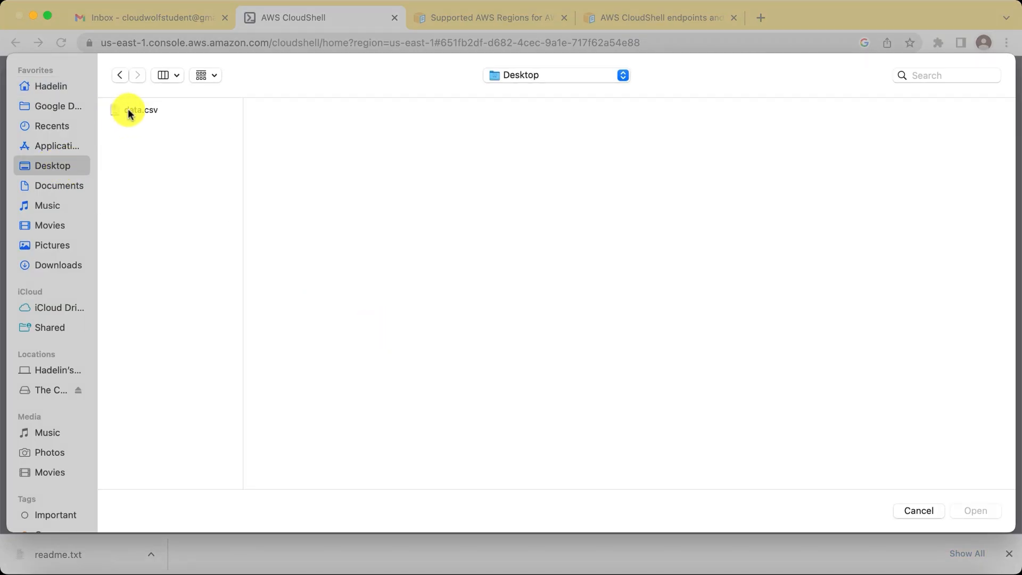
left_click(131, 110)
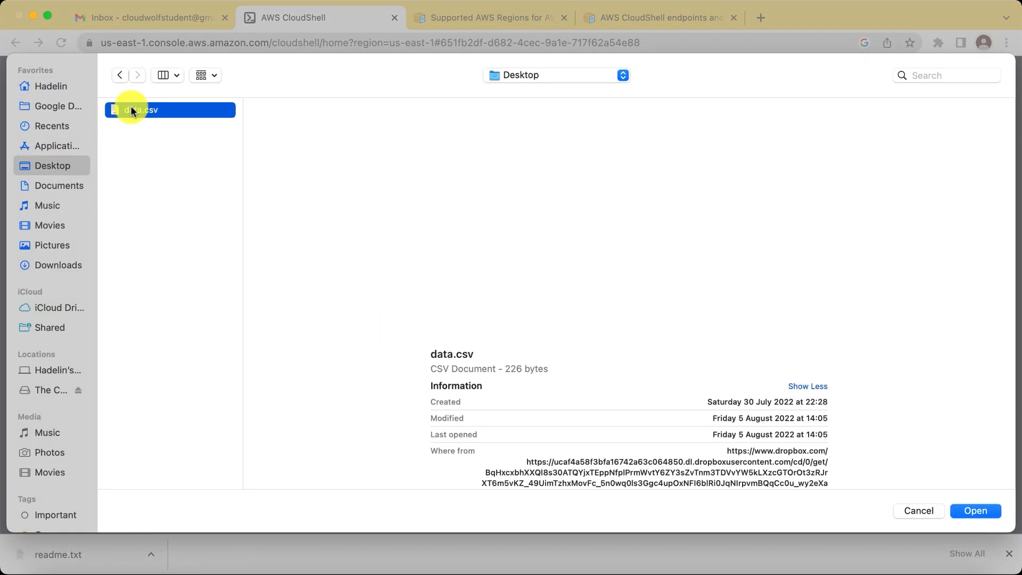
left_click(976, 511)
left_click(678, 395)
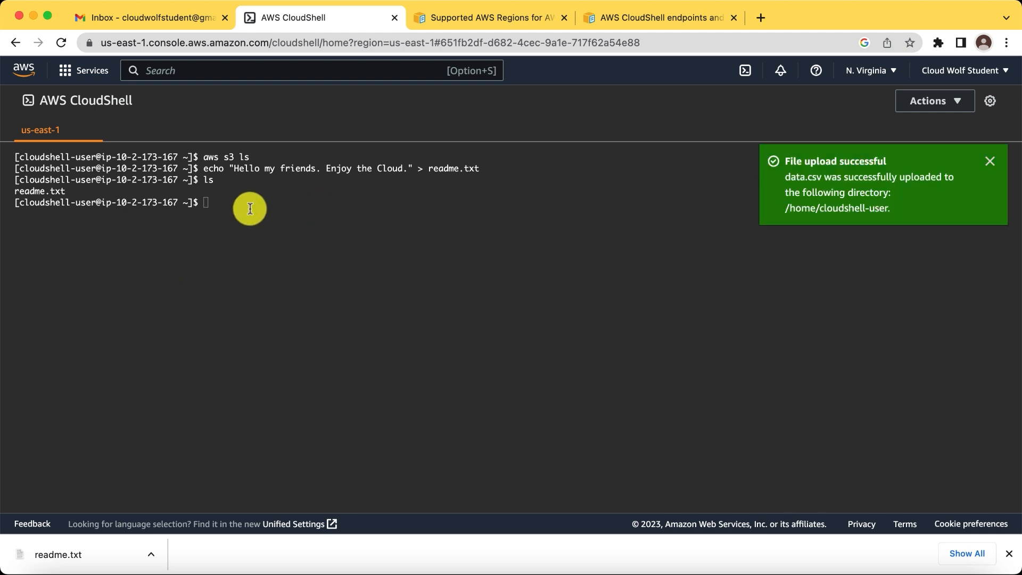
type("ls")
key("Return")
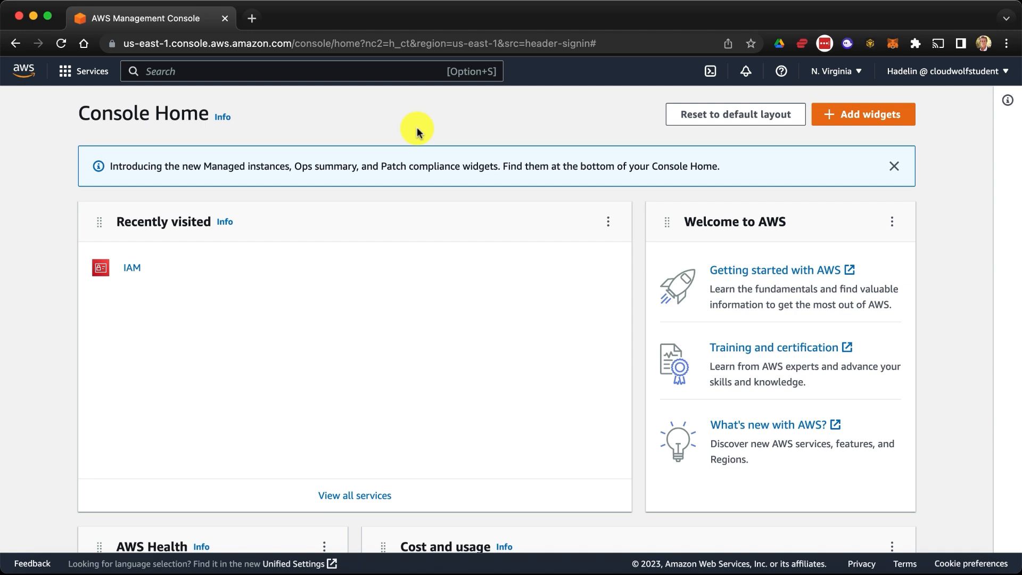
Search the web for 'aws cli' and open the AWS CLI installation guide
left_click(252, 18)
type("aws cli")
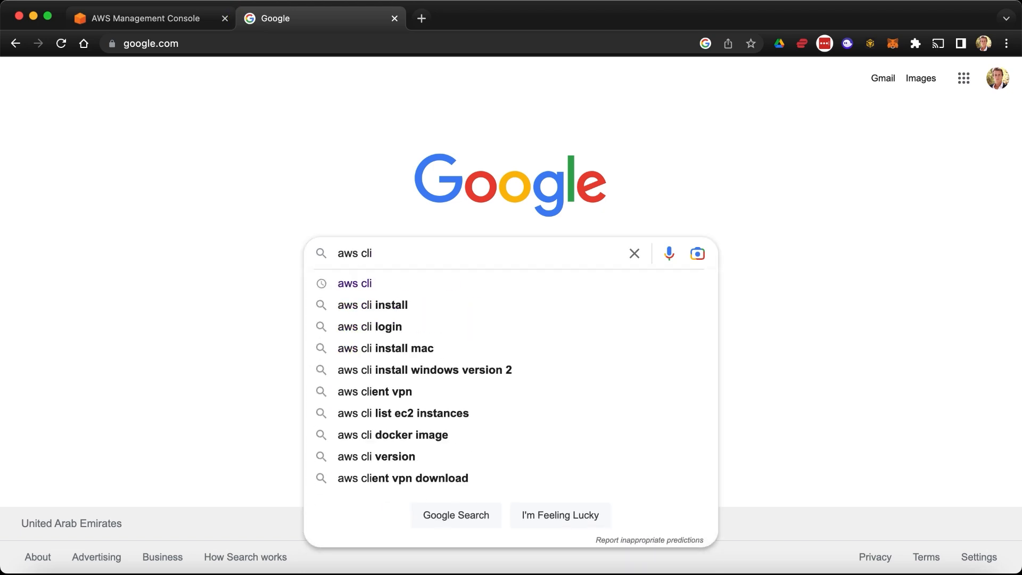
key("Return")
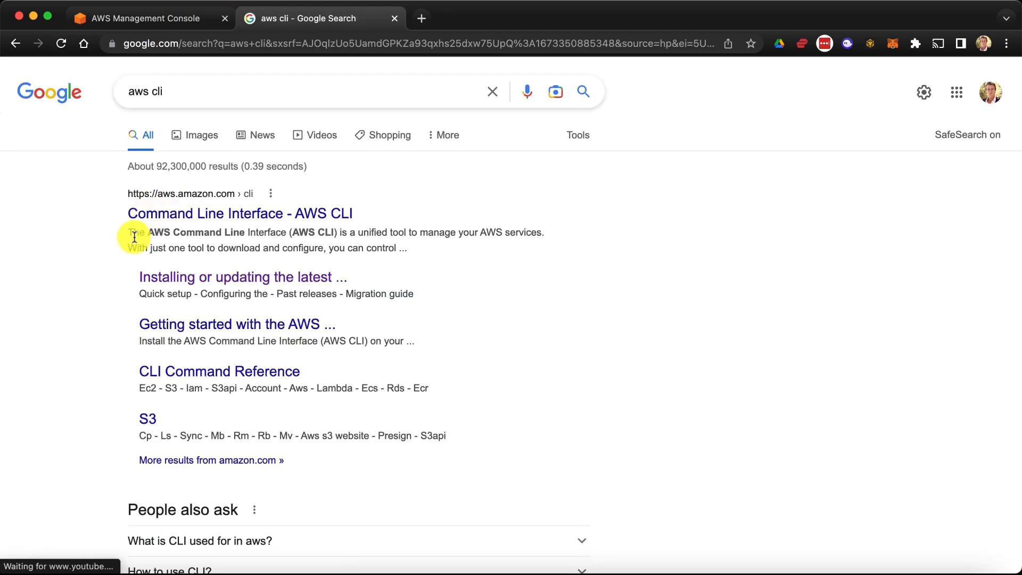
left_click(176, 278)
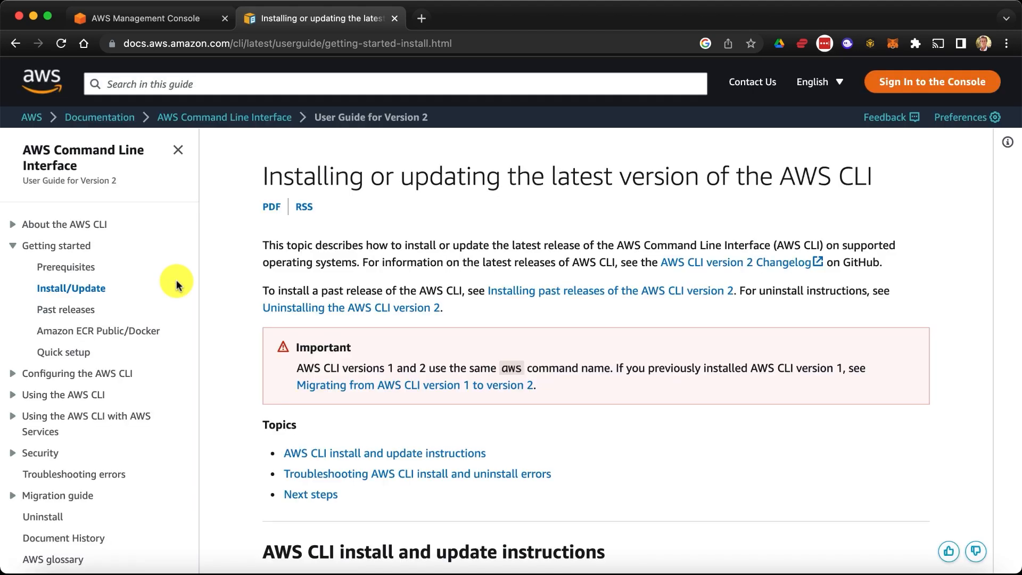
Expand the Linux, Windows and macOS install instructions in the guide
scroll(233, 353, "down", 7)
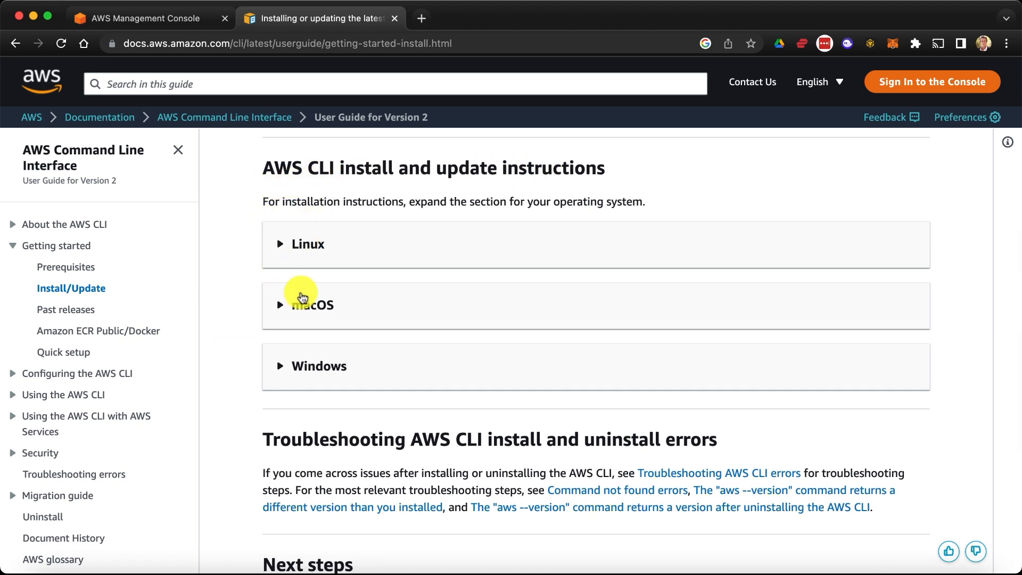
left_click(303, 254)
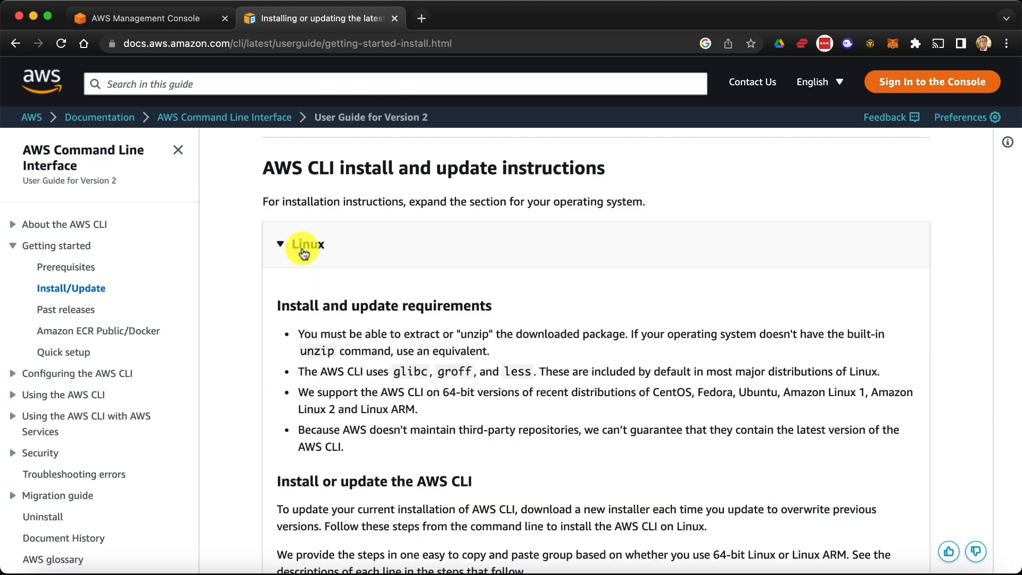
scroll(247, 339, "down", 3)
scroll(247, 338, "down", 8)
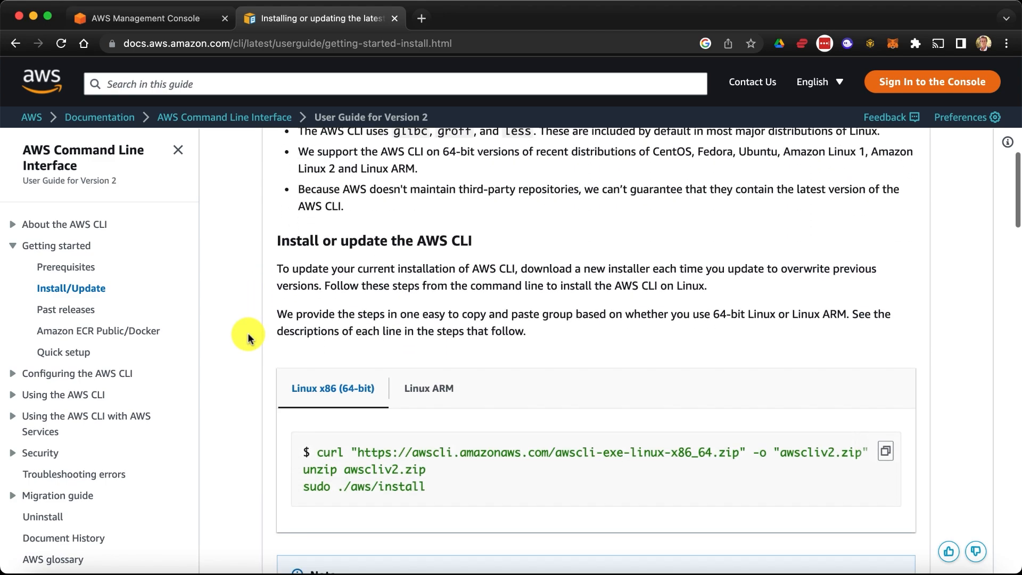
scroll(248, 338, "down", 20)
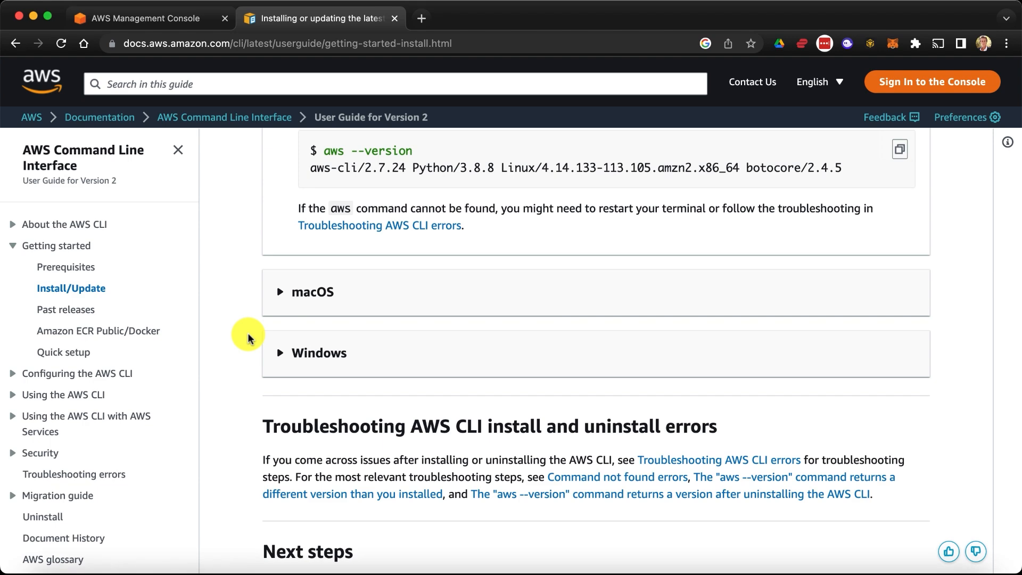
left_click(281, 353)
scroll(285, 355, "down", 4)
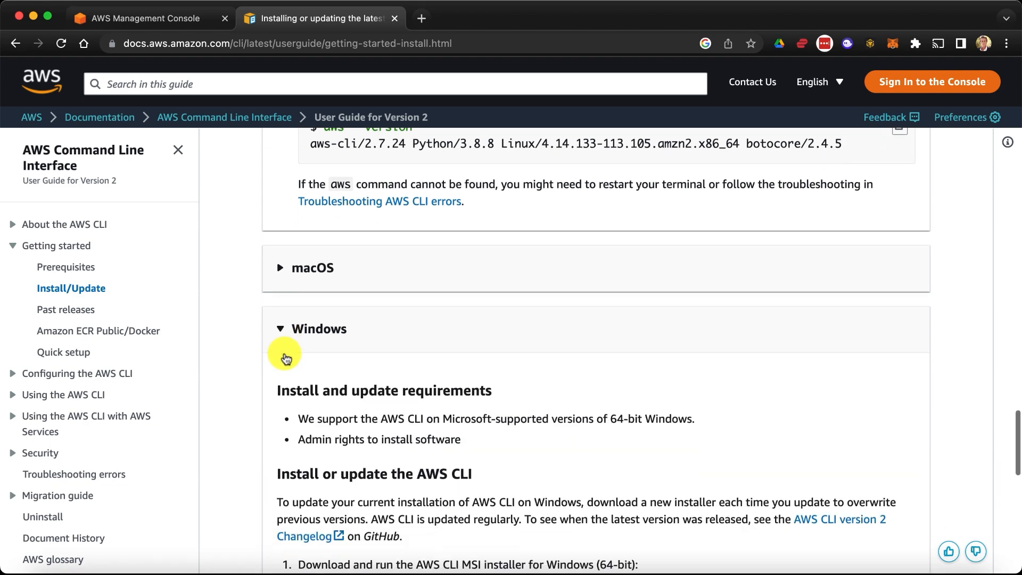
scroll(277, 354, "down", 3)
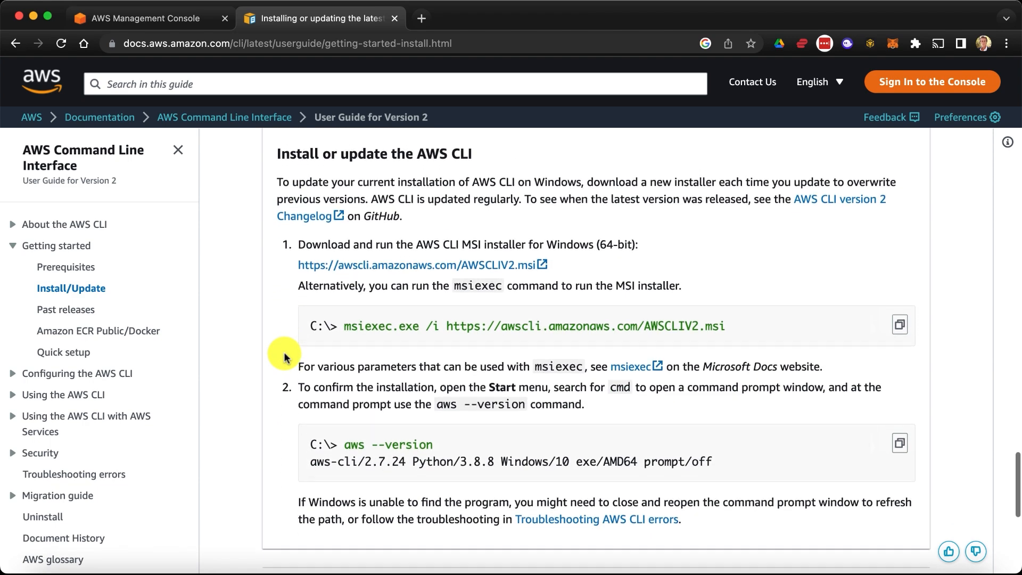
scroll(285, 358, "up", 3)
scroll(284, 356, "up", 3)
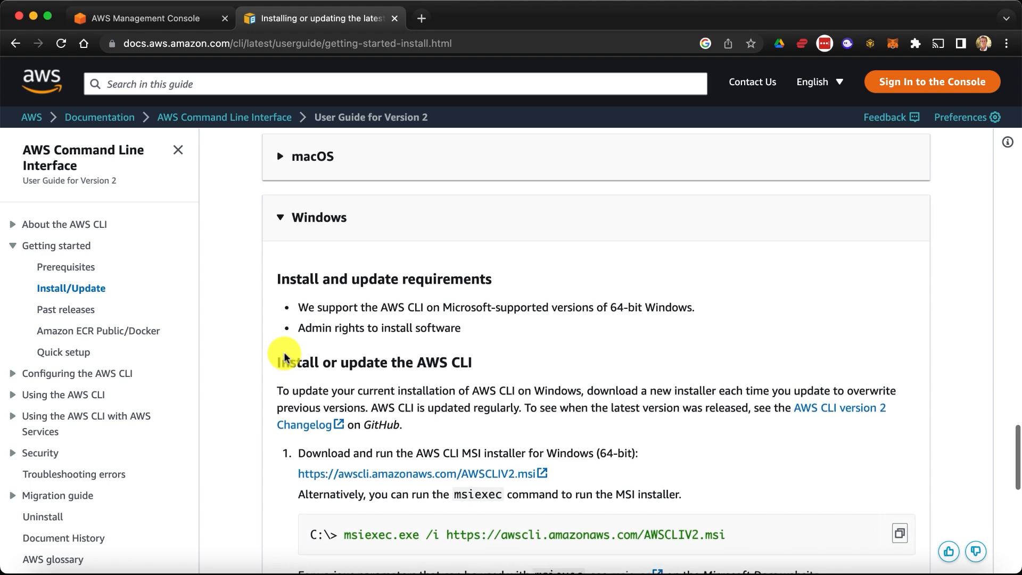
left_click(296, 157)
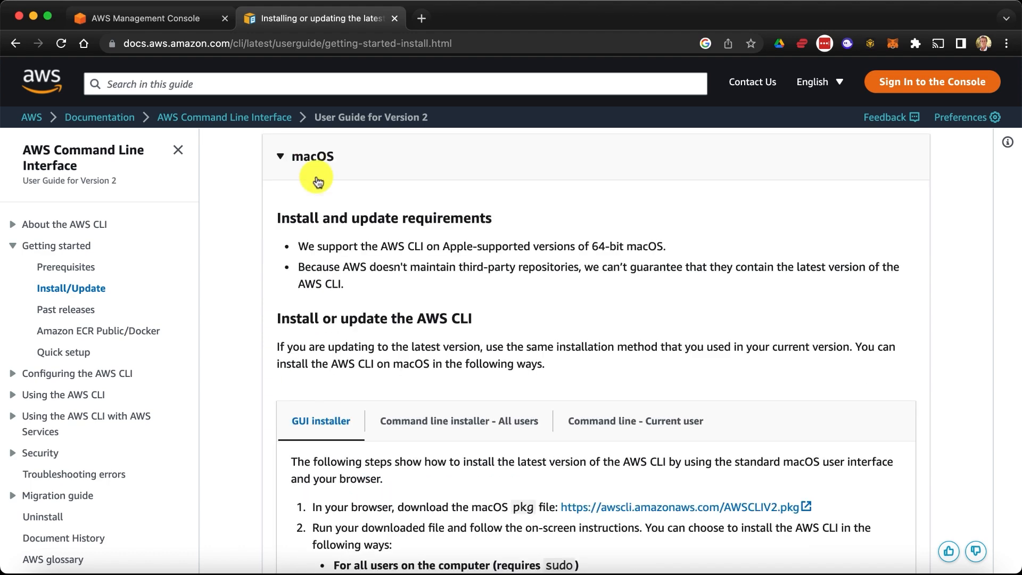
Download the macOS installer AWSCLIV2.pkg and save it to the Desktop
left_click(624, 510)
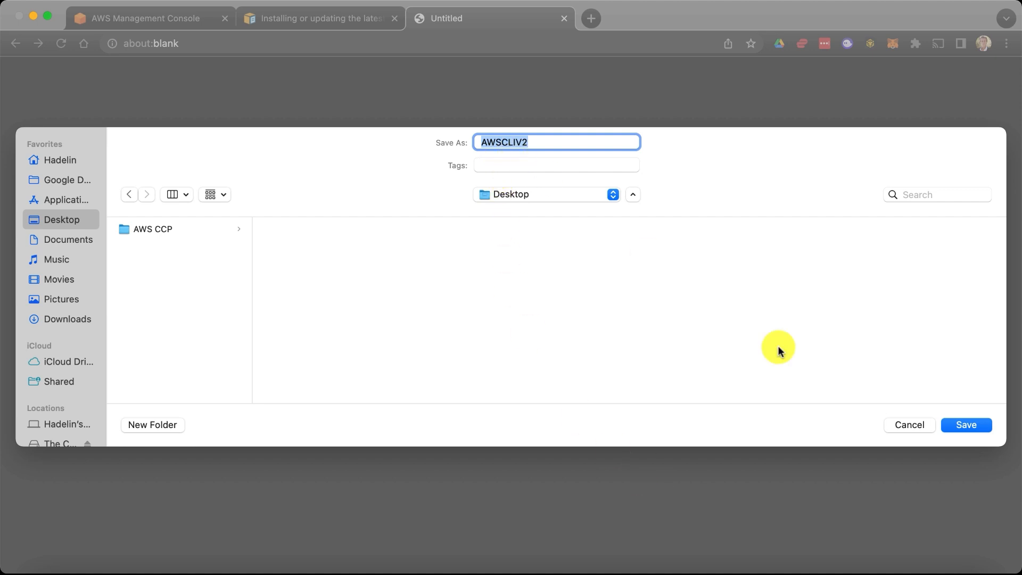
left_click(957, 424)
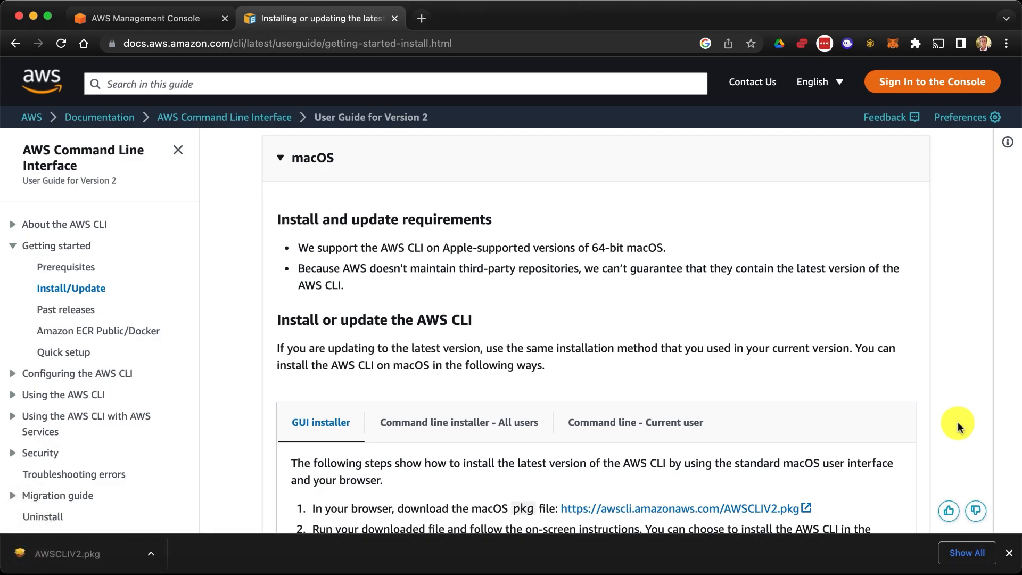
key("ctrl+Up")
left_click(441, 188)
Install AWSCLIV2.pkg, accepting the license, with the standard installation, then close the installer
left_click(337, 64)
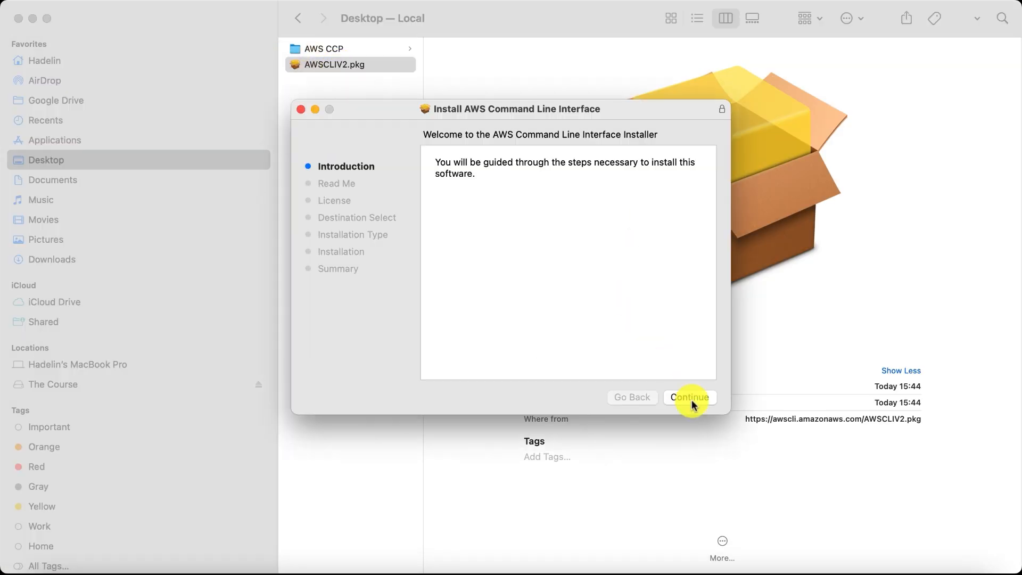
left_click(690, 398)
left_click(691, 397)
left_click(690, 398)
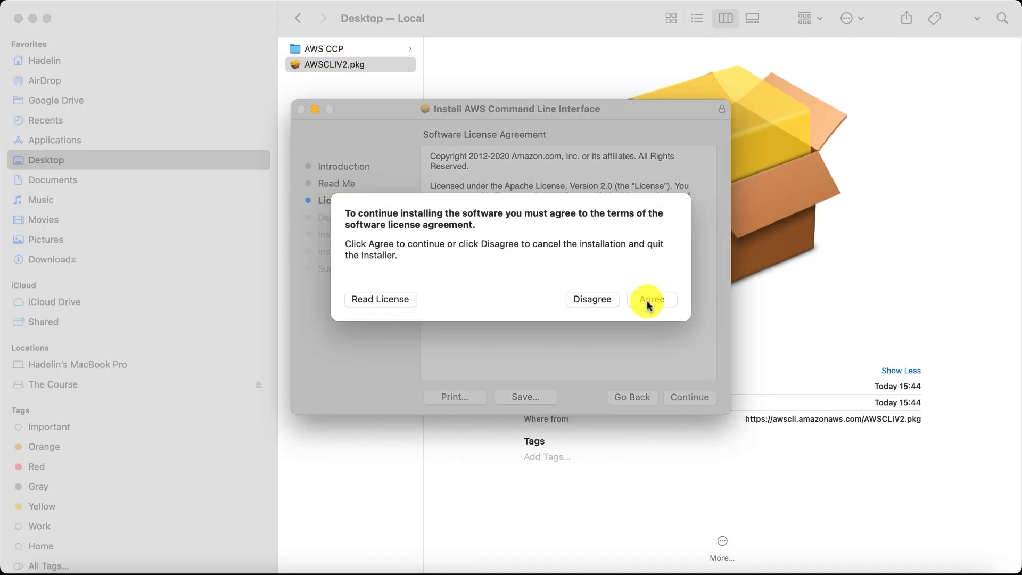
left_click(647, 301)
left_click(688, 398)
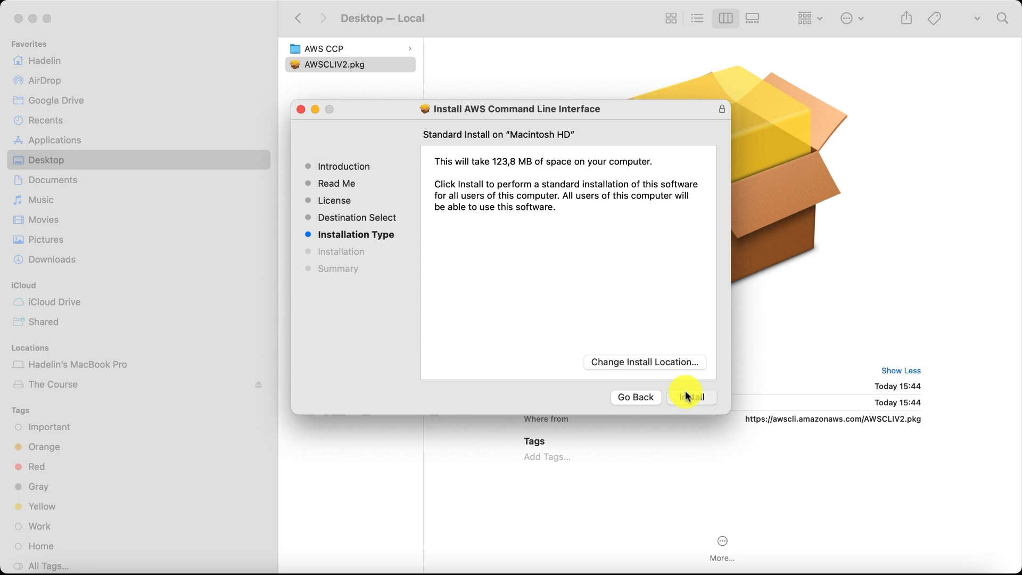
left_click(688, 397)
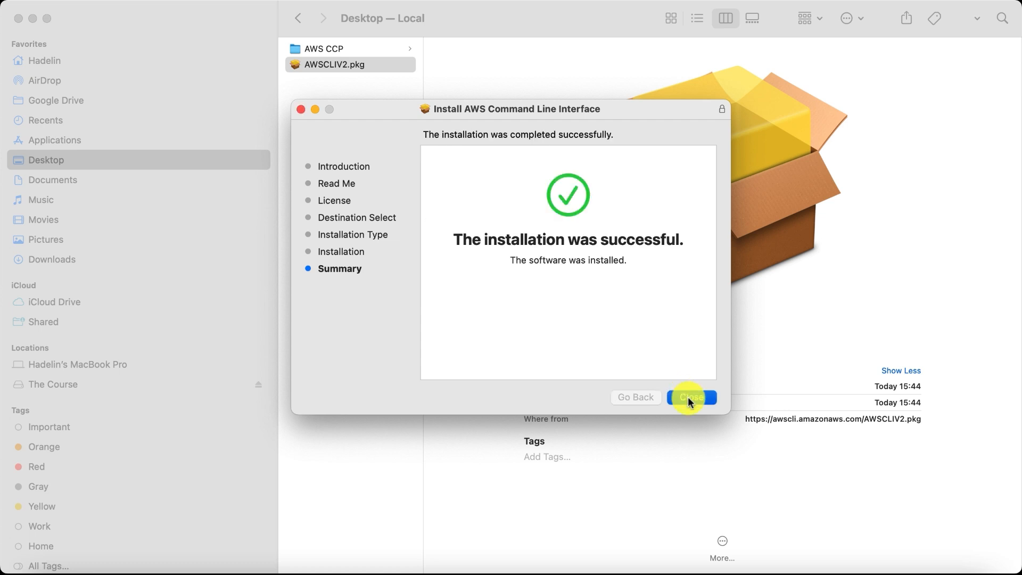
left_click(688, 397)
left_click(671, 392)
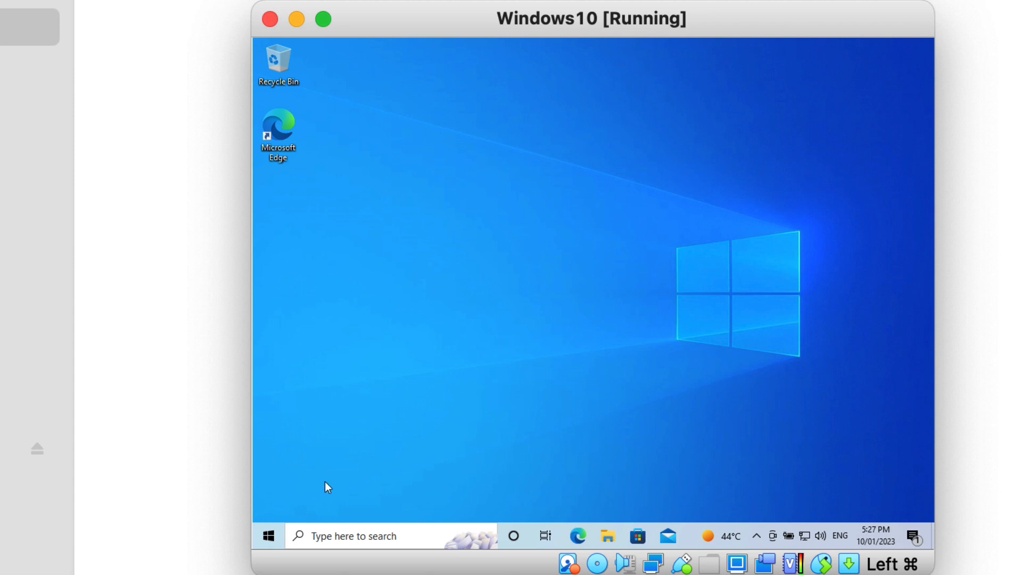
Launch Windows PowerShell from the Start menu's Windows PowerShell folder in the Windows10 VM
left_click(268, 534)
scroll(400, 346, "down", 10)
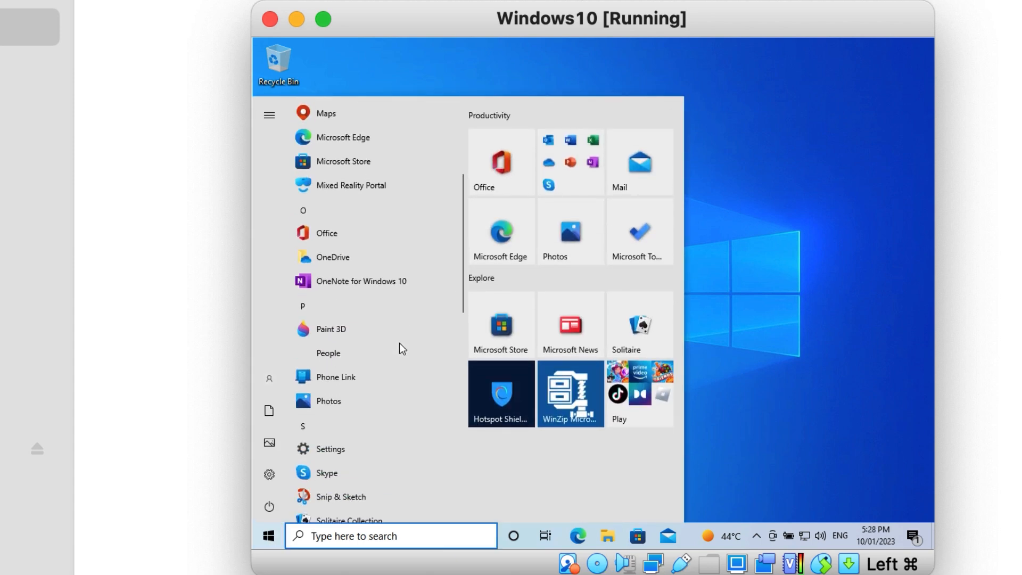
scroll(399, 343, "down", 7)
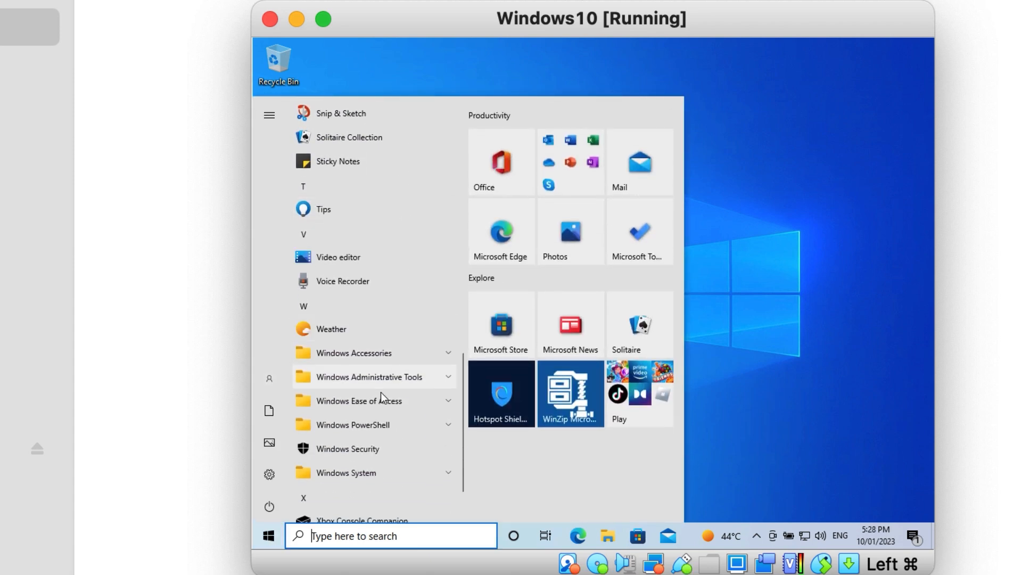
left_click(446, 425)
left_click(371, 450)
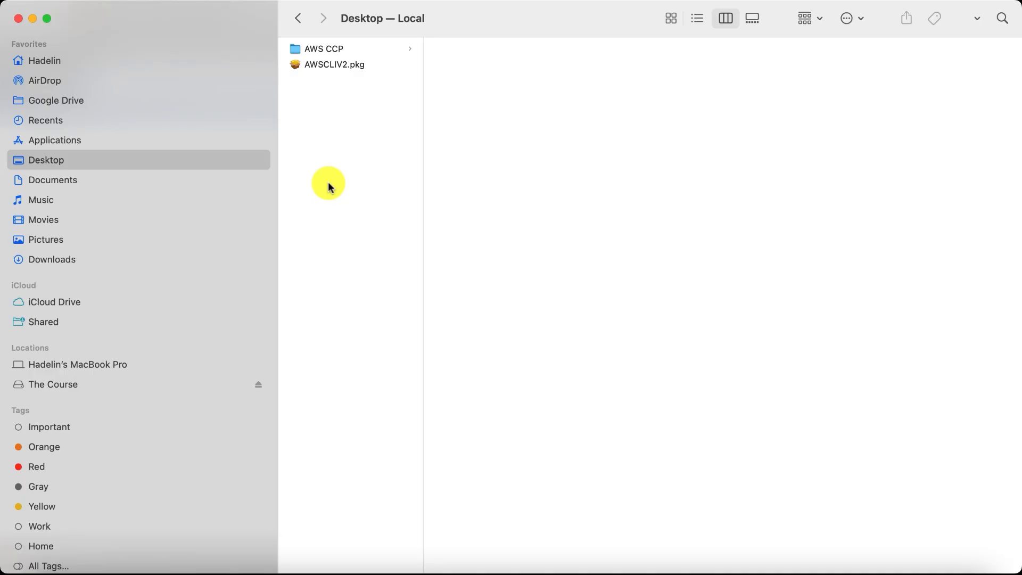
Launch Terminal and run aws s3 ls, which fails with 'Unable to locate credentials'
key("super+space")
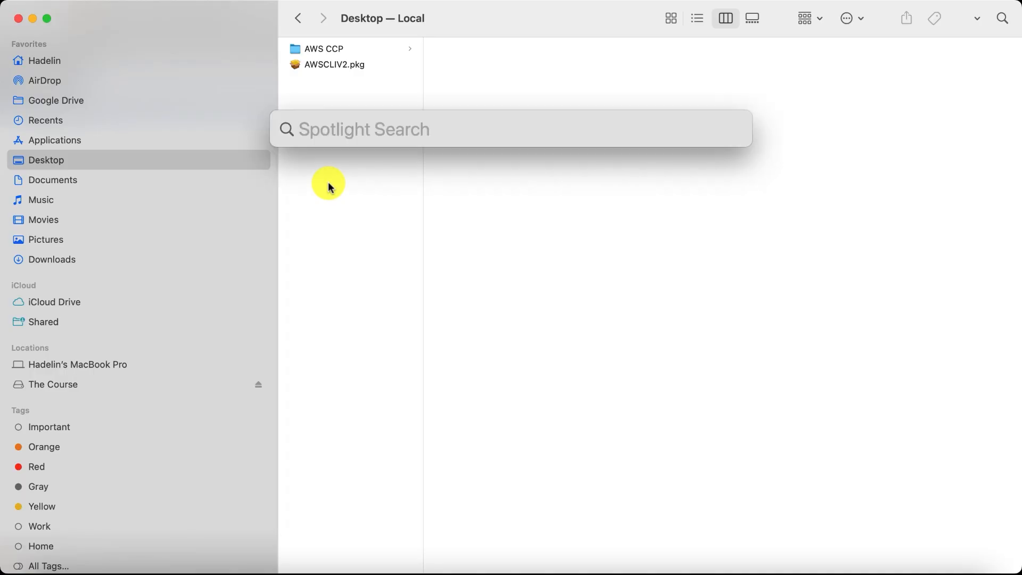
type("terminal")
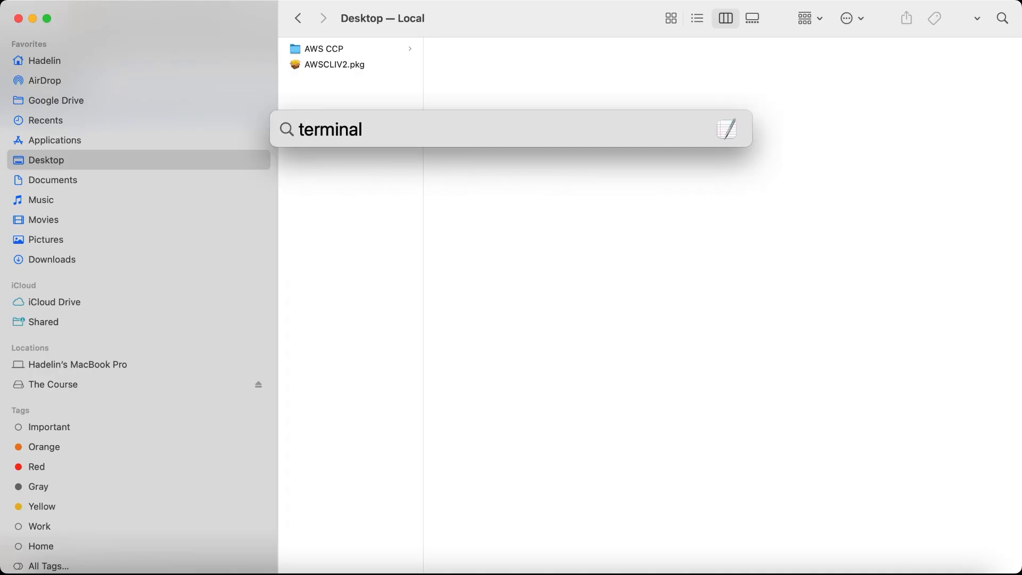
key("Return")
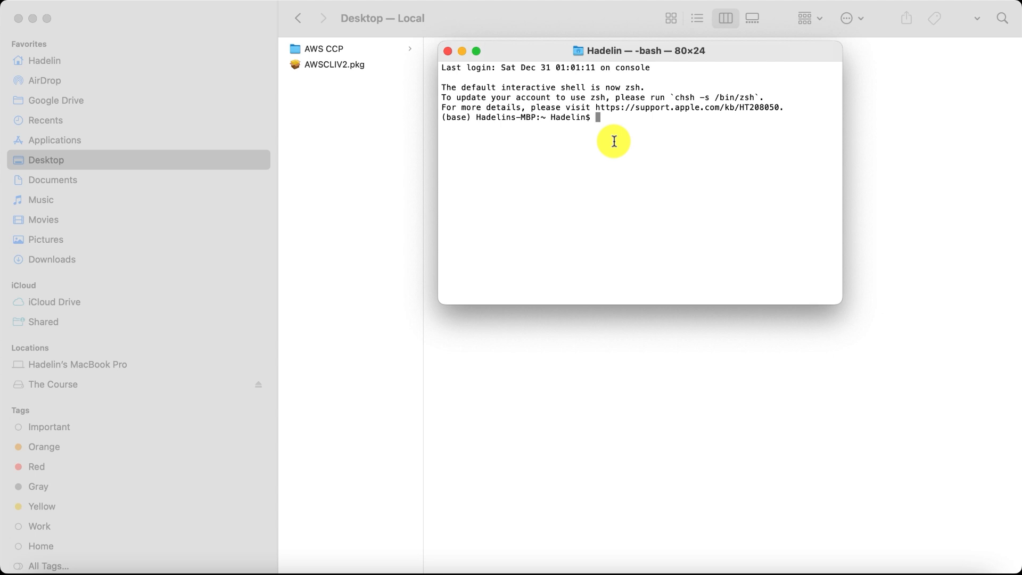
type("a")
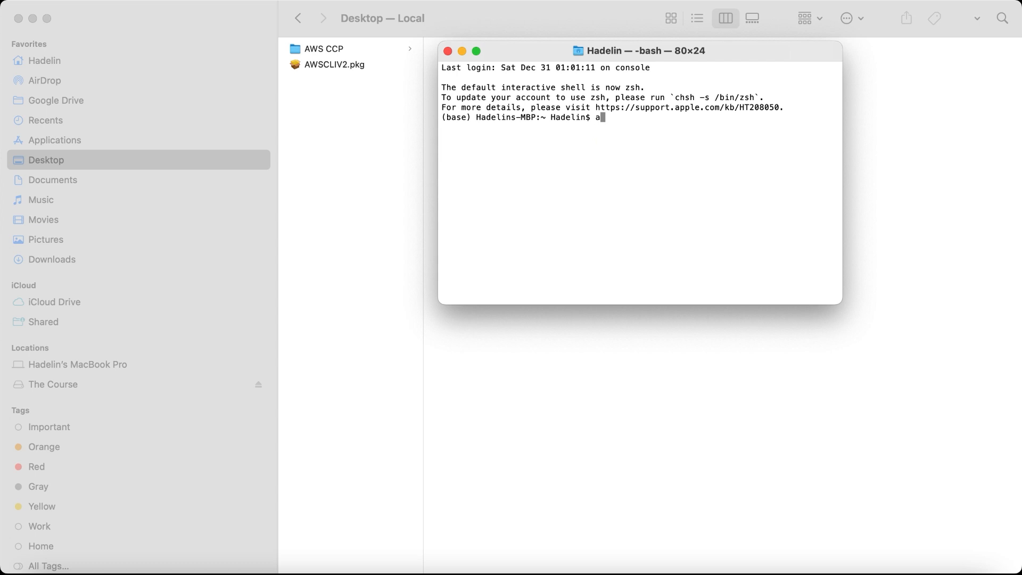
type("ws s3 ls")
key("Return")
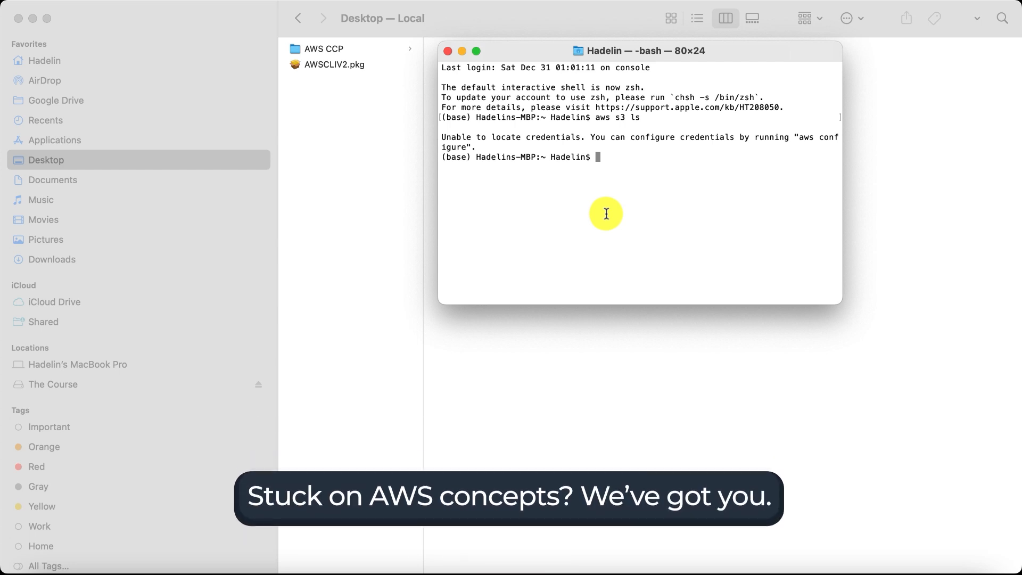
key("ctrl+Up")
Go to IAM > Users > your user's Security credentials and scroll to the empty Access keys list
left_click(378, 197)
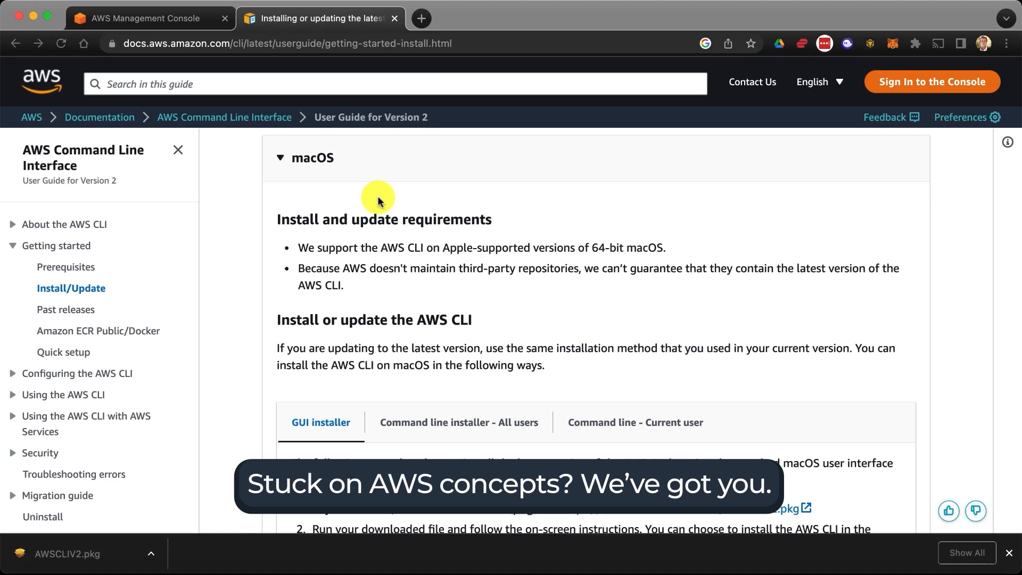
left_click(165, 20)
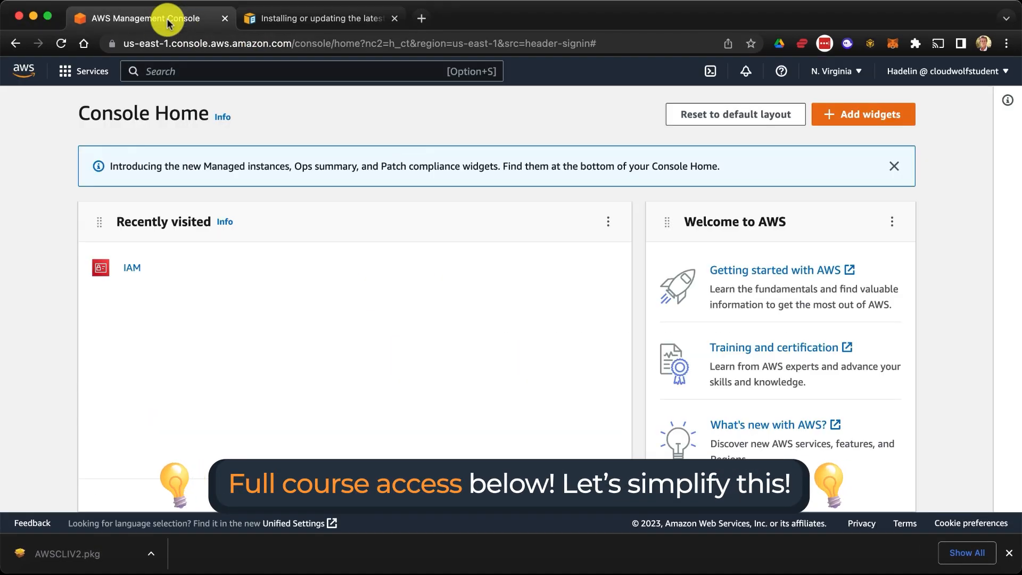
left_click(133, 268)
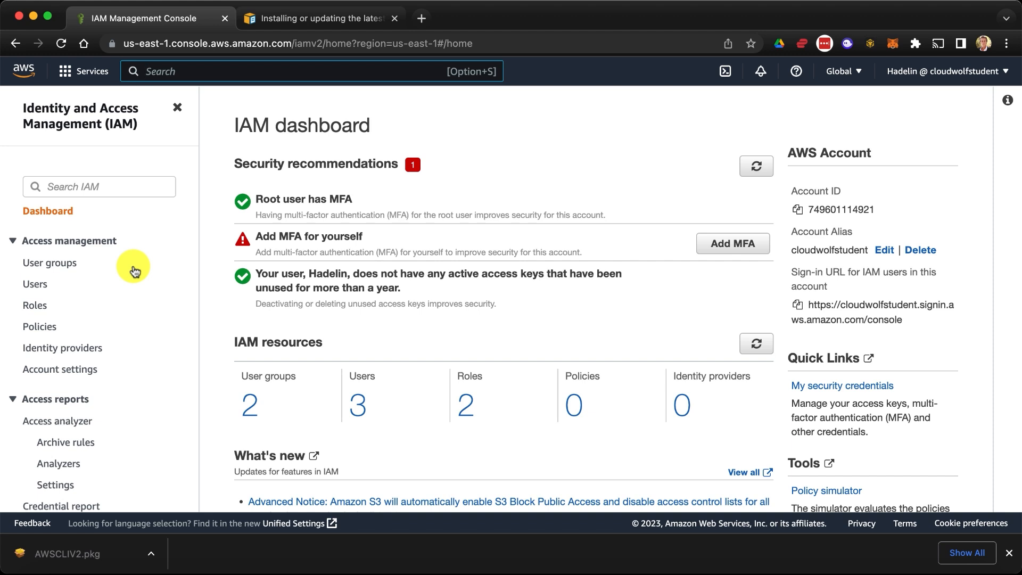
left_click(36, 287)
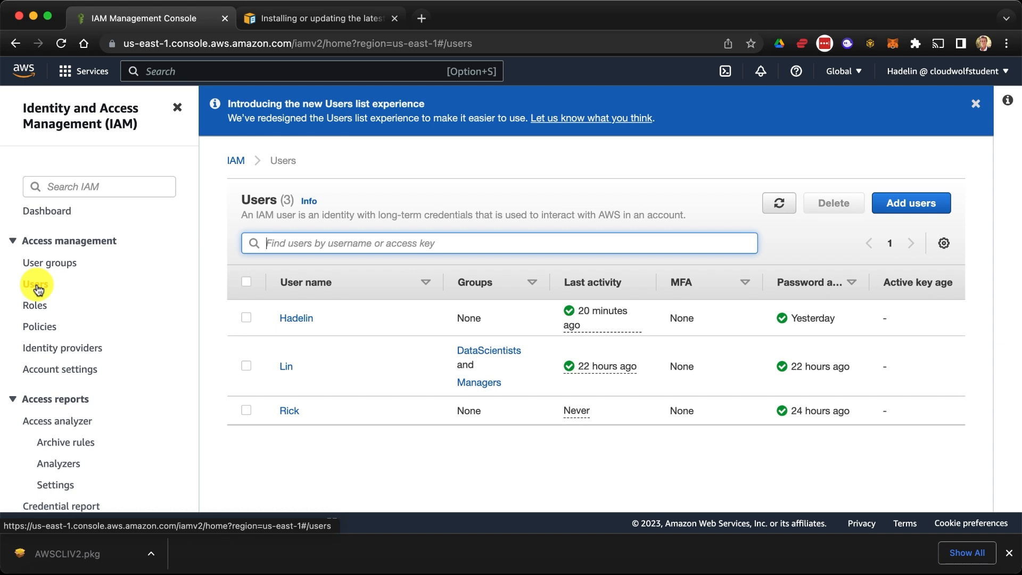
left_click(291, 319)
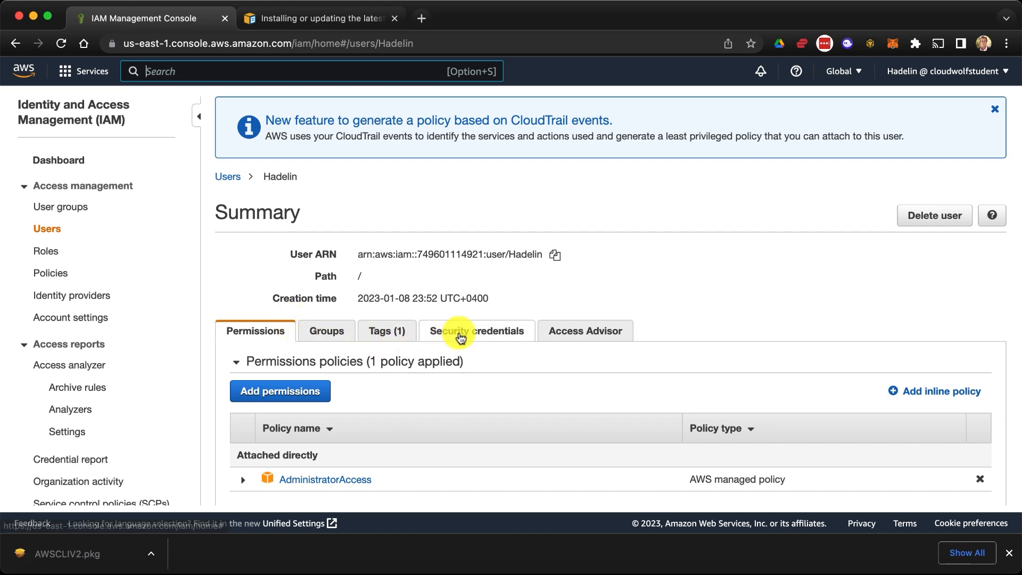
left_click(458, 332)
scroll(459, 335, "down", 9)
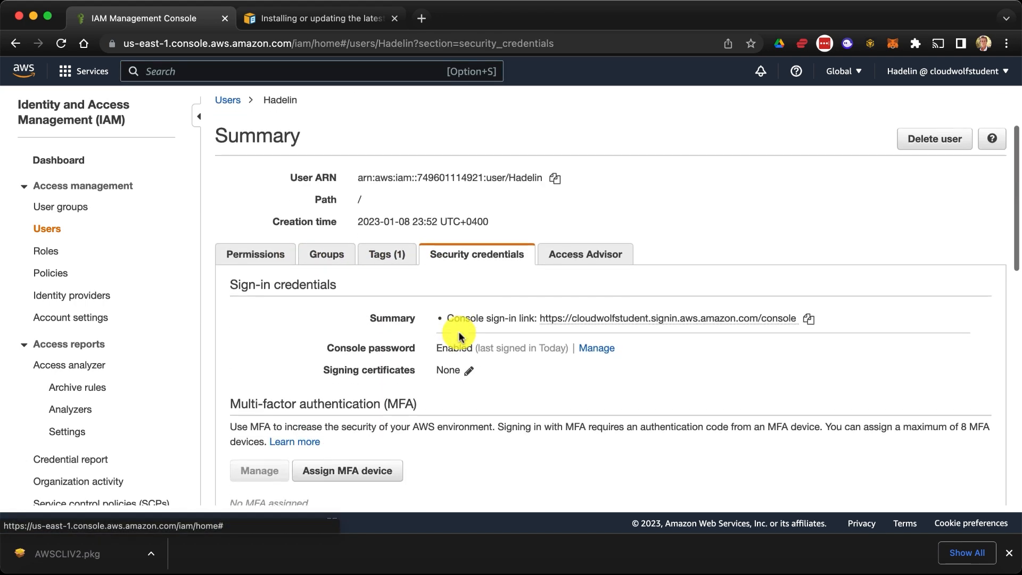
scroll(459, 334, "down", 1)
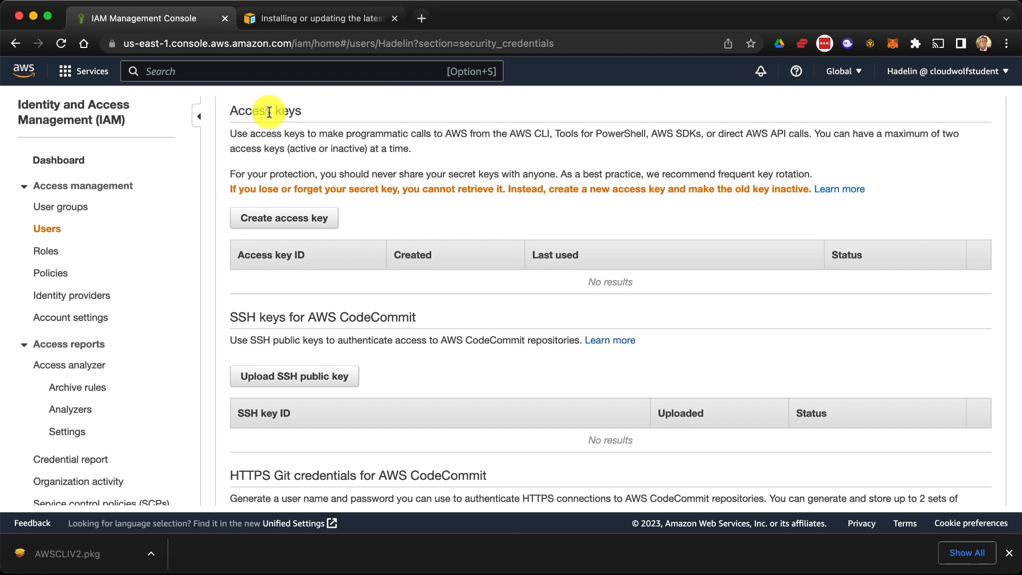
Generate a new IAM access key, show its secret, and select the access key ID for copying
left_click(275, 223)
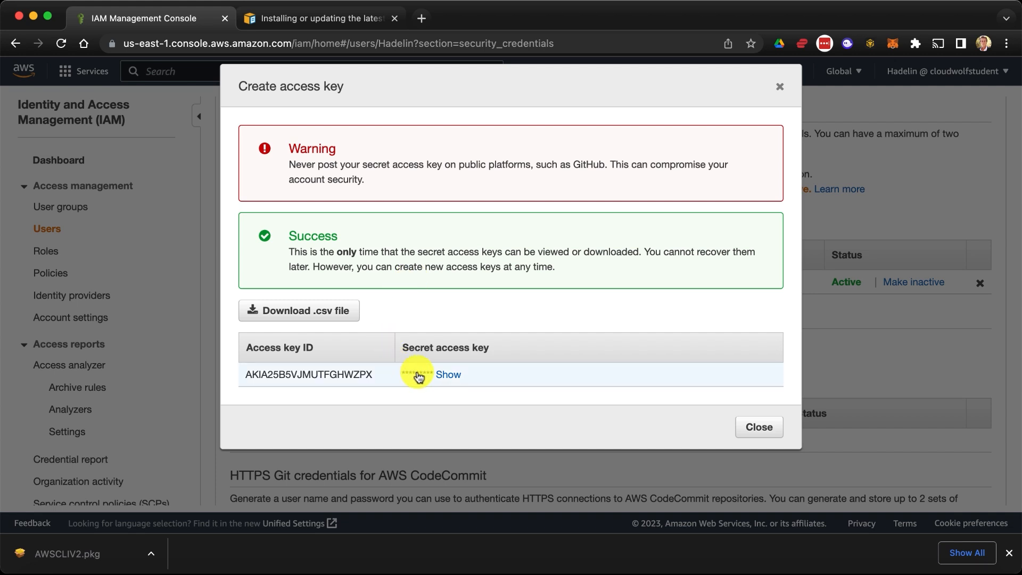
double_click(449, 375)
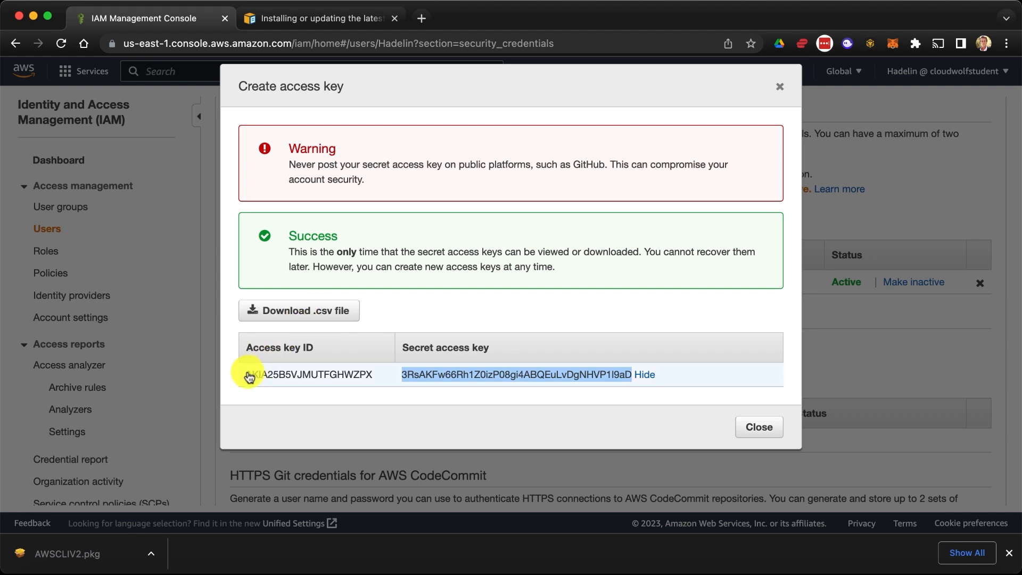
left_click_drag(245, 374, 380, 381)
key("super+c")
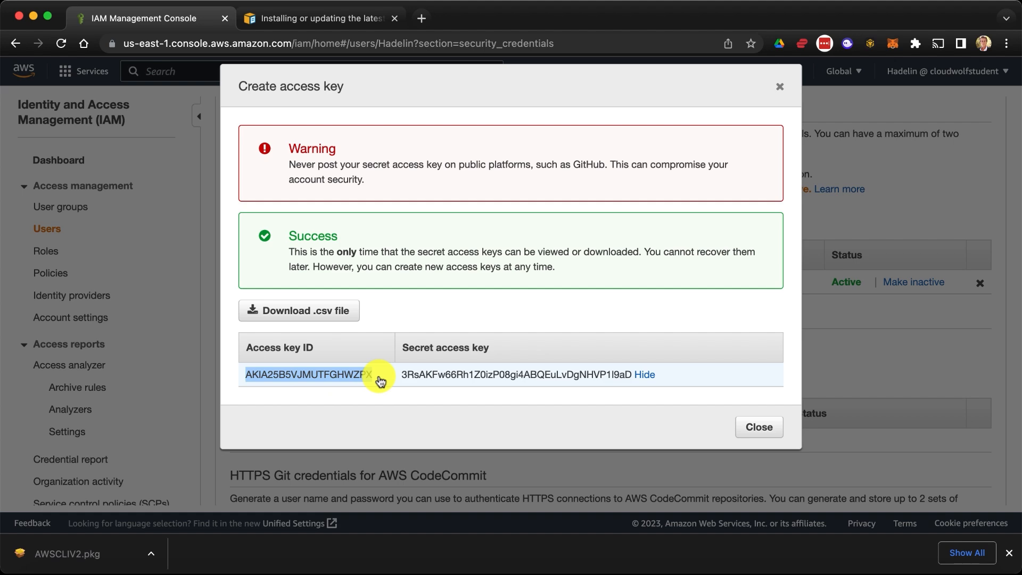
key("ctrl+Up")
left_click(666, 152)
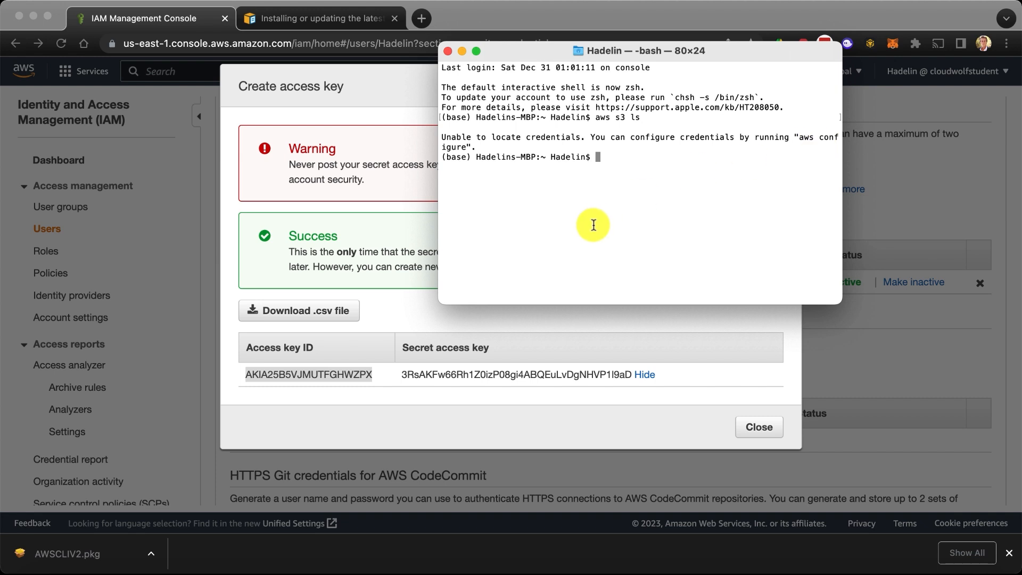
Start aws configure and paste in the new access key ID
type("aws configure")
key("Return")
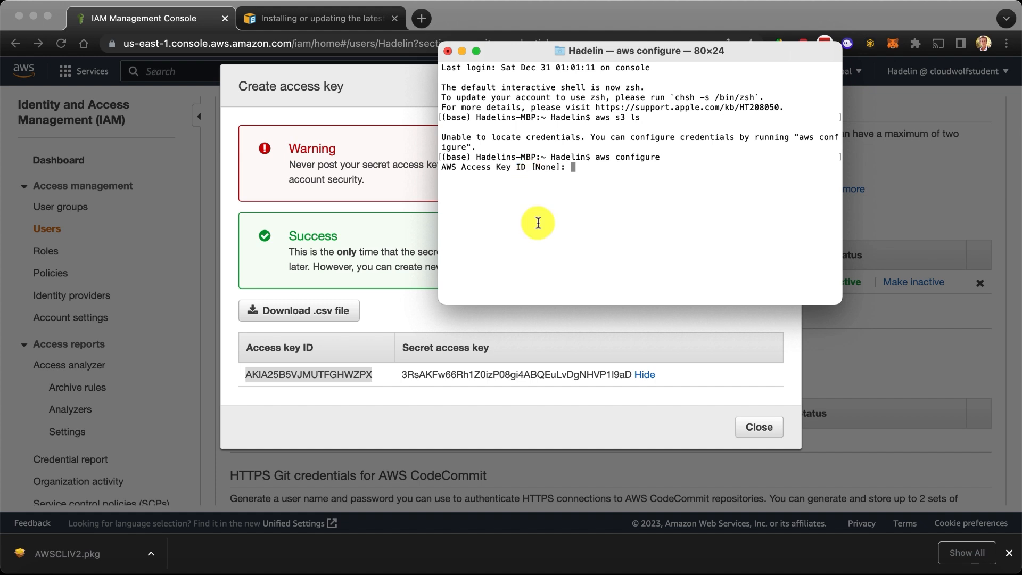
key("super+v")
key("Return")
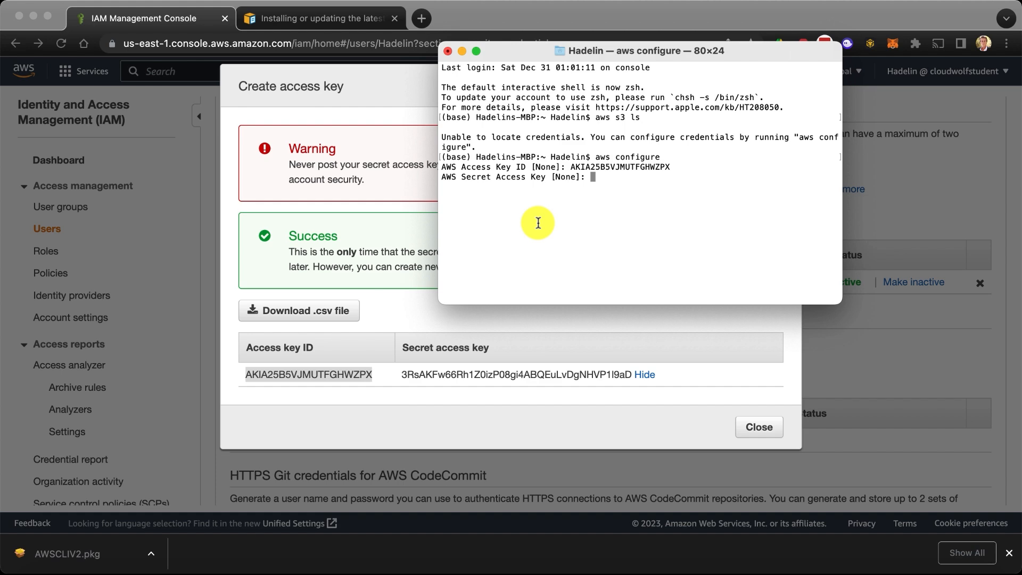
Copy the secret access key from the browser and enter it at the configure prompt
left_click(400, 371)
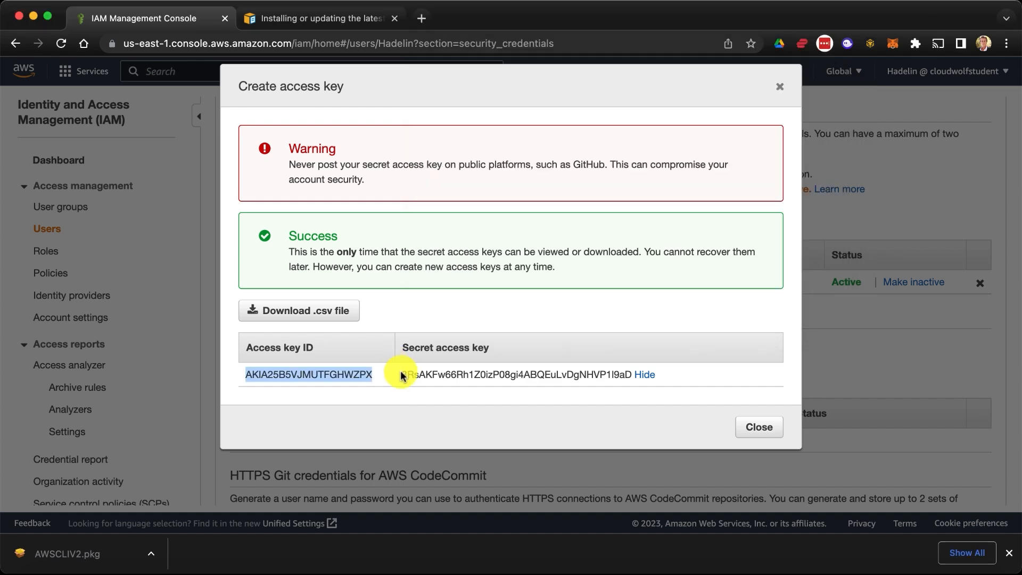
left_click_drag(400, 372, 628, 379)
key("super+c")
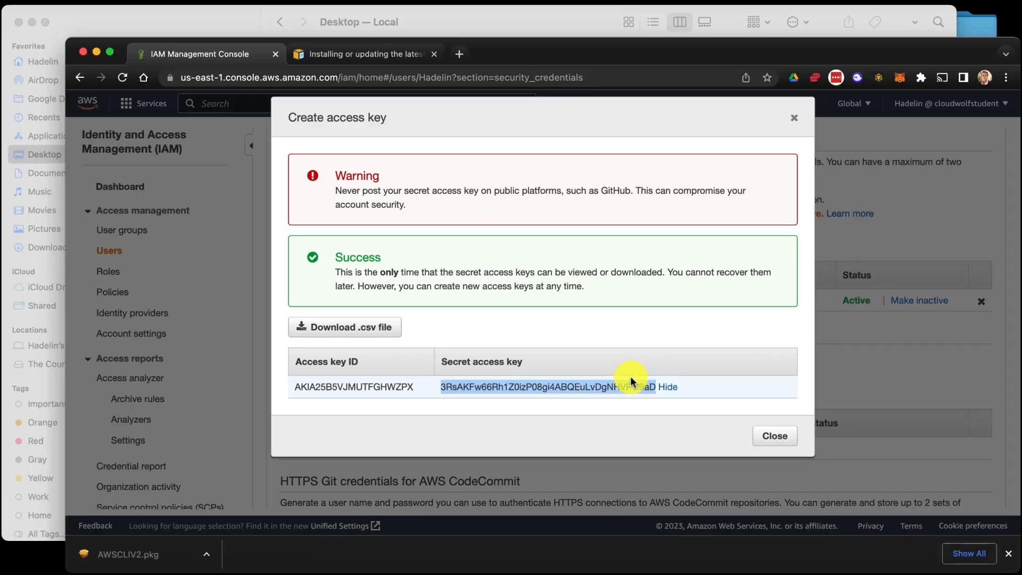
key("ctrl+Up")
left_click(664, 177)
key("super+v")
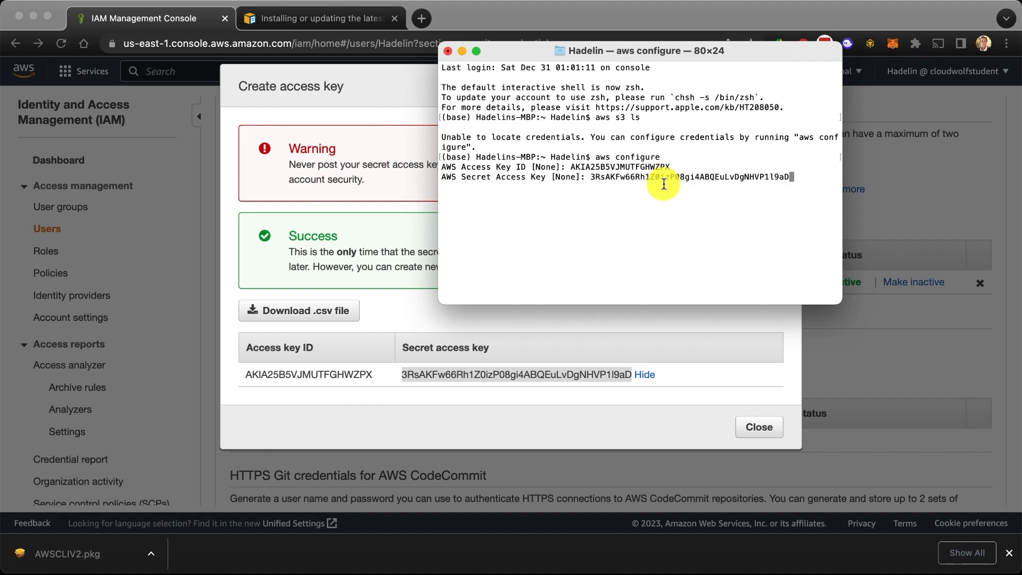
key("Return")
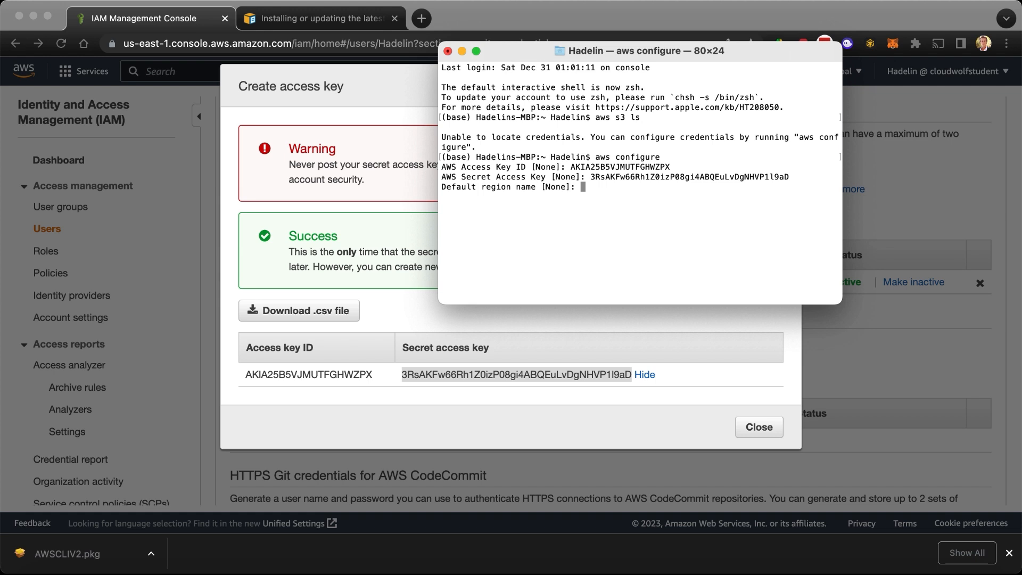
Set the region to us-east-1, keep the default output format, and run aws s3 ls
type("us-east-1")
key("Return")
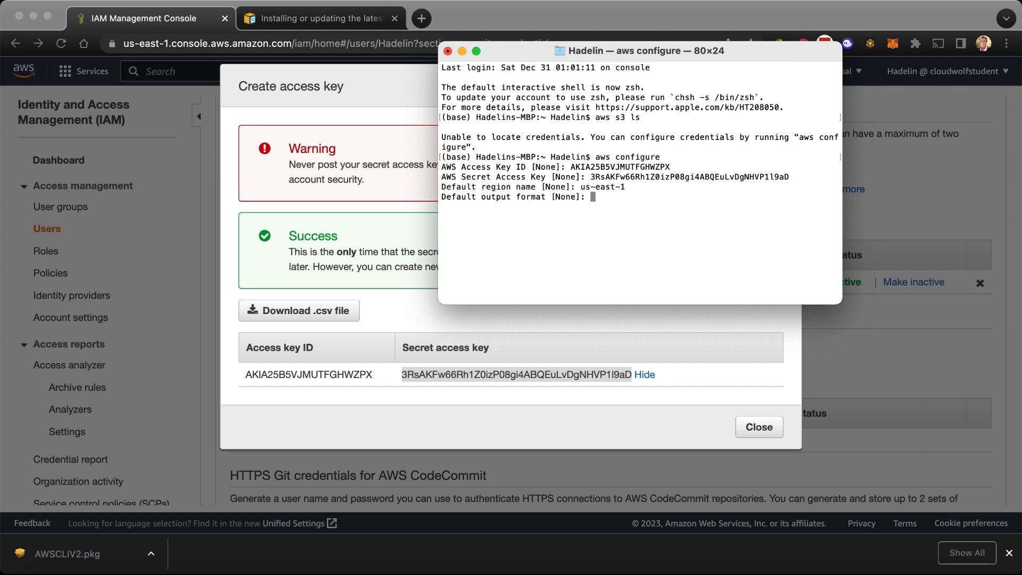
key("Return")
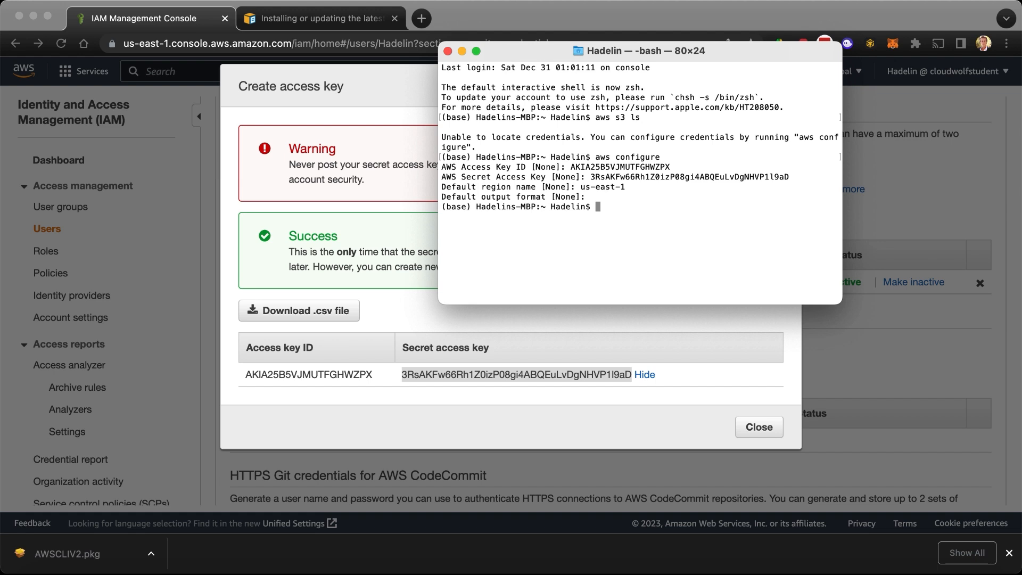
type("aws s3 ls")
key("Return")
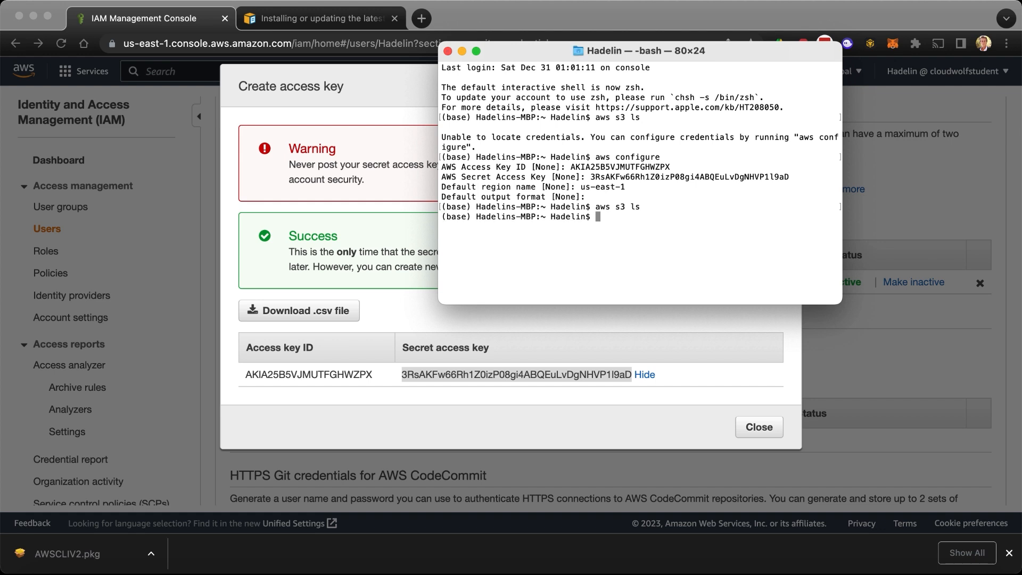